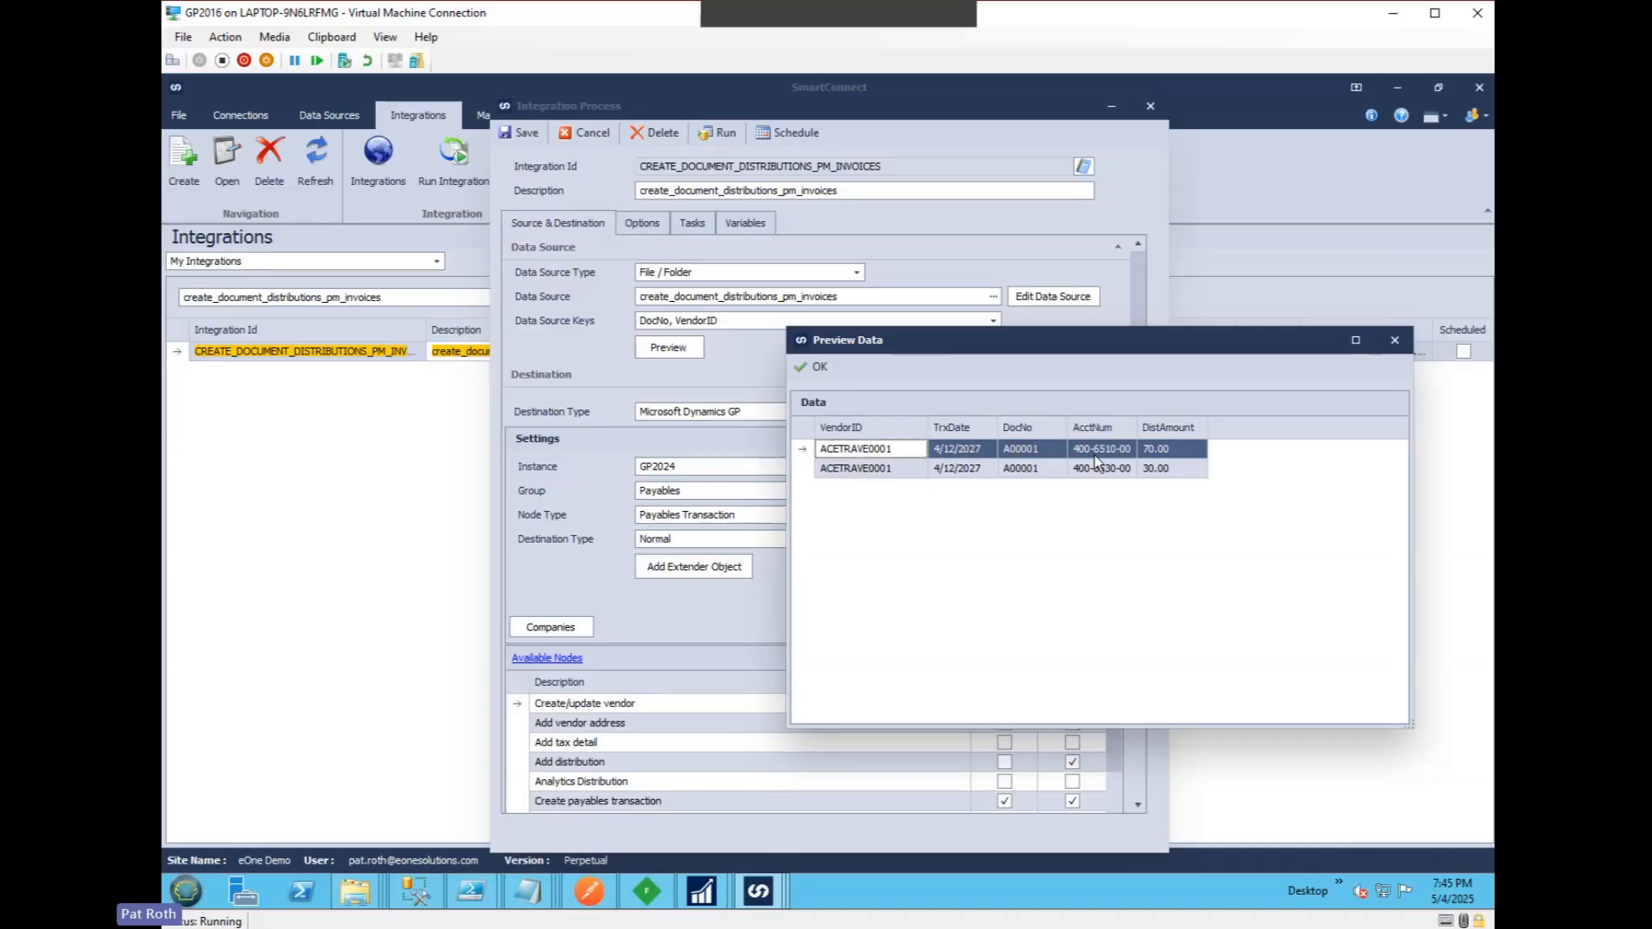
Close the data preview and review the Add distribution mapping of the payables integration.
{"action": "left_click", "coordinate": [817, 364]}
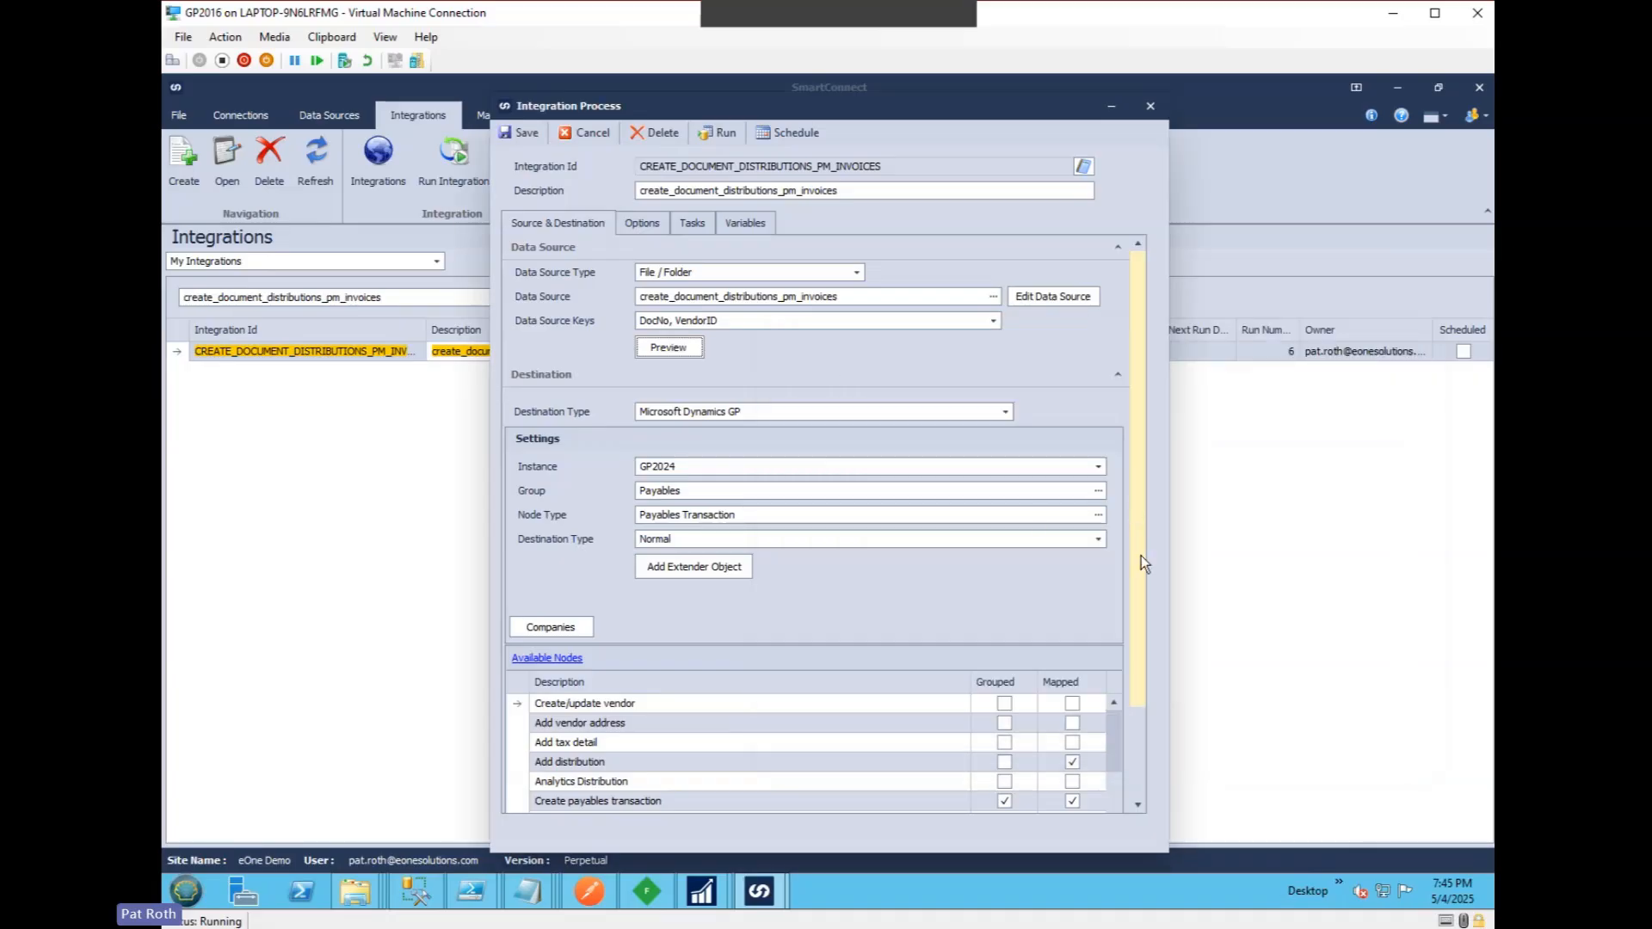
{"action": "scroll", "coordinate": [1140, 555], "scroll_direction": "down", "scroll_amount": 2}
{"action": "left_click", "coordinate": [653, 648]}
{"action": "double_click", "coordinate": [653, 648]}
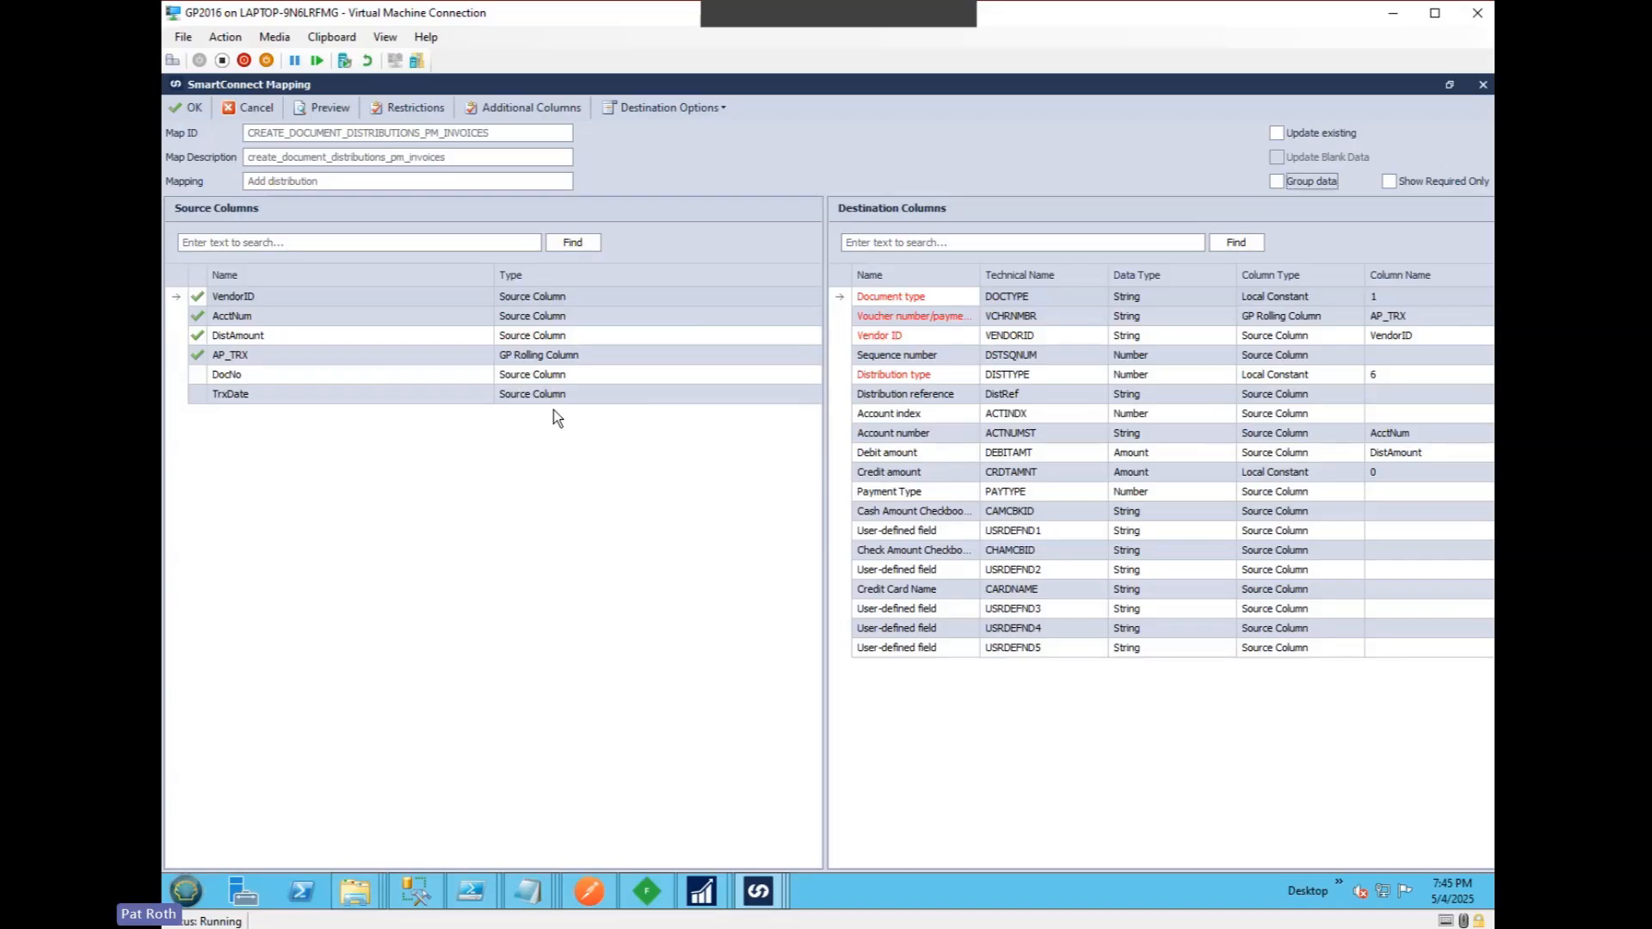
{"action": "left_click", "coordinate": [193, 107]}
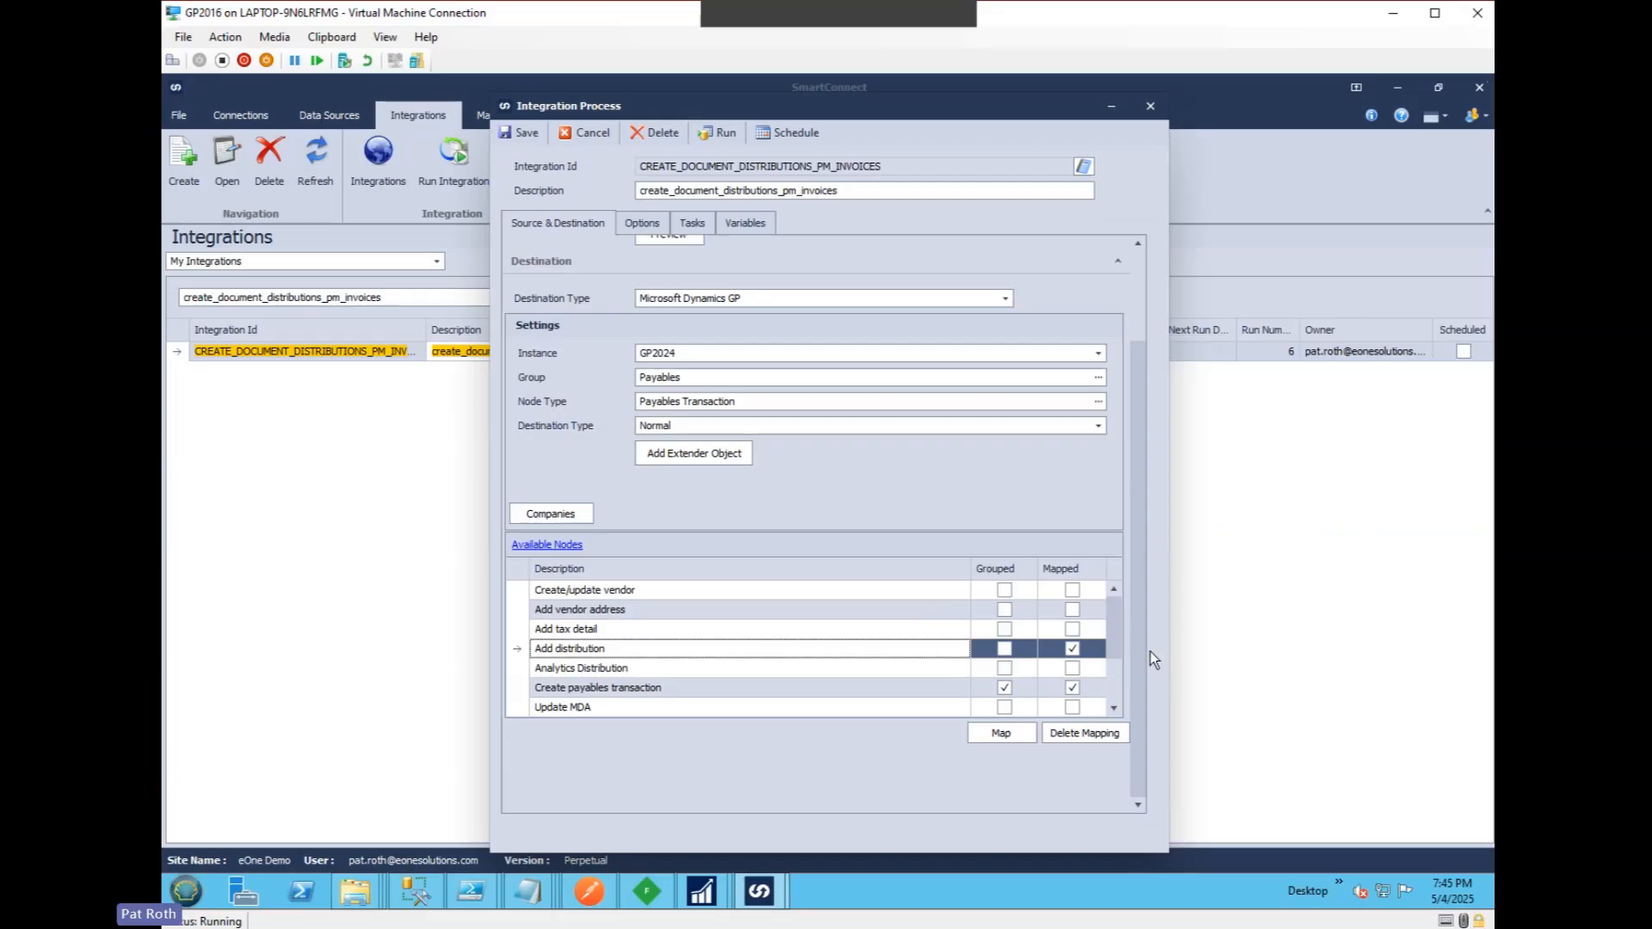
Review the Create payables transaction mapping, checking the DistAmount grouping function and the purchases and charge amount mappings.
{"action": "left_click", "coordinate": [602, 690]}
{"action": "double_click", "coordinate": [604, 694]}
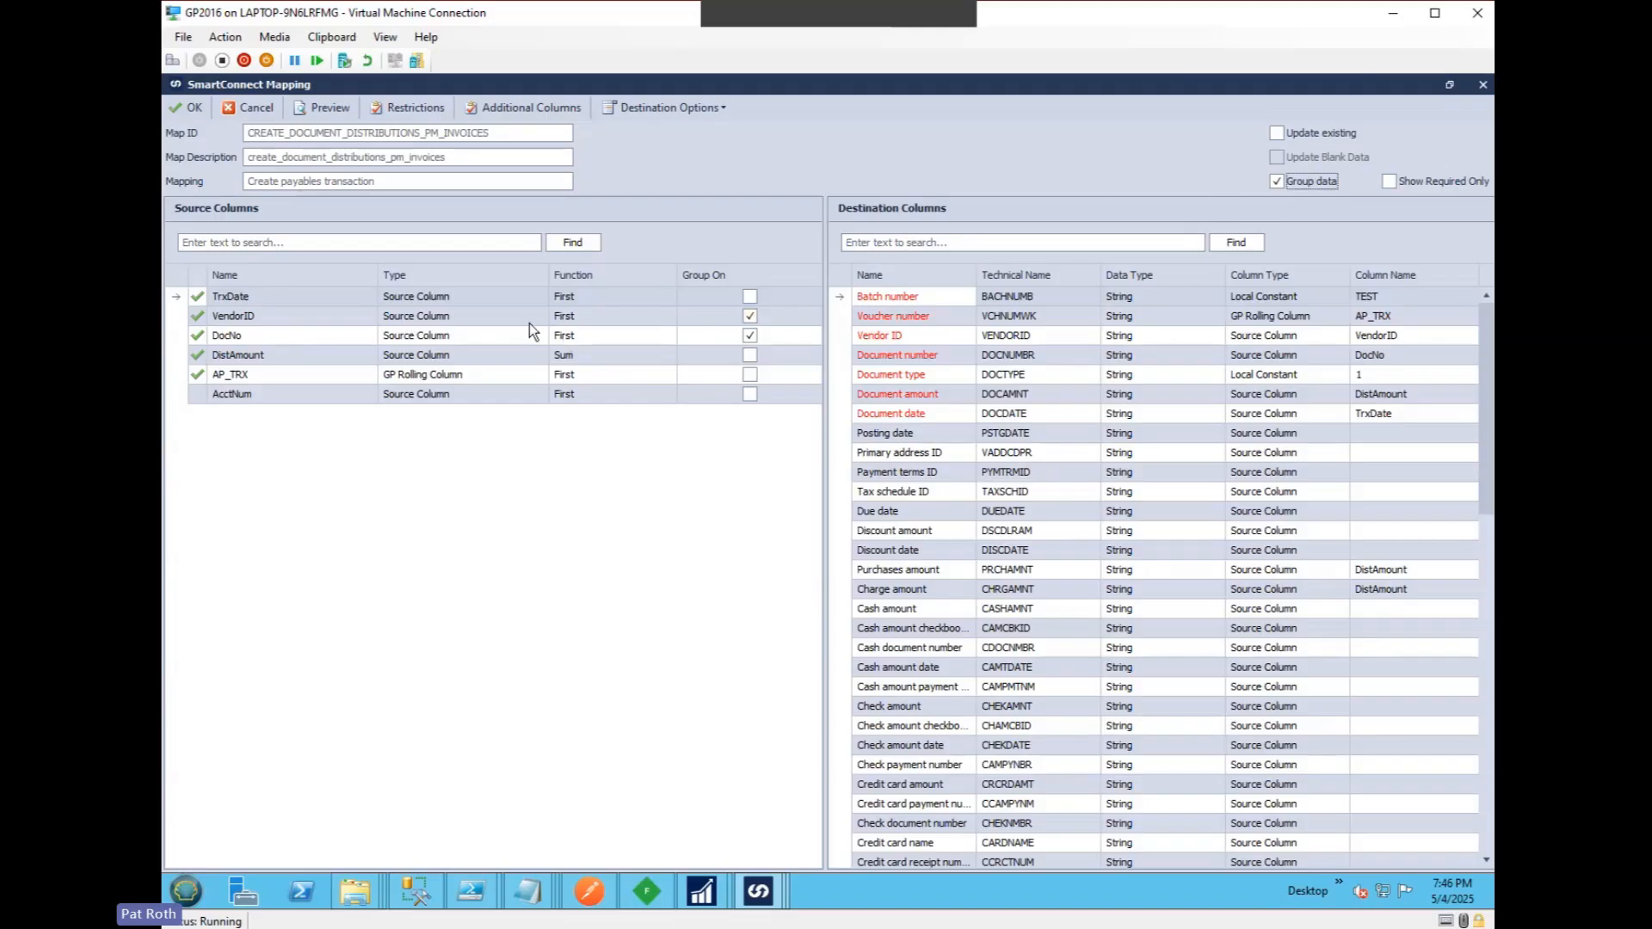
{"action": "left_click", "coordinate": [565, 357]}
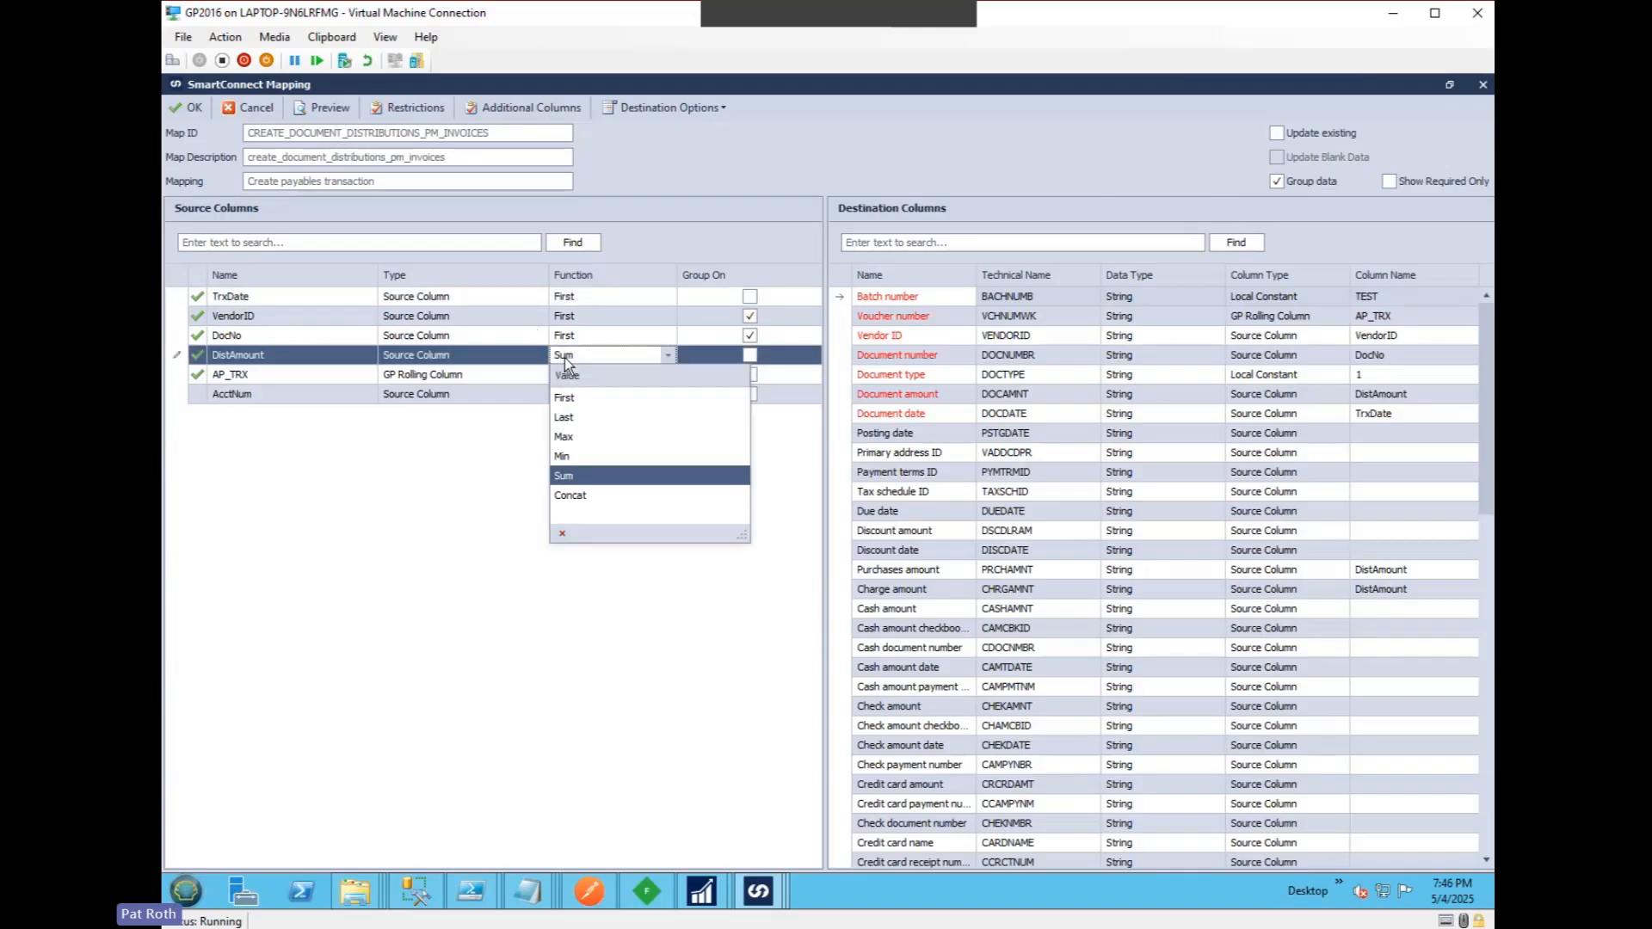
{"action": "left_click", "coordinate": [501, 358]}
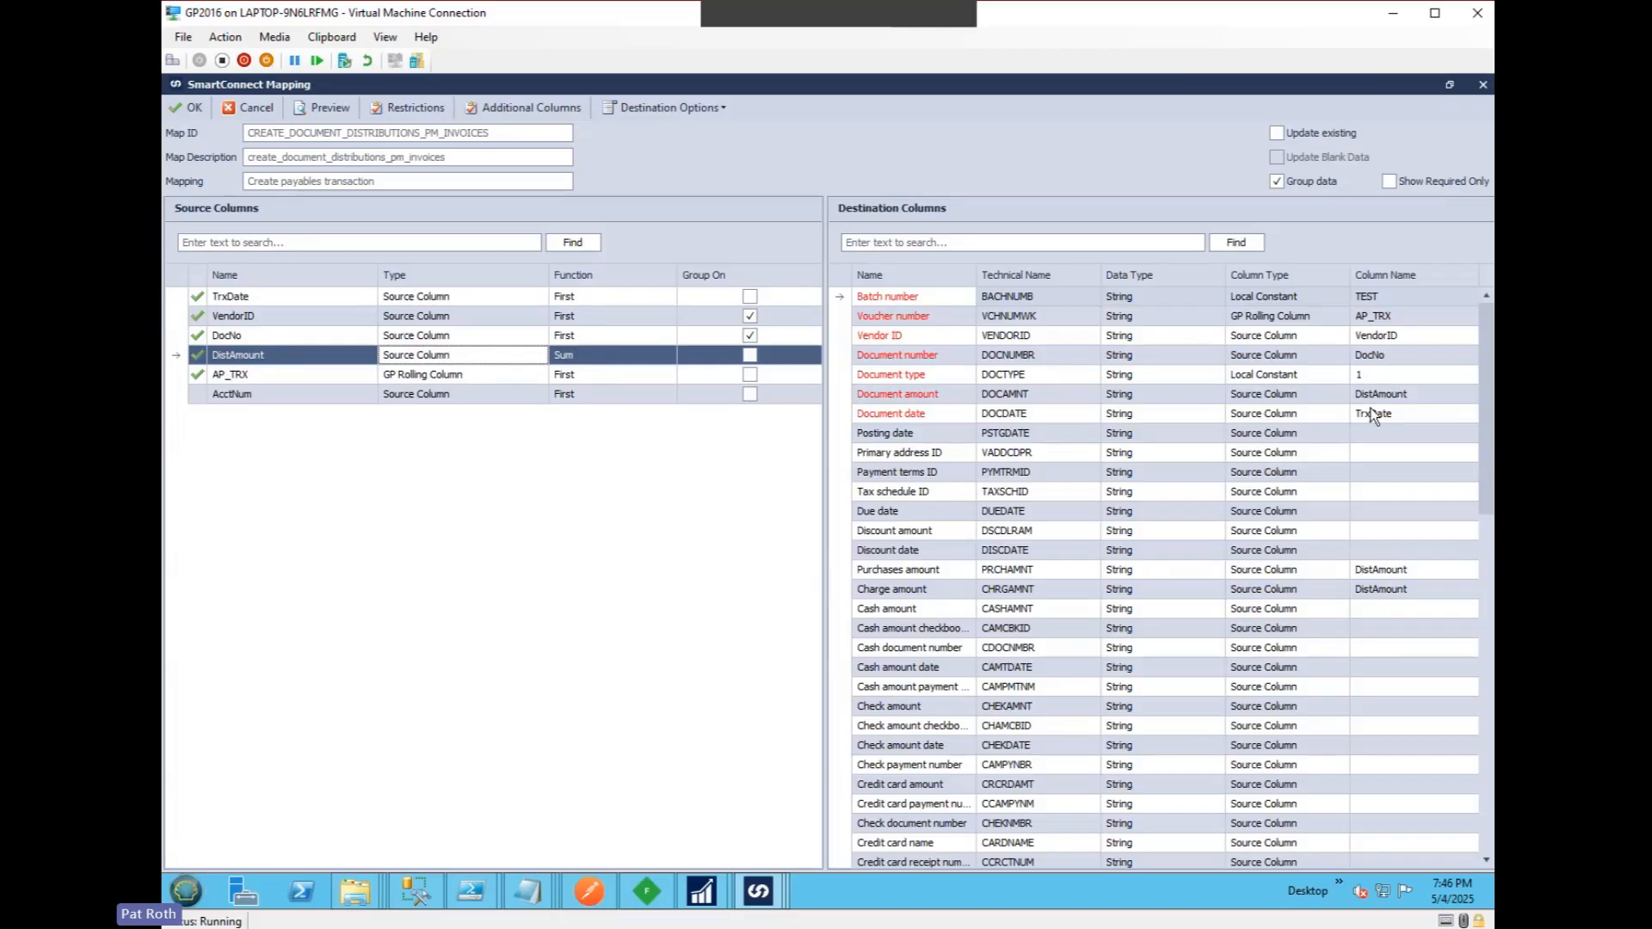
{"action": "left_click", "coordinate": [897, 571]}
{"action": "left_click", "coordinate": [896, 587]}
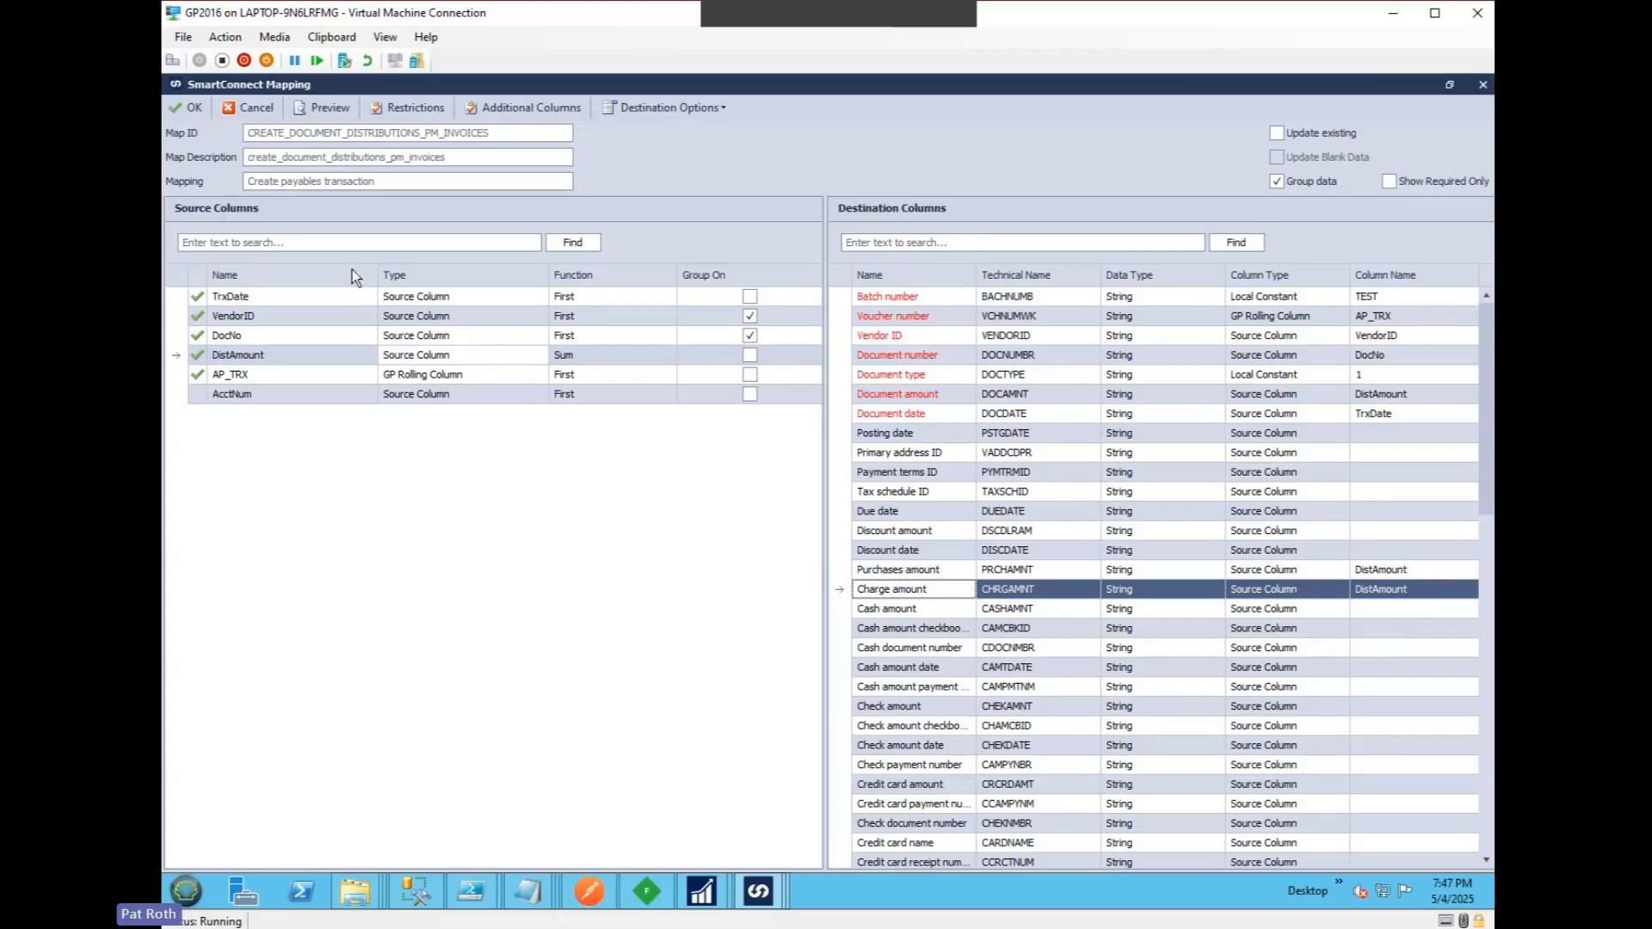
{"action": "left_click", "coordinate": [191, 110]}
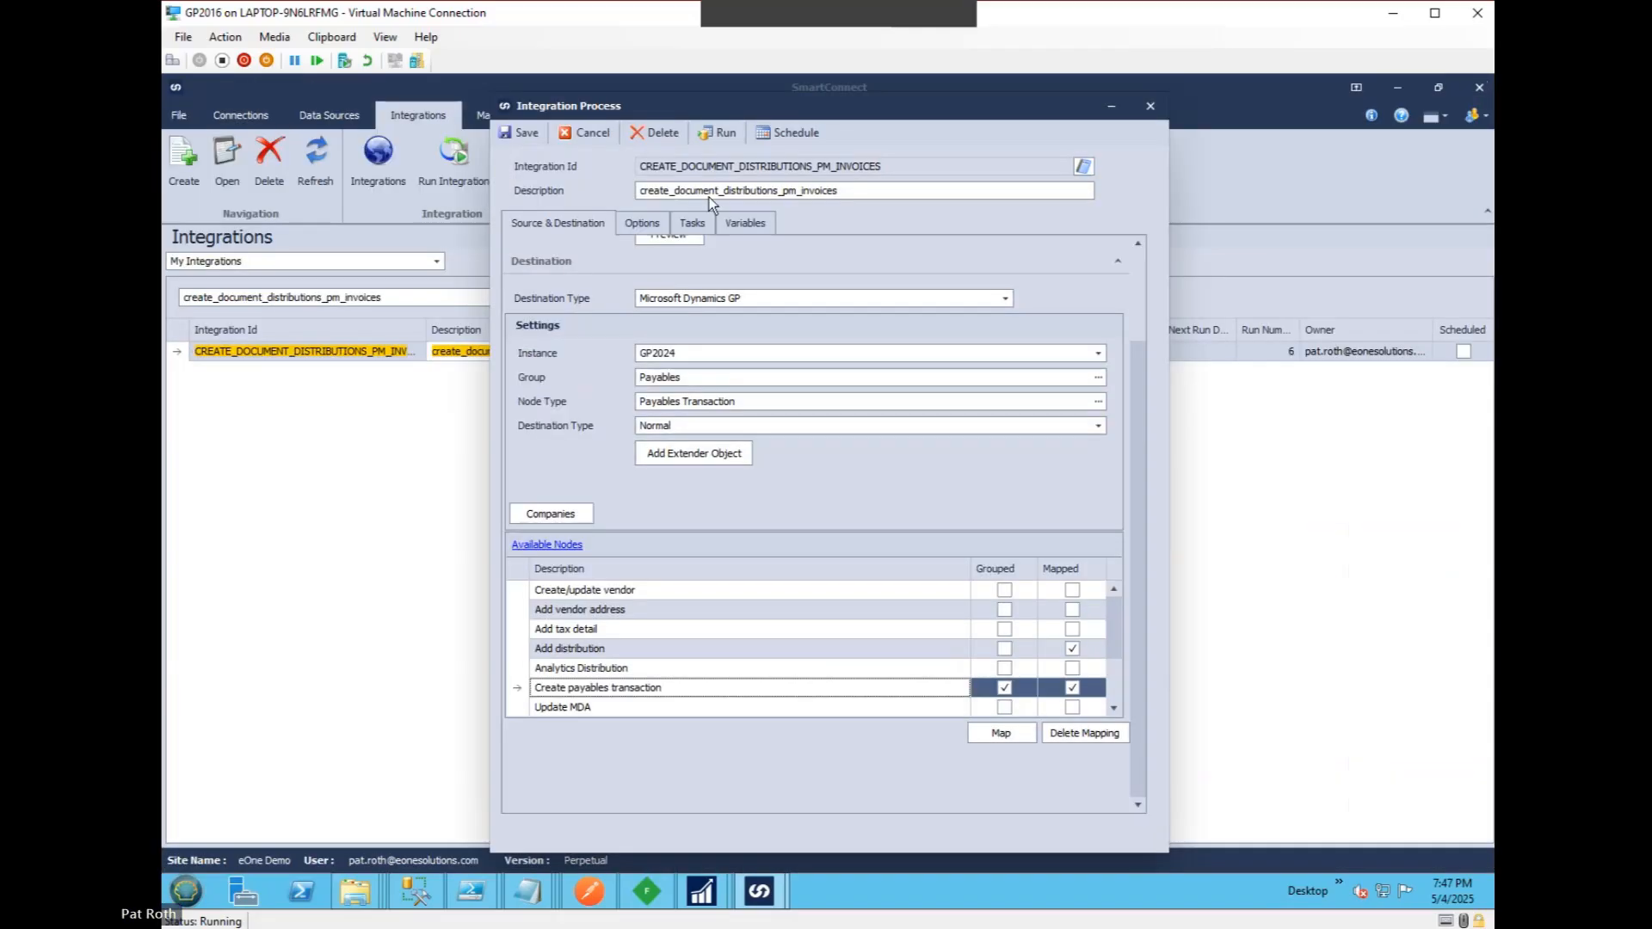
Run the CREATE_DOCUMENT_DISTRIBUTIONS_PM_INVOICES integration and close its progress report.
{"action": "left_click", "coordinate": [713, 143]}
{"action": "left_click", "coordinate": [780, 508]}
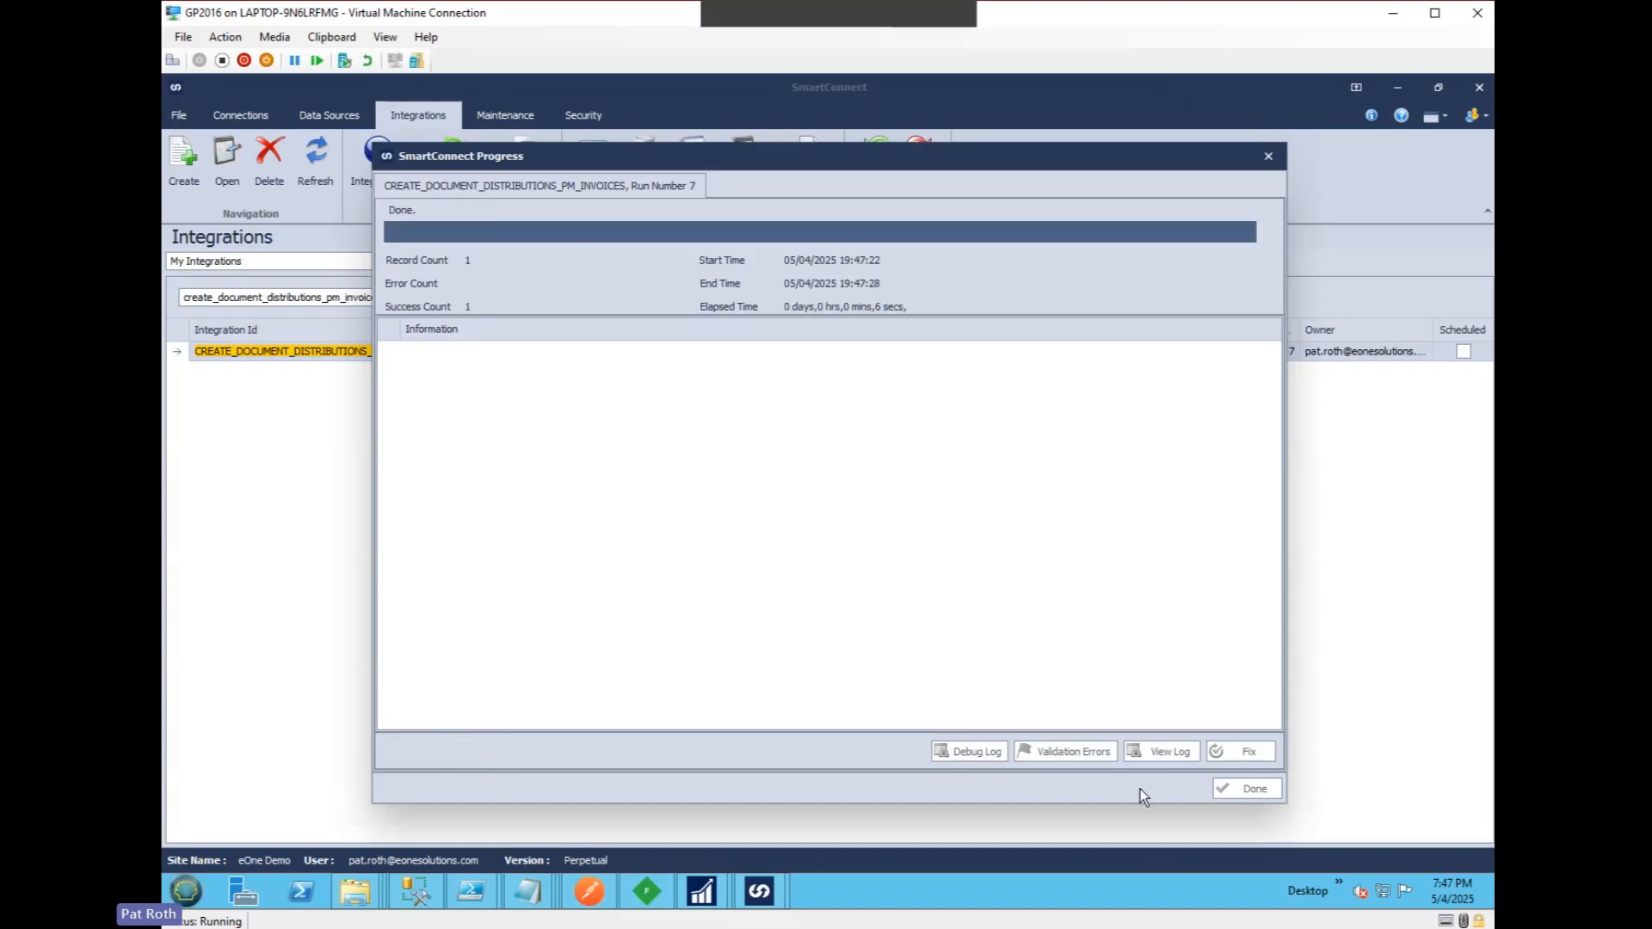
{"action": "left_click", "coordinate": [1243, 790]}
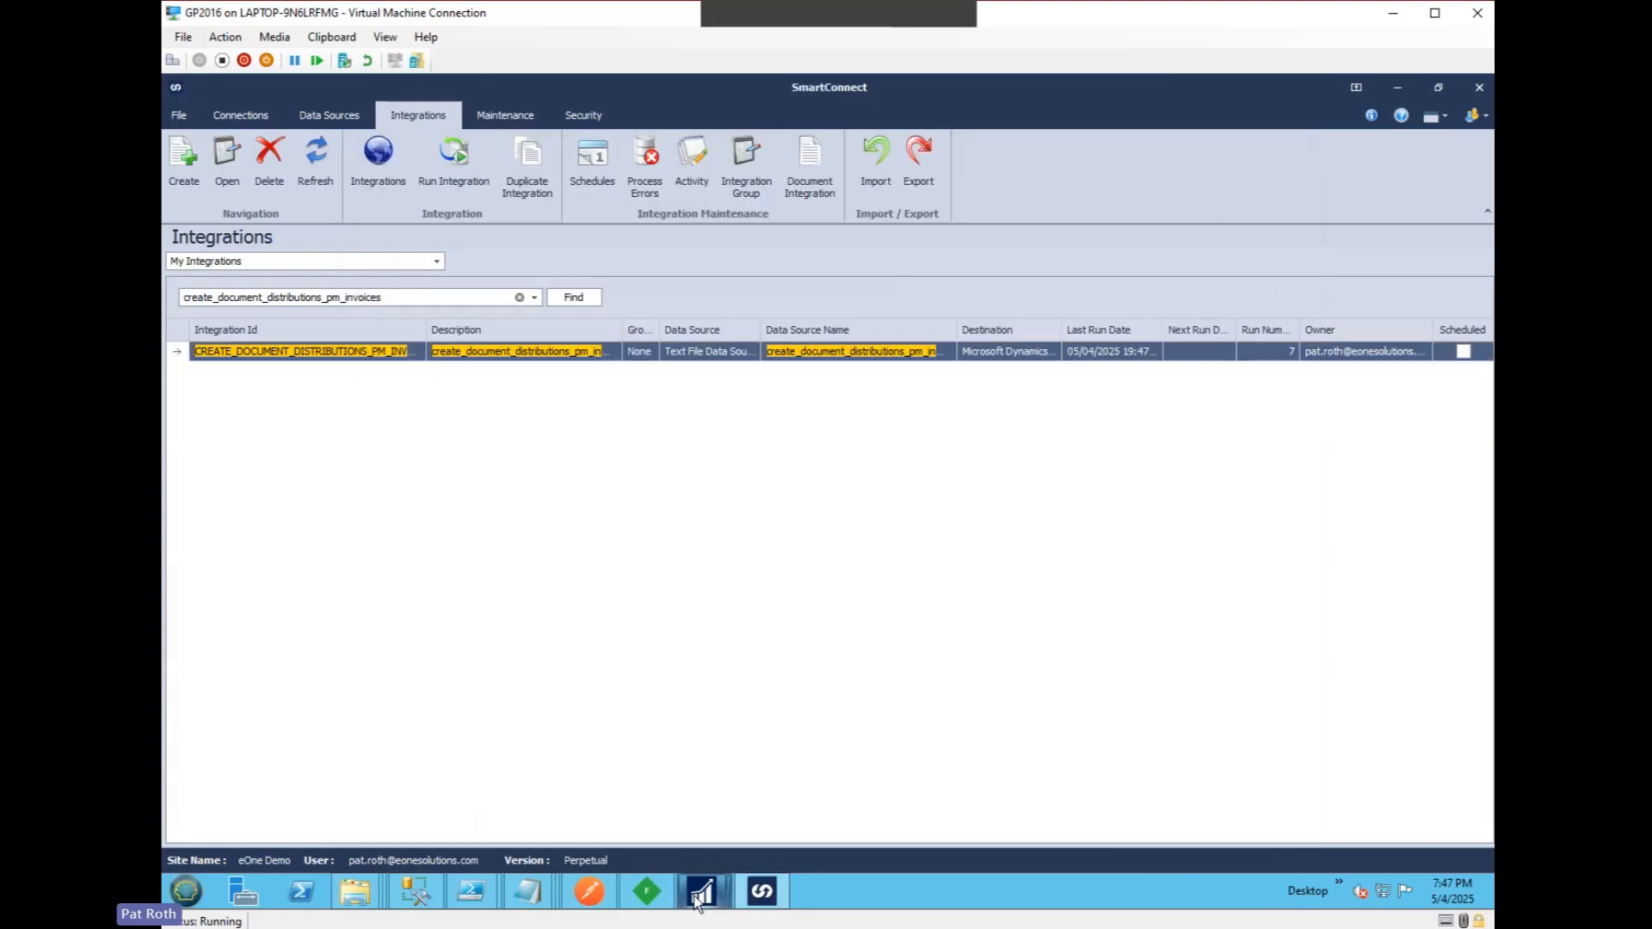
Switch to Payables Transaction Entry in Dynamics GP and inspect the distributions of the last voucher.
{"action": "mouse_move", "coordinate": [698, 899]}
{"action": "left_click", "coordinate": [731, 829]}
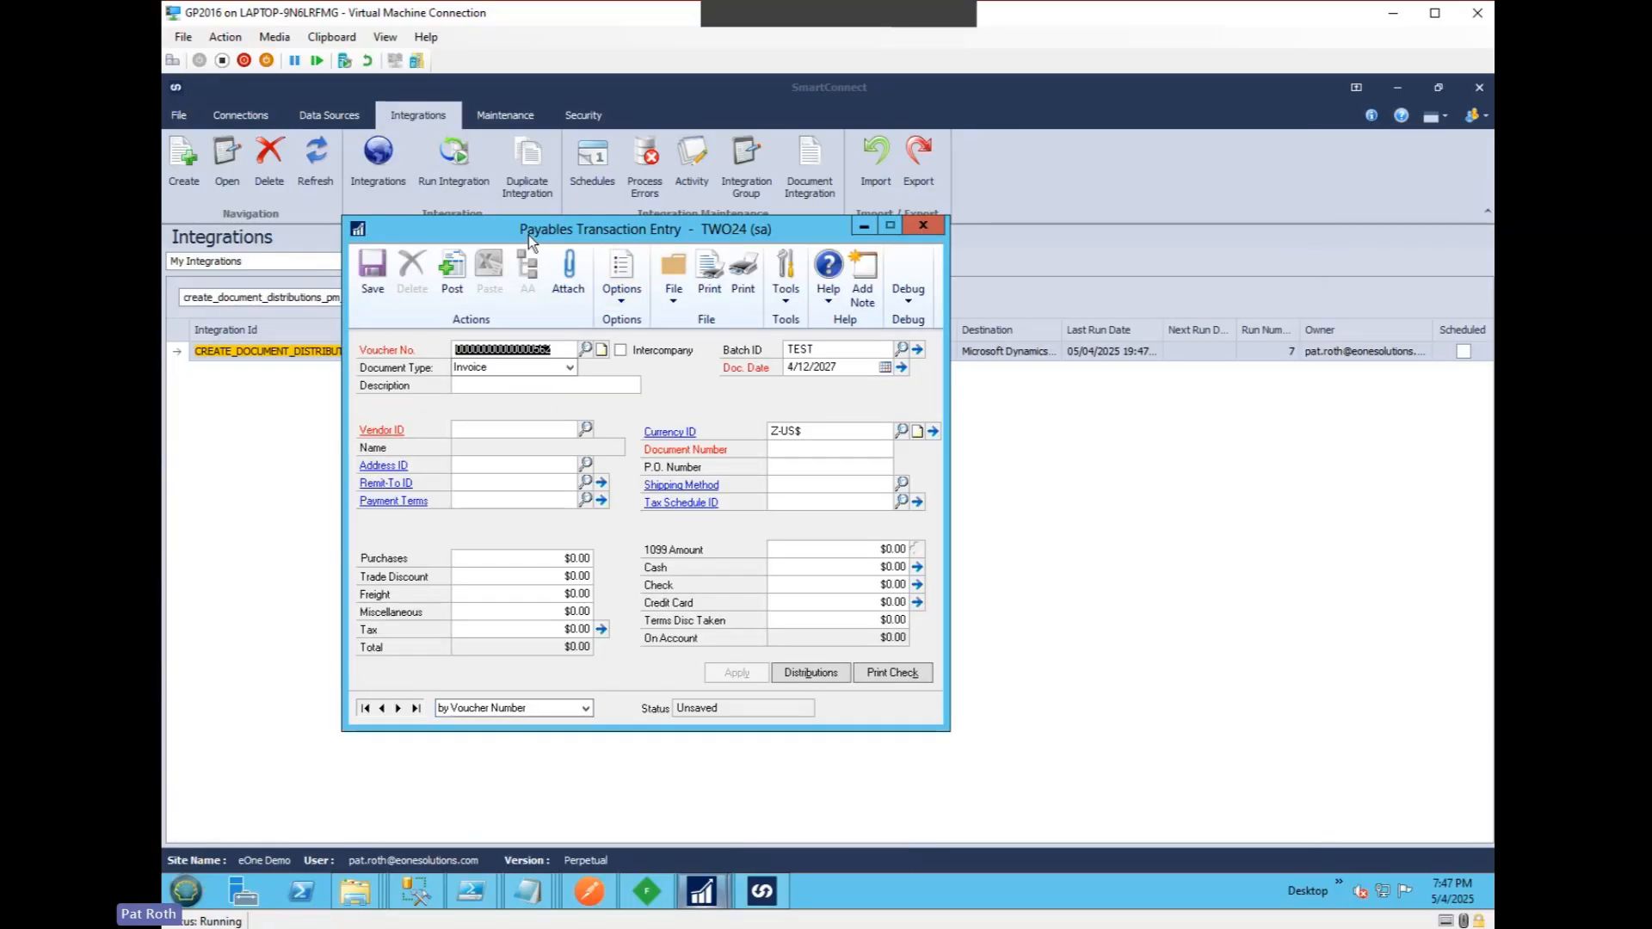
{"action": "left_click", "coordinate": [415, 708]}
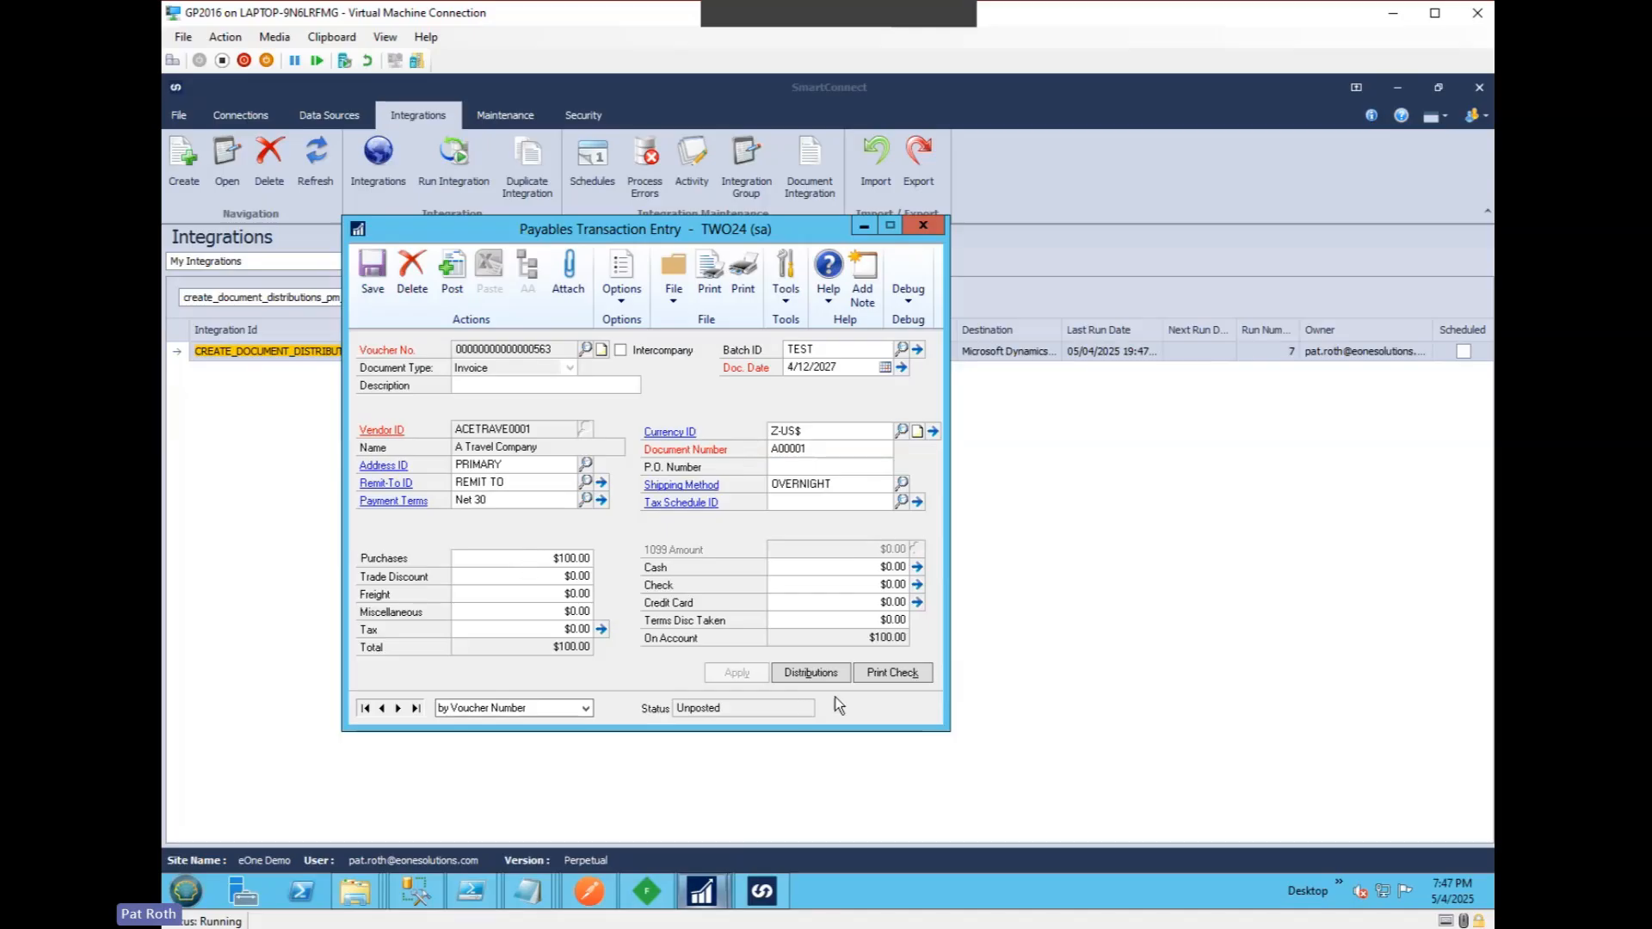
{"action": "left_click", "coordinate": [814, 670]}
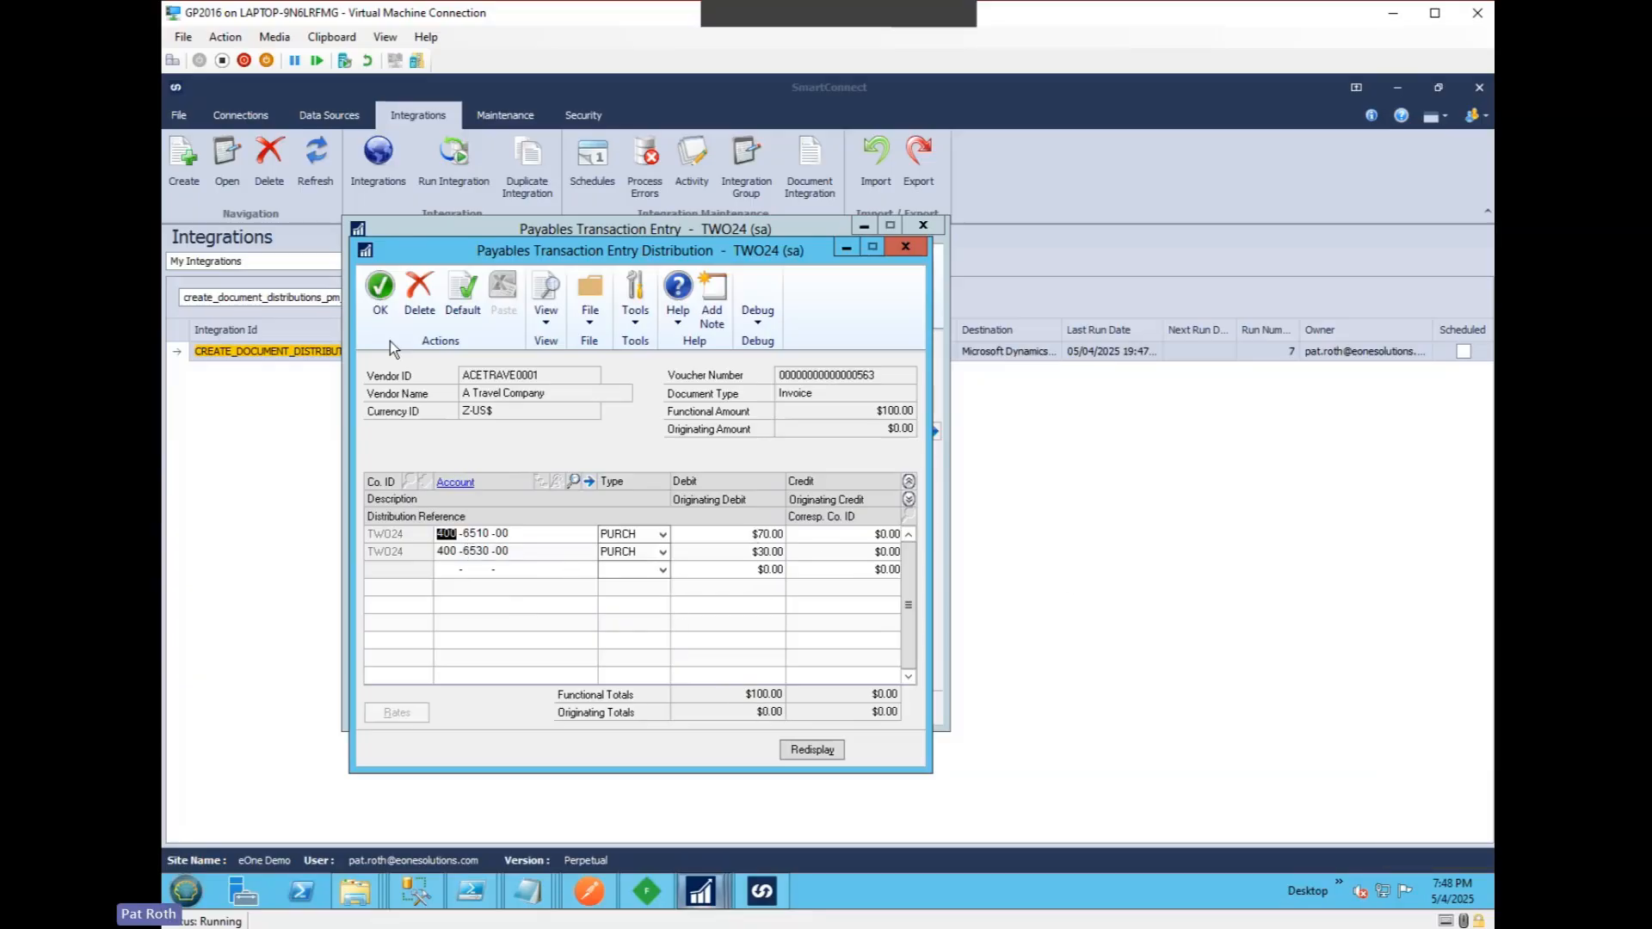
{"action": "left_click", "coordinate": [371, 292]}
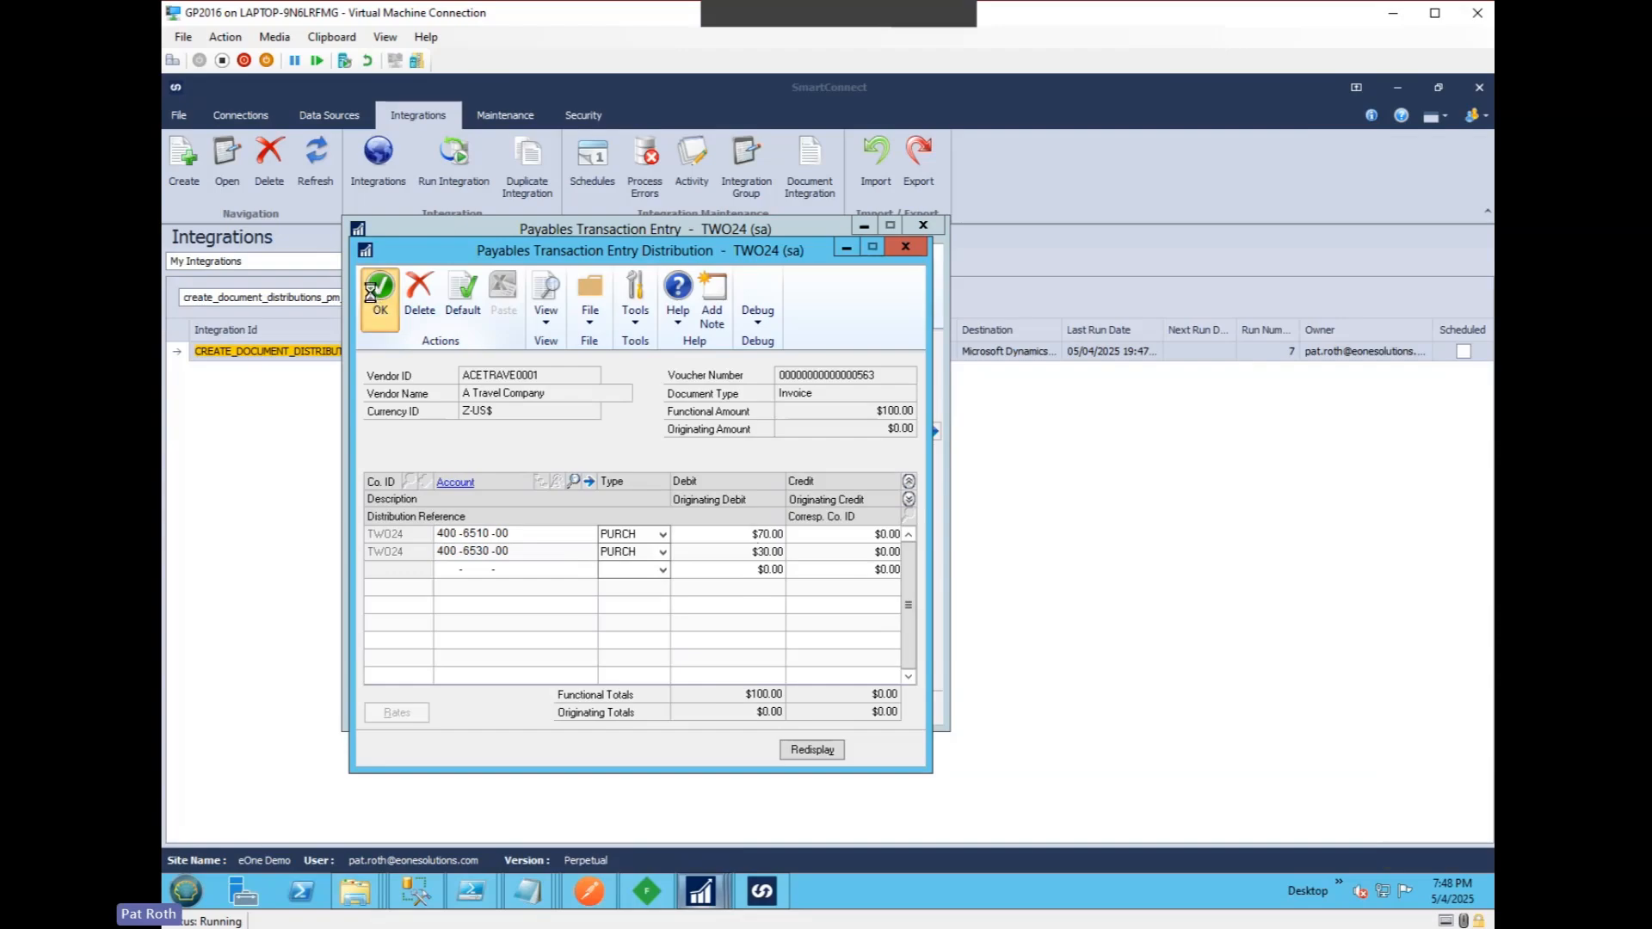
{"action": "key", "text": "Return"}
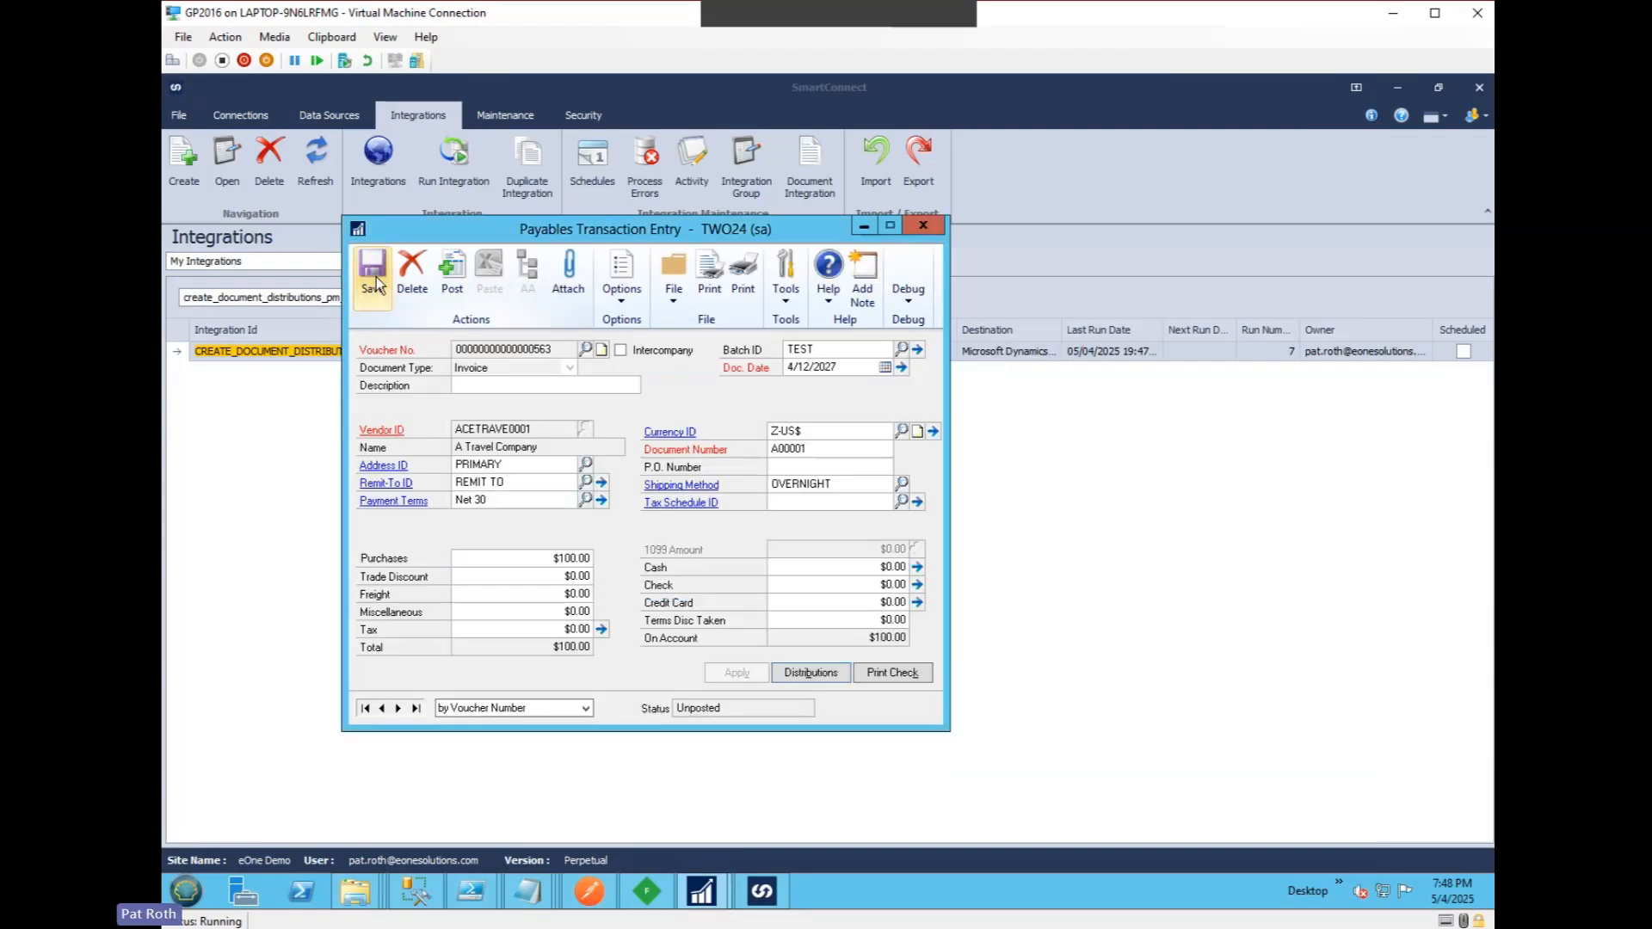
Delete the imported payables transaction and close Payables Transaction Entry.
{"action": "left_click", "coordinate": [414, 281]}
{"action": "left_click", "coordinate": [788, 537]}
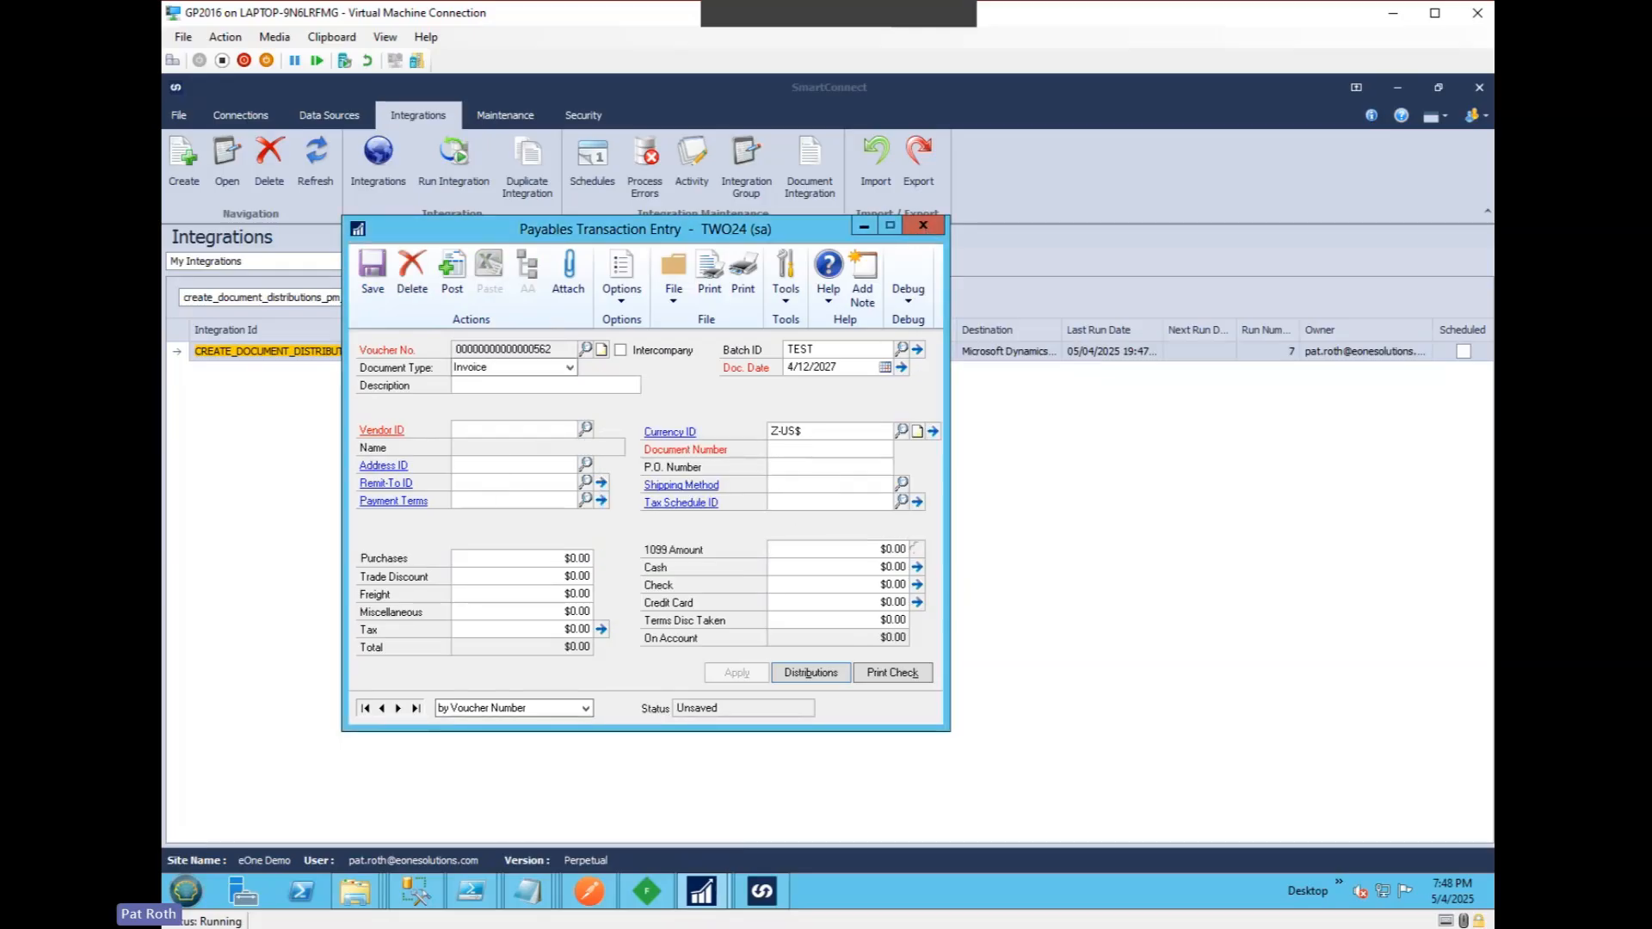
{"action": "key", "text": "ctrl+w"}
Reopen the integration and set the Create distributions constant to 1 in the Create payables transaction mapping.
{"action": "double_click", "coordinate": [200, 351]}
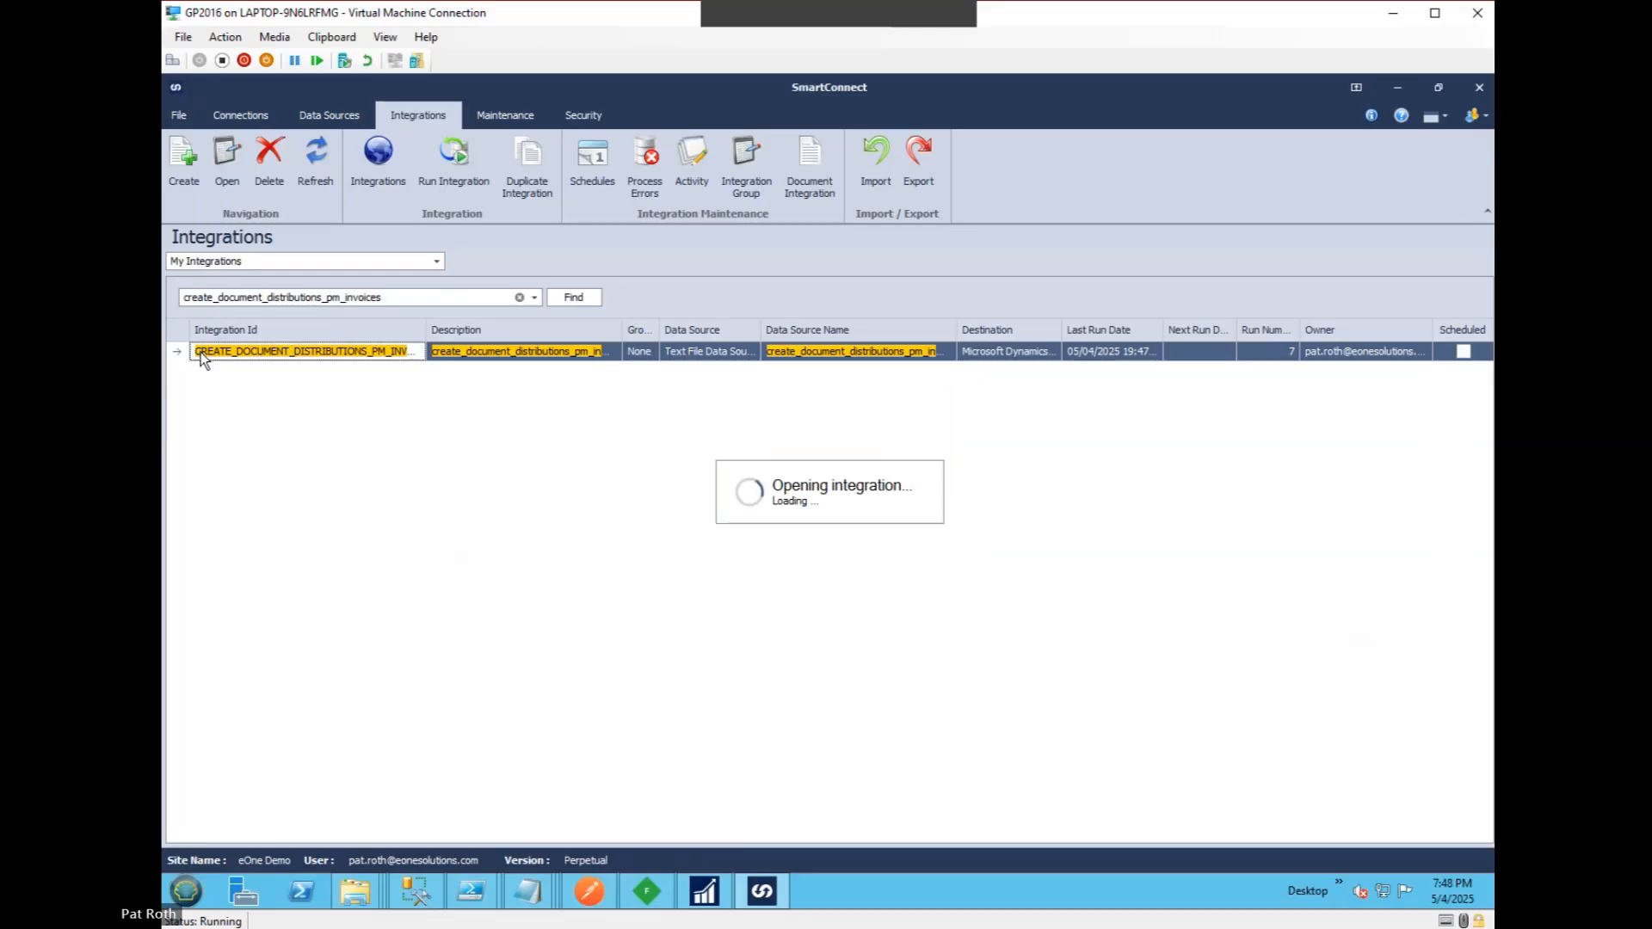
{"action": "scroll", "coordinate": [1137, 749], "scroll_direction": "down", "scroll_amount": 3}
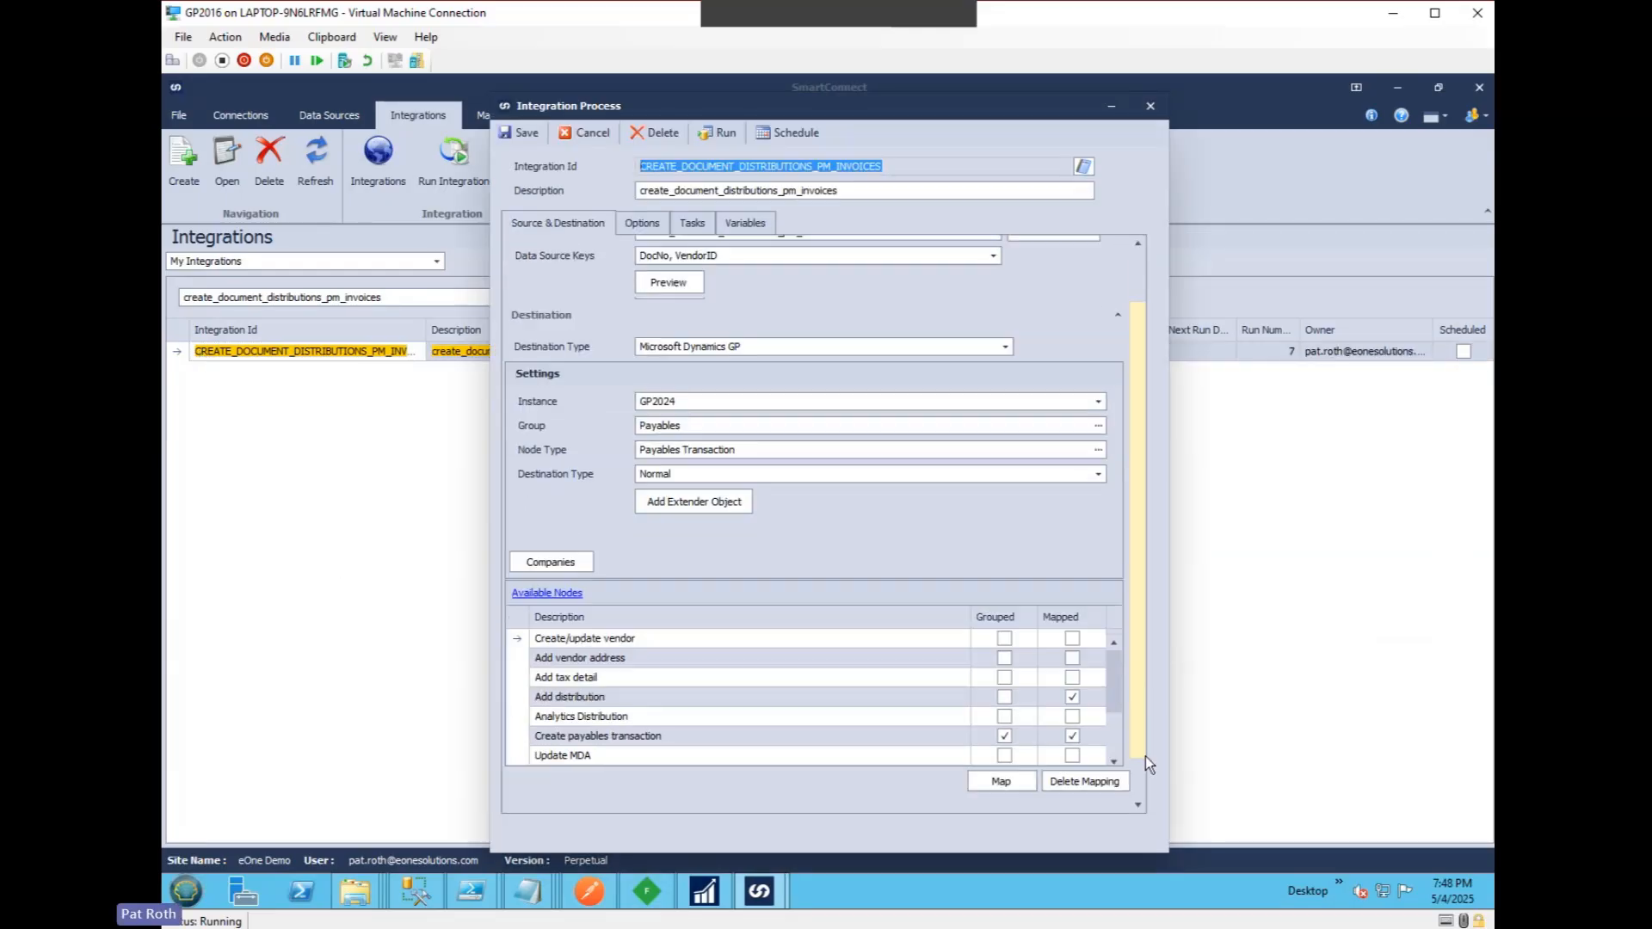
{"action": "double_click", "coordinate": [612, 706]}
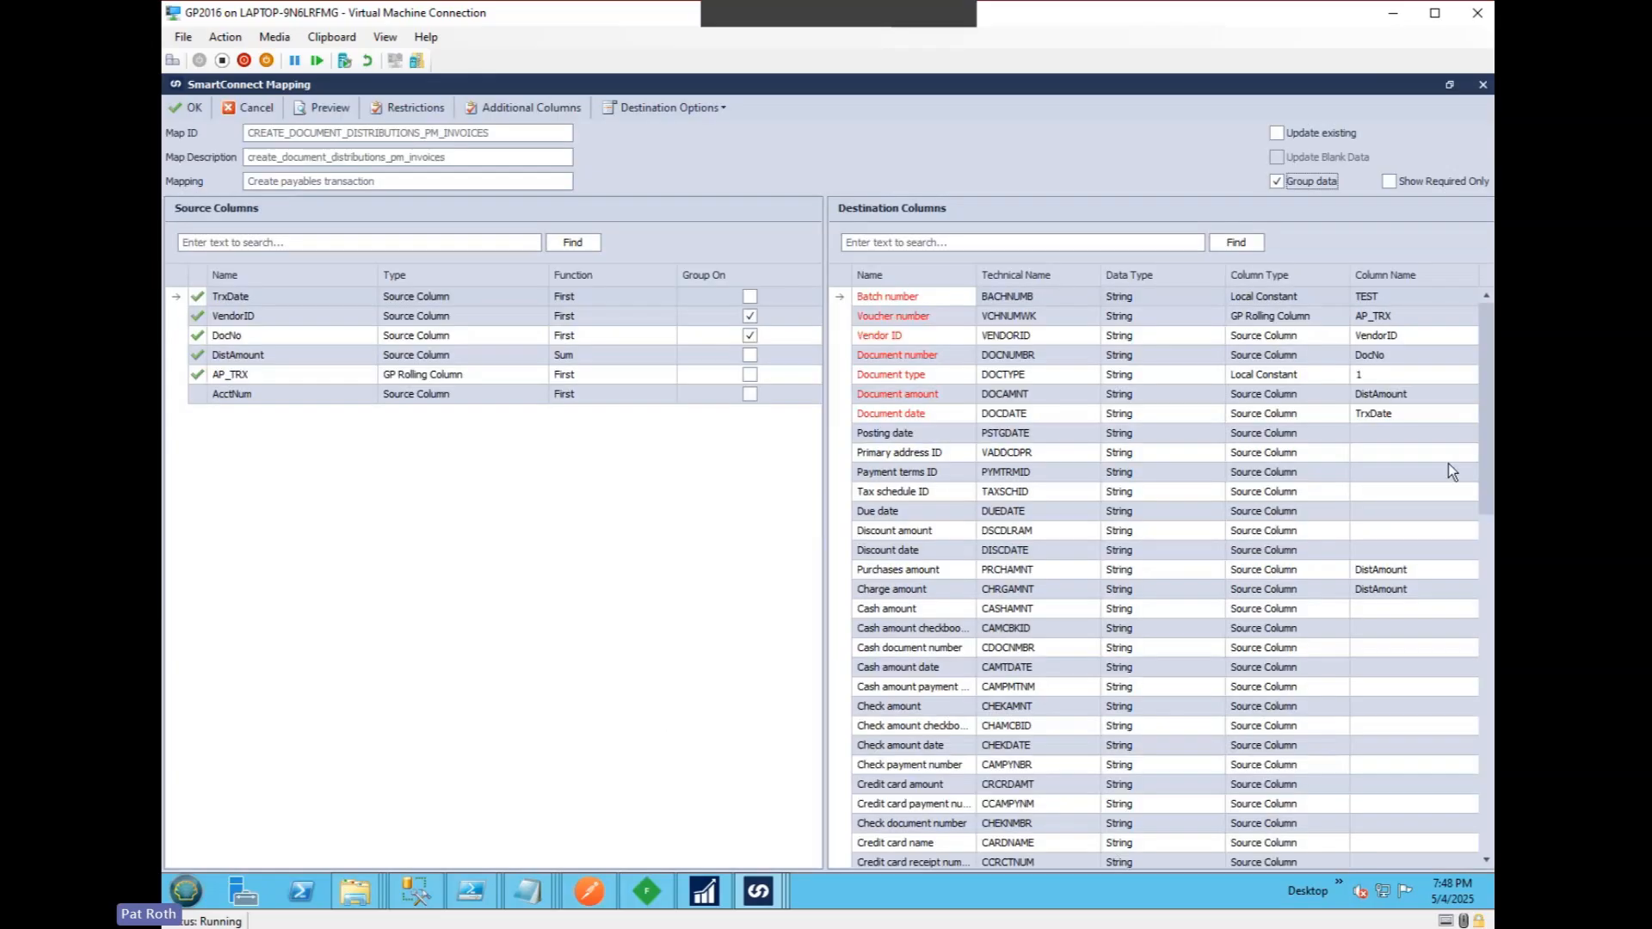
{"action": "left_click_drag", "start_coordinate": [1487, 454], "coordinate": [1490, 843]}
{"action": "left_click", "coordinate": [881, 707]}
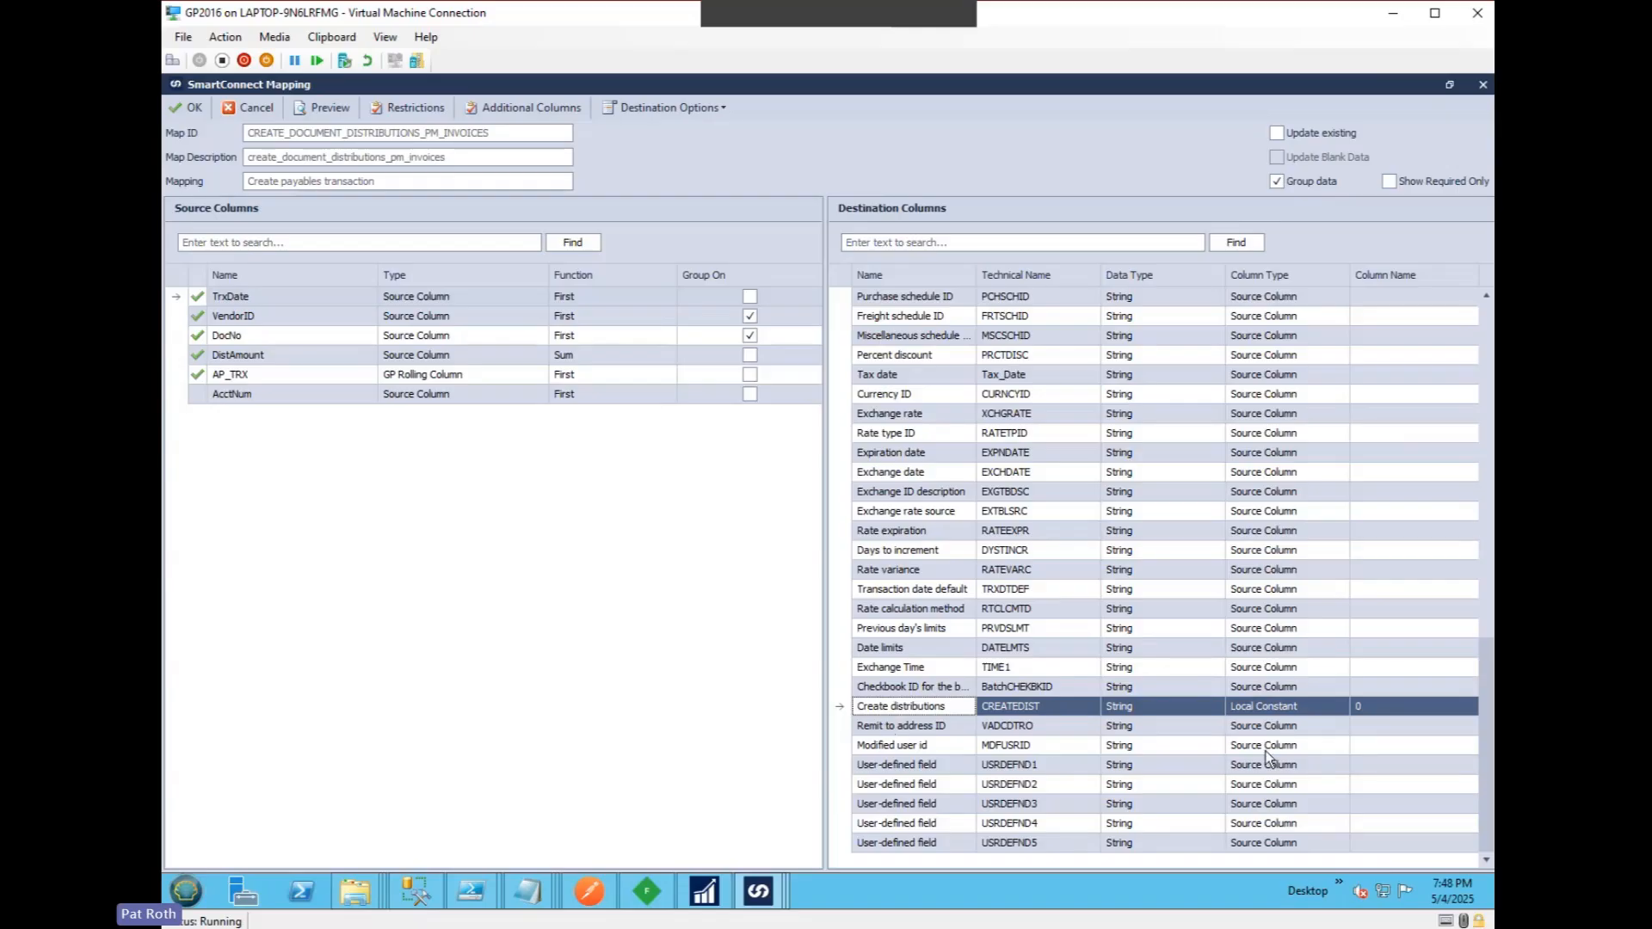
{"action": "left_click", "coordinate": [1368, 704]}
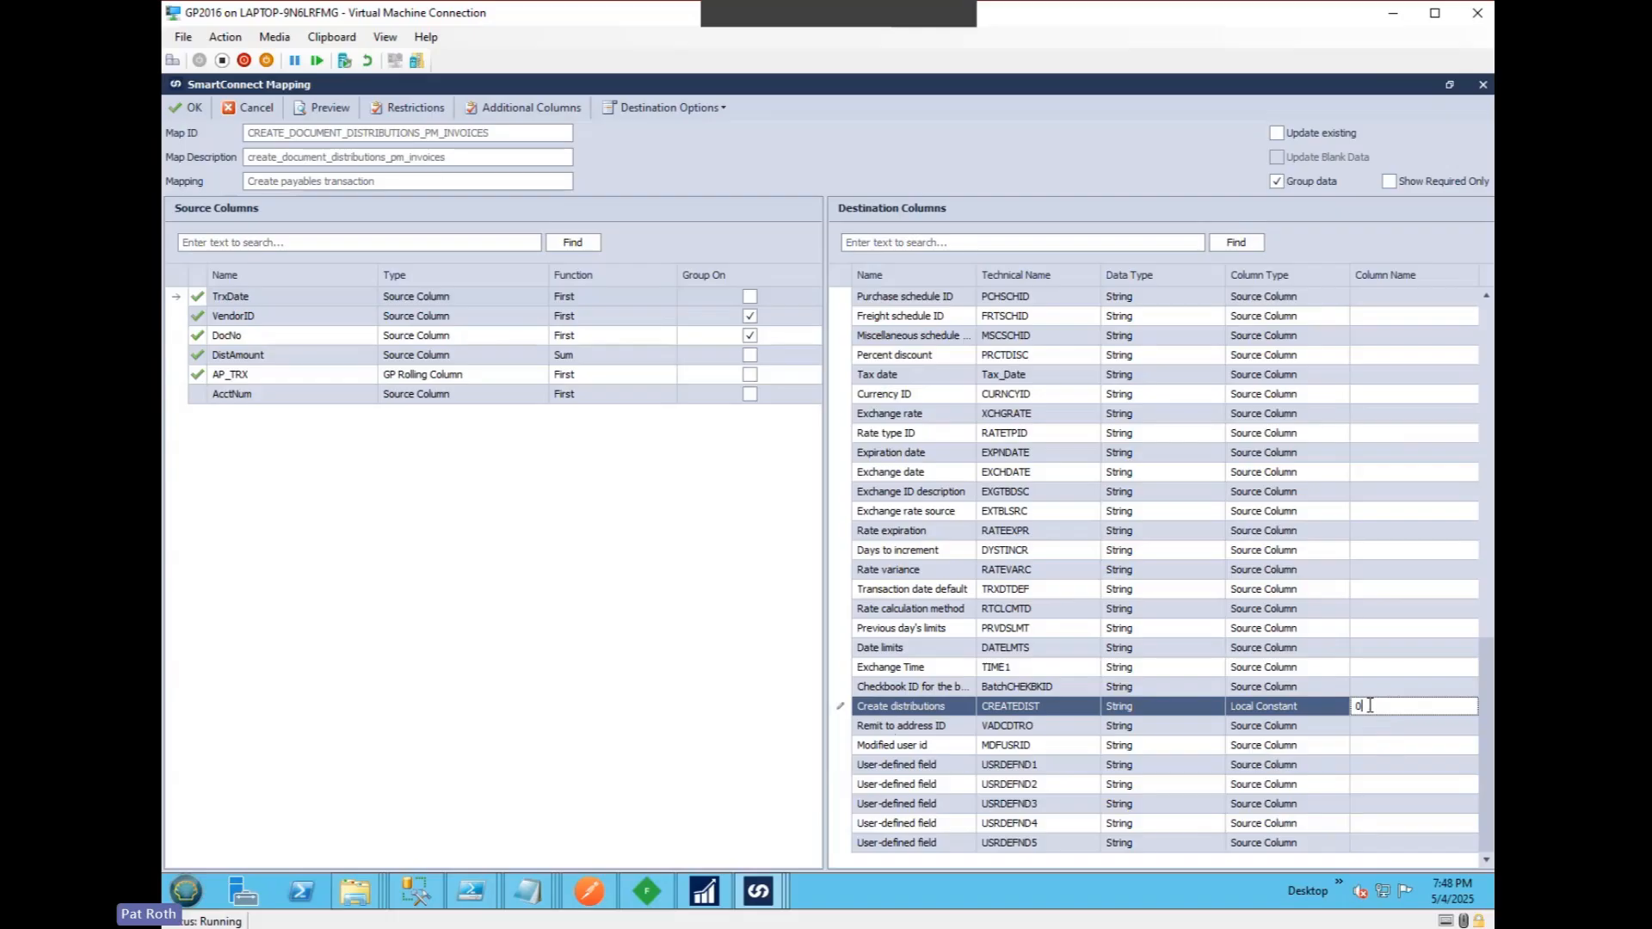
{"action": "key", "text": "BackSpace"}
{"action": "type", "text": "1"}
{"action": "key", "text": "Tab"}
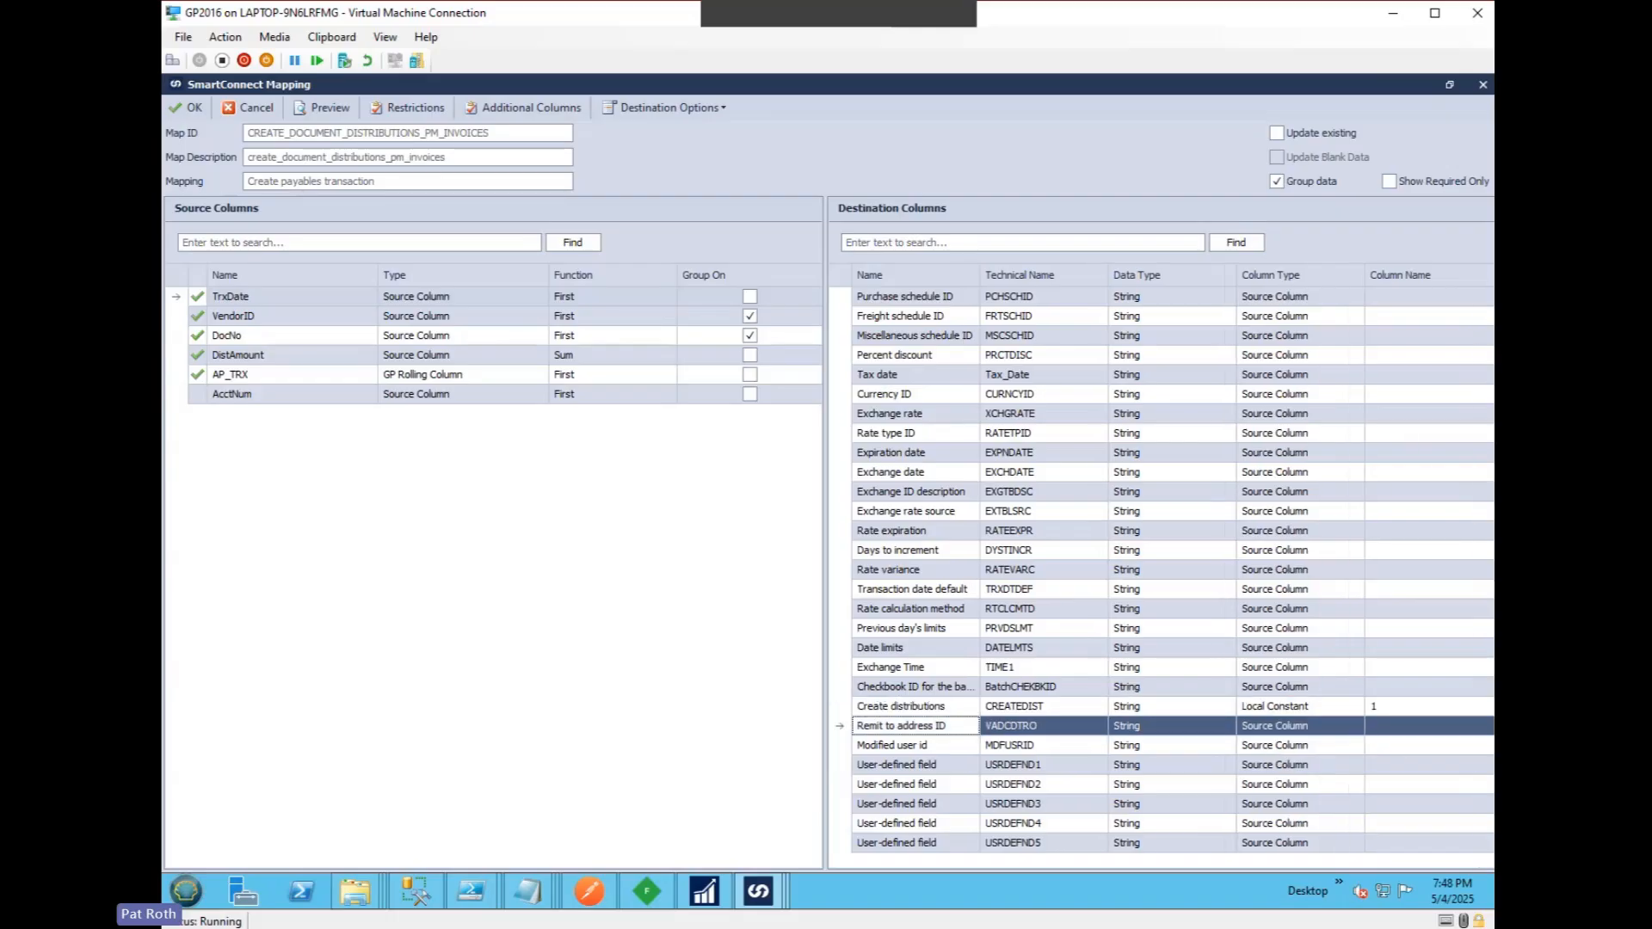
{"action": "left_click", "coordinate": [189, 104]}
Run the integration with the changed distribution setting and close its progress report.
{"action": "left_click", "coordinate": [714, 136]}
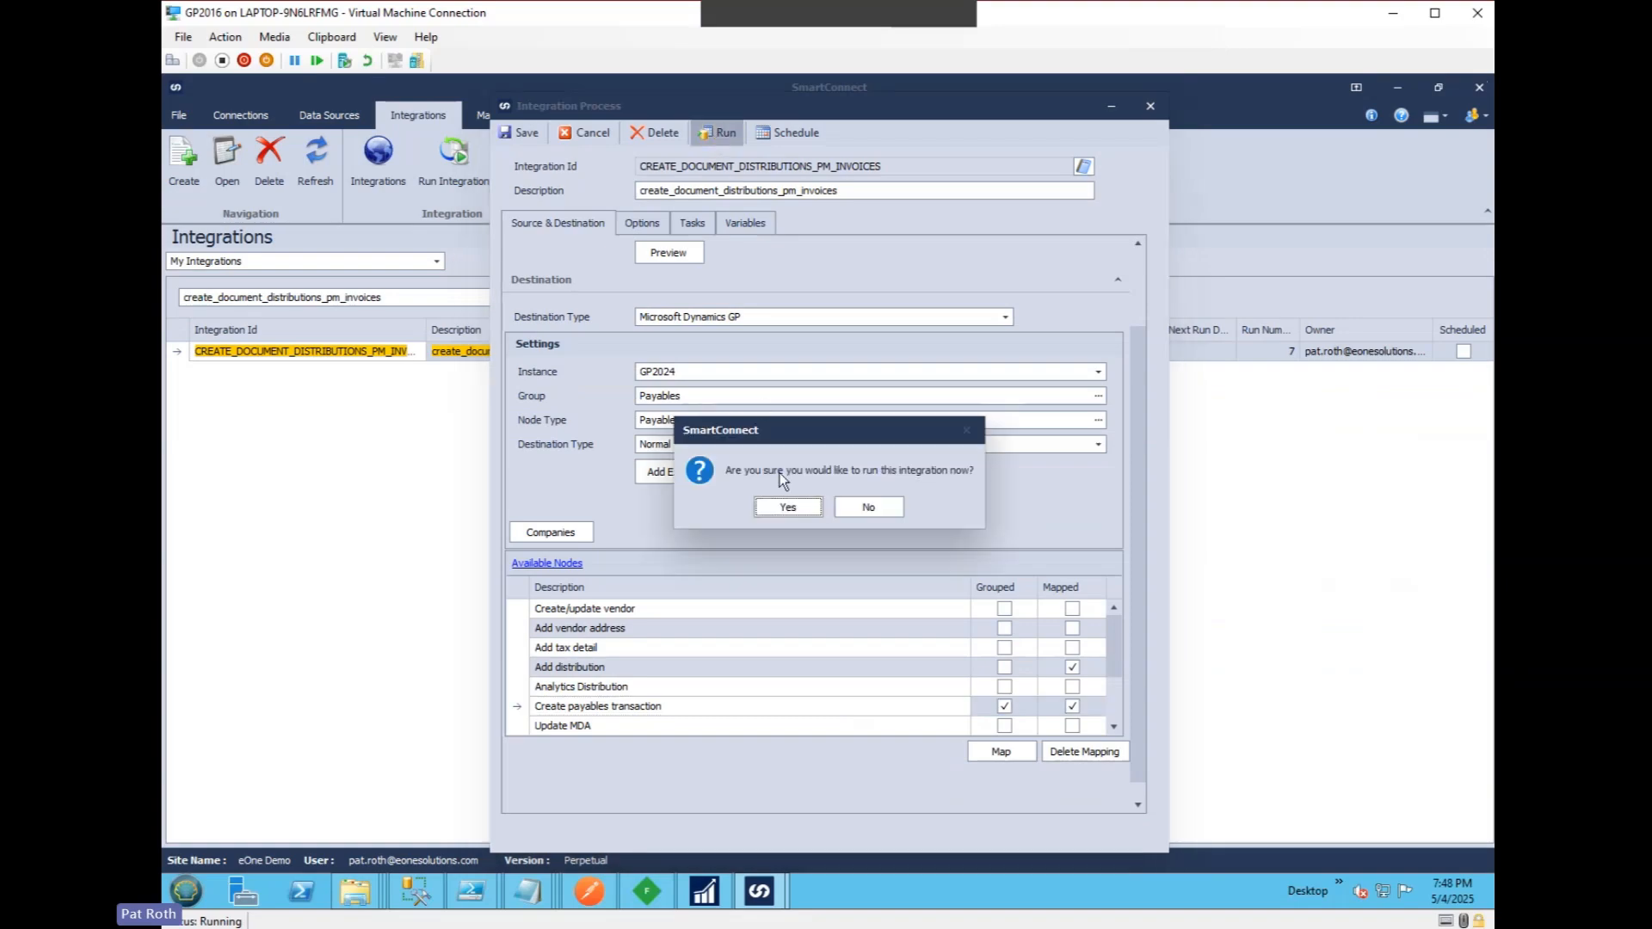
{"action": "left_click", "coordinate": [786, 506]}
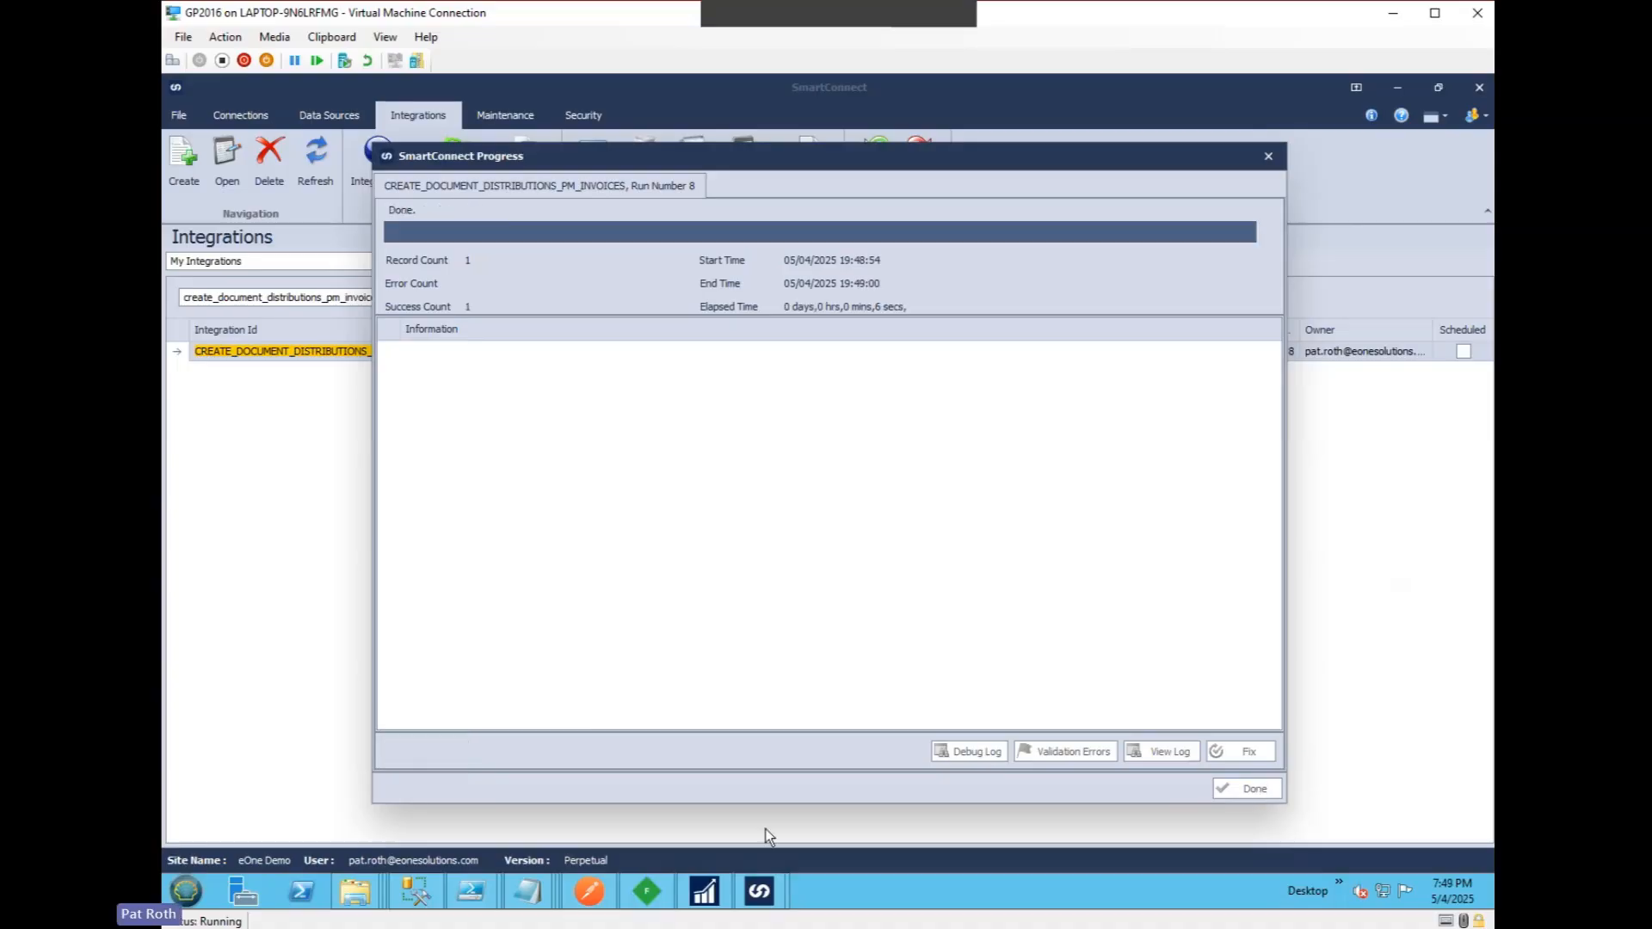
{"action": "left_click", "coordinate": [1245, 789]}
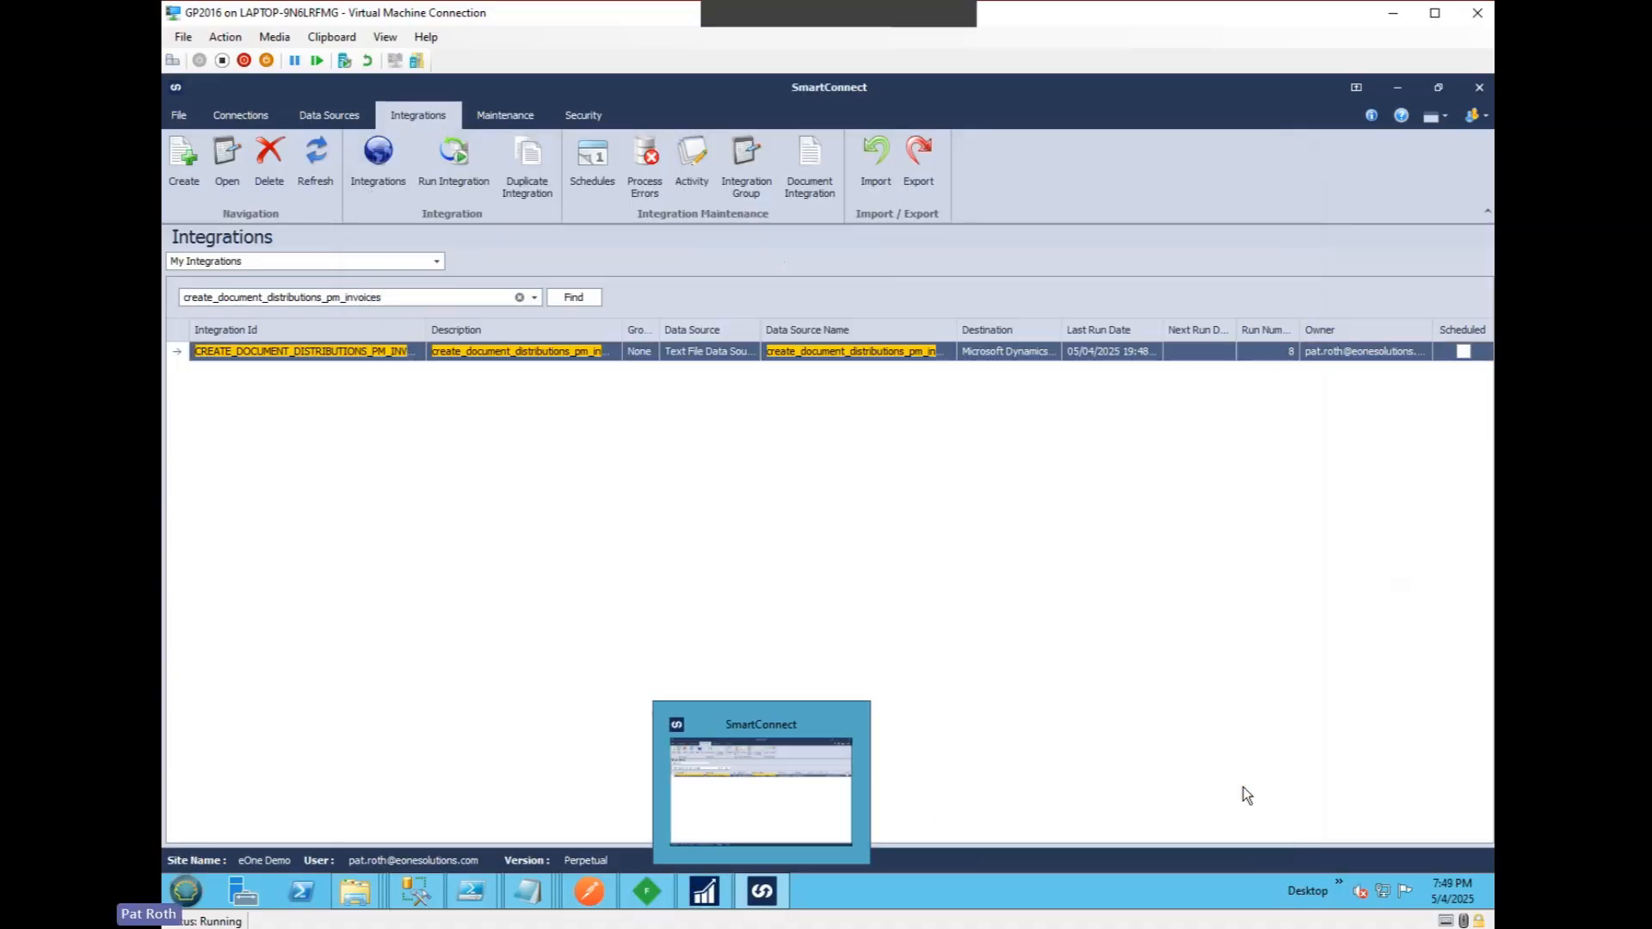
Switch to Microsoft Dynamics GP and open Payables Transaction Entry, browsing by voucher number.
{"action": "left_click", "coordinate": [704, 893]}
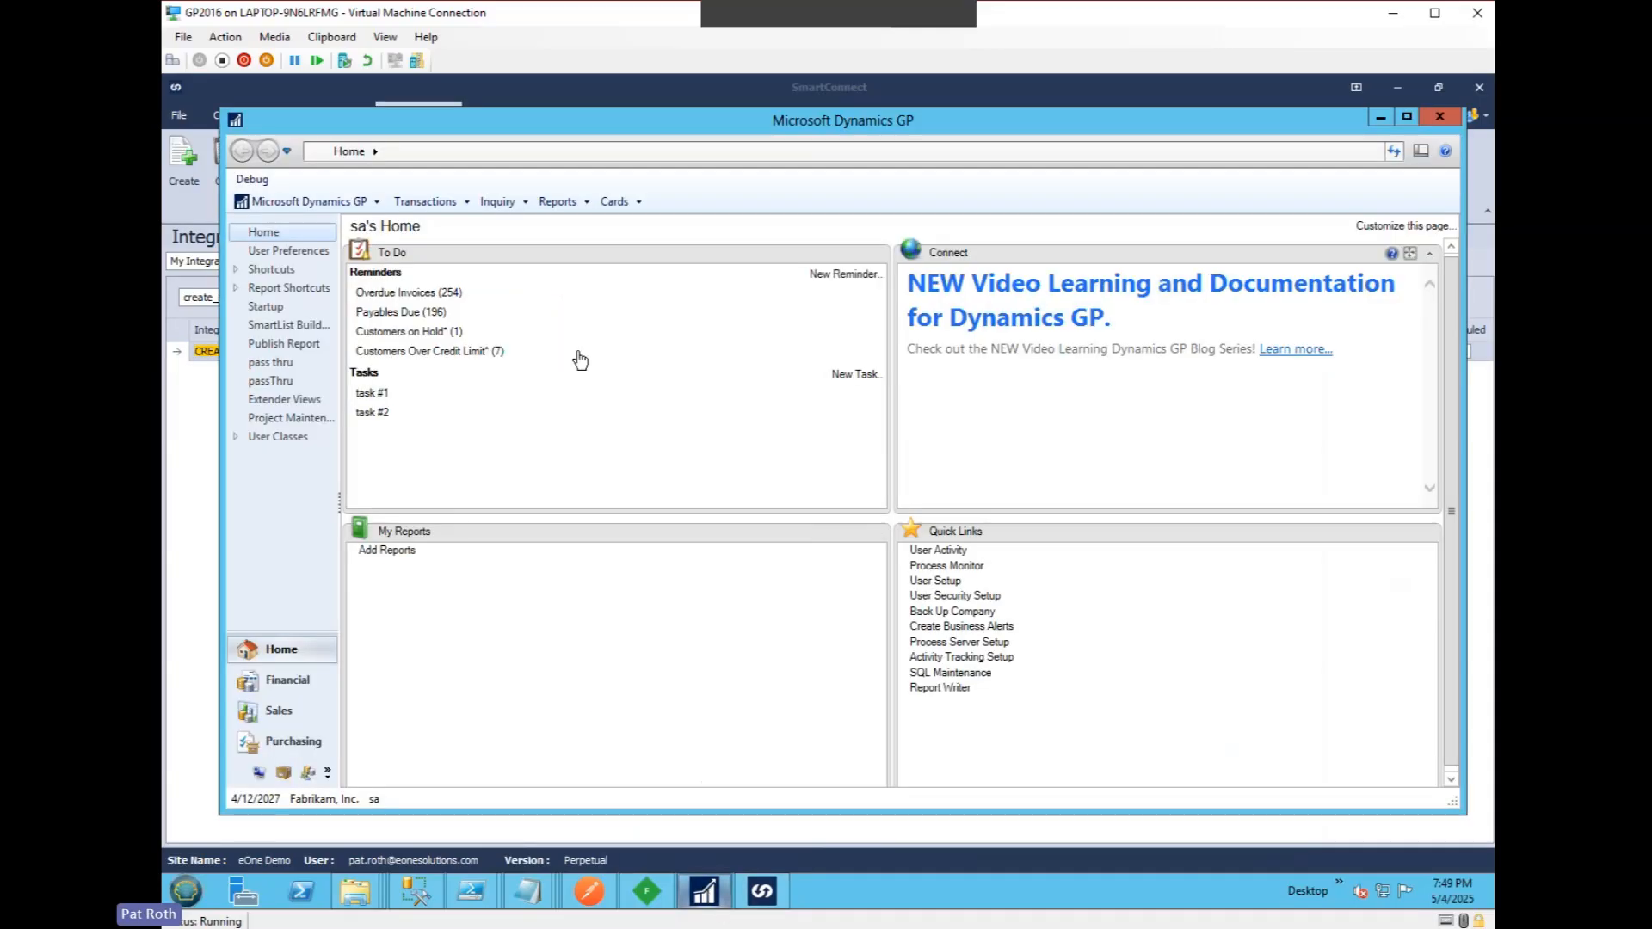
{"action": "left_click", "coordinate": [339, 198]}
{"action": "left_click", "coordinate": [432, 198]}
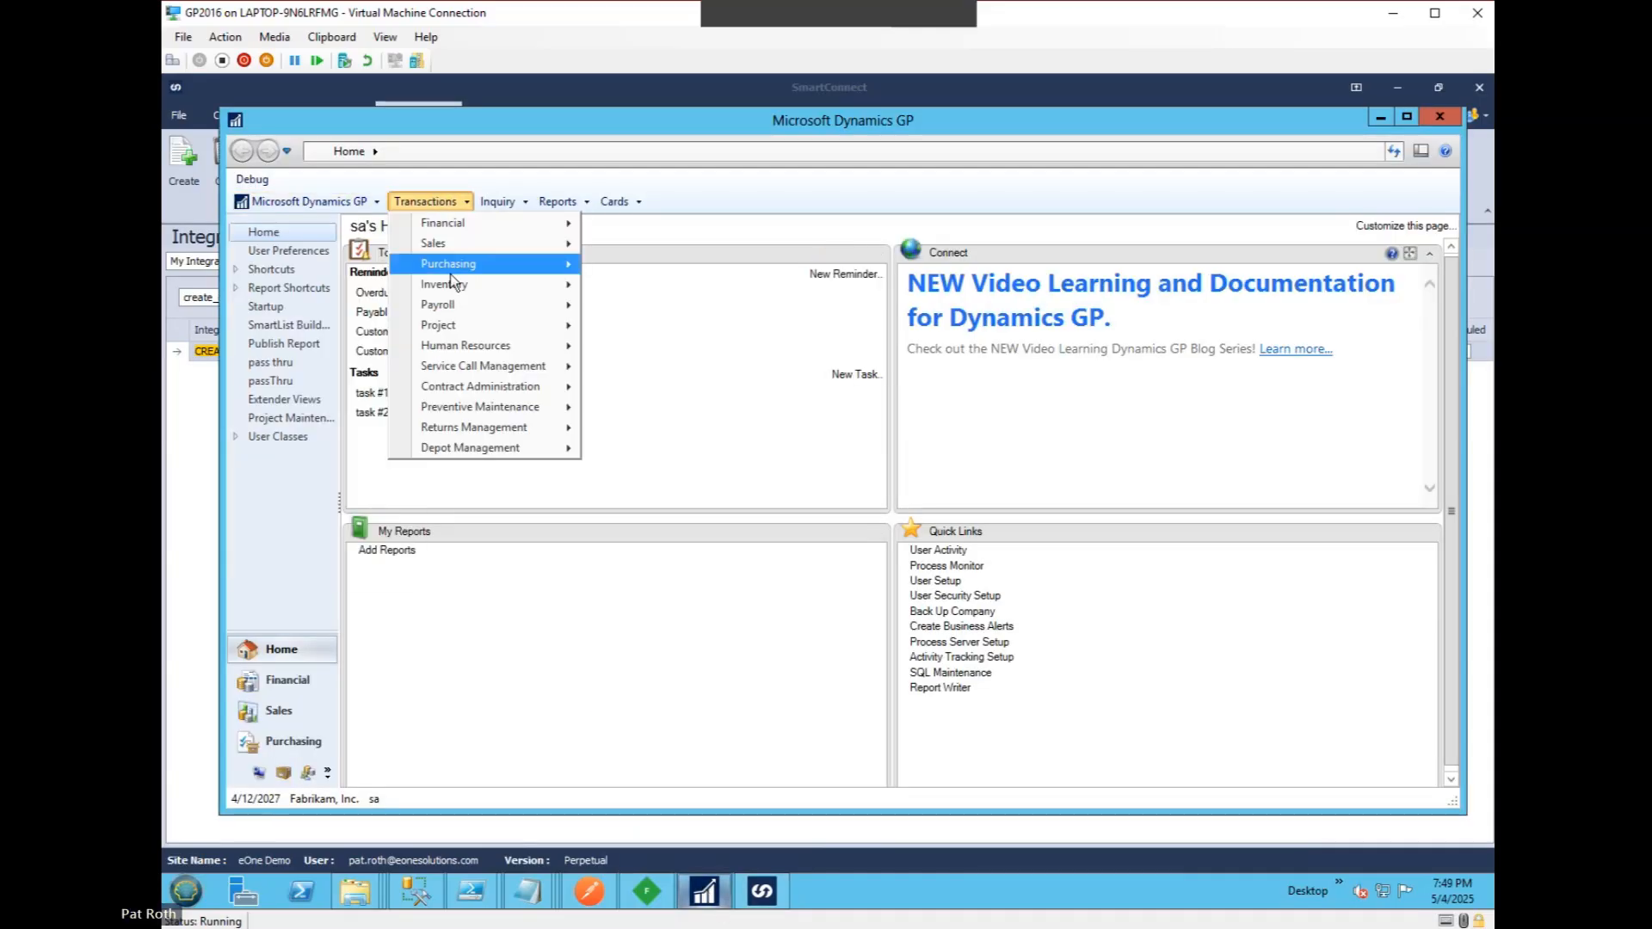
{"action": "mouse_move", "coordinate": [451, 273]}
{"action": "left_click", "coordinate": [634, 478]}
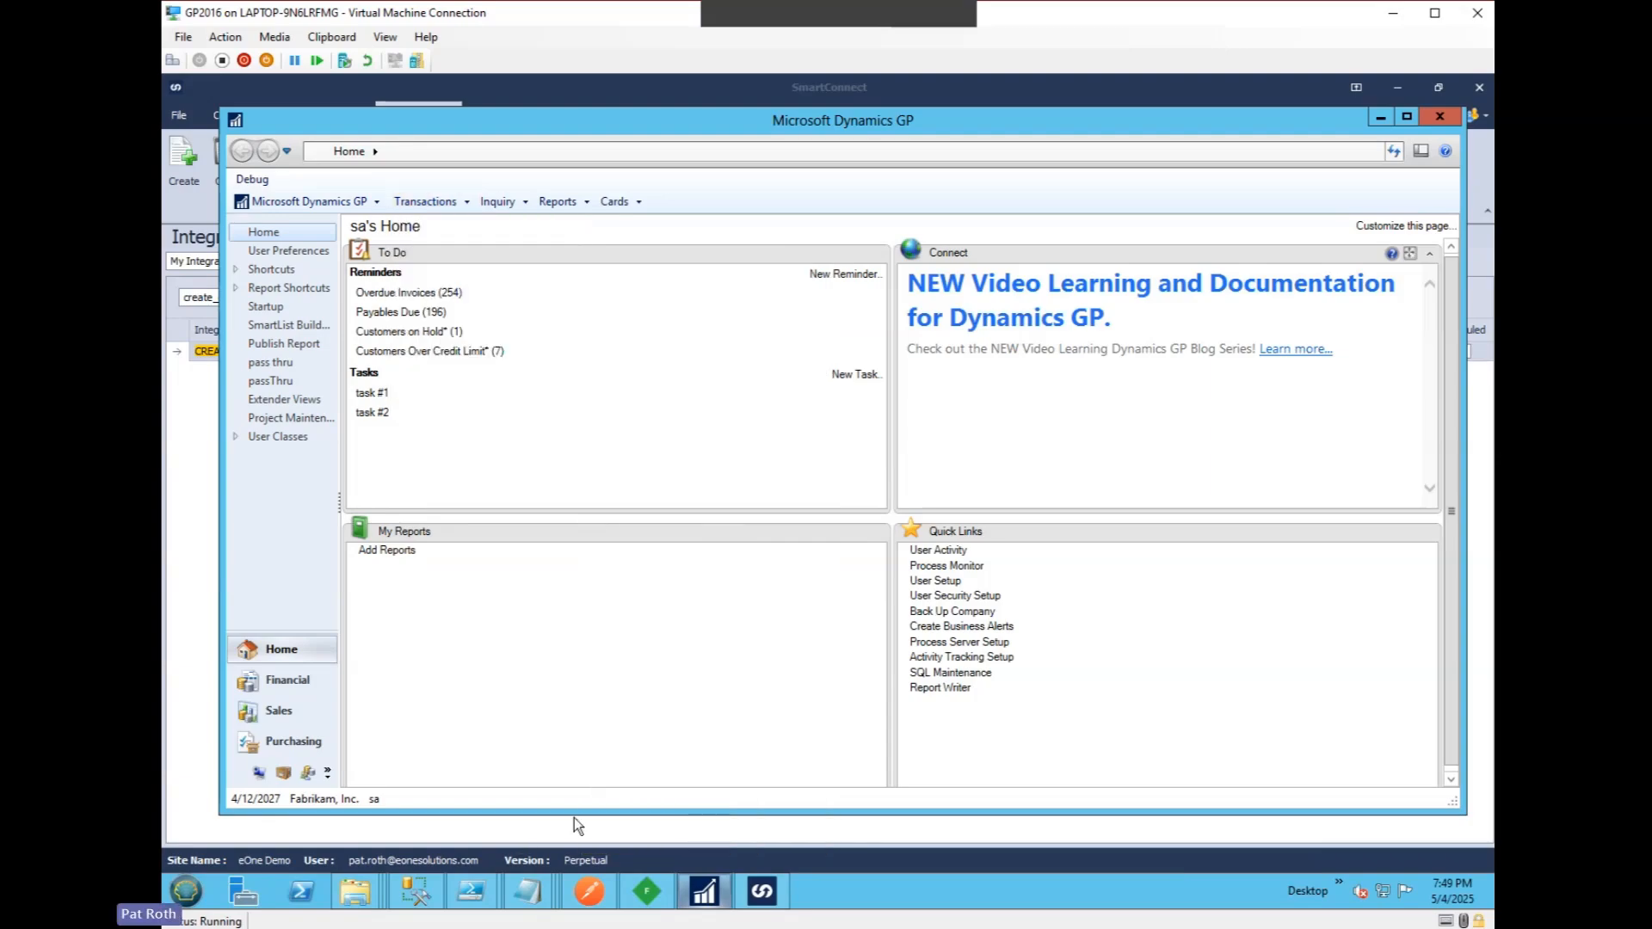
{"action": "left_click", "coordinate": [564, 709]}
{"action": "left_click", "coordinate": [518, 735]}
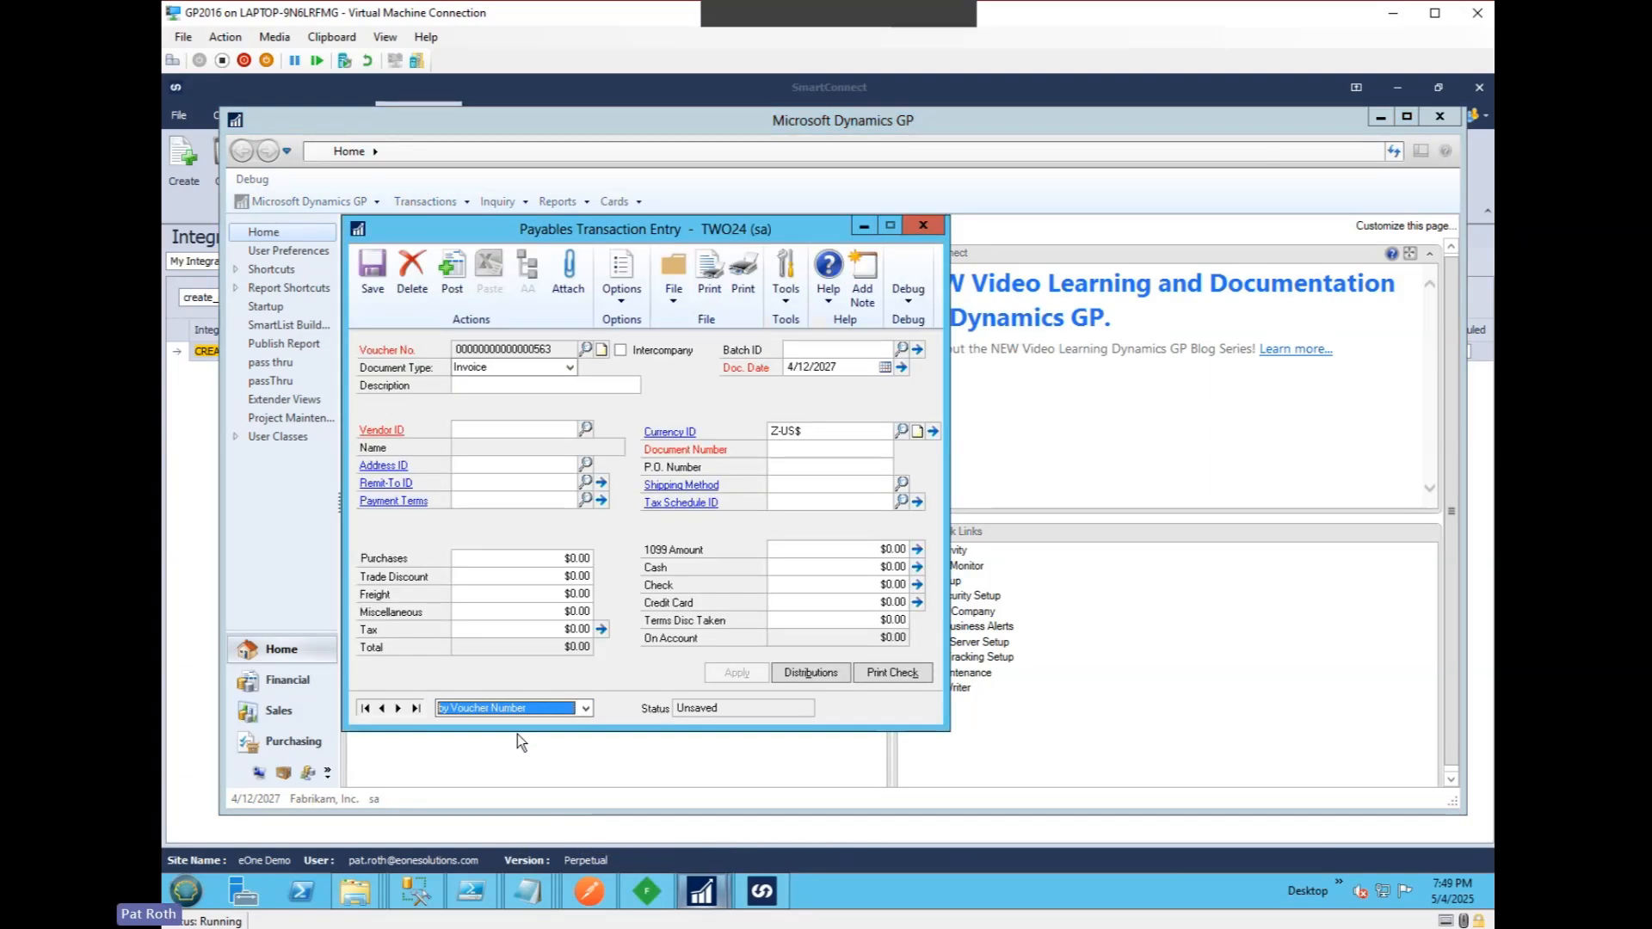
Open the last voucher's distributions and examine its purchase and payable account lines.
{"action": "left_click", "coordinate": [415, 707]}
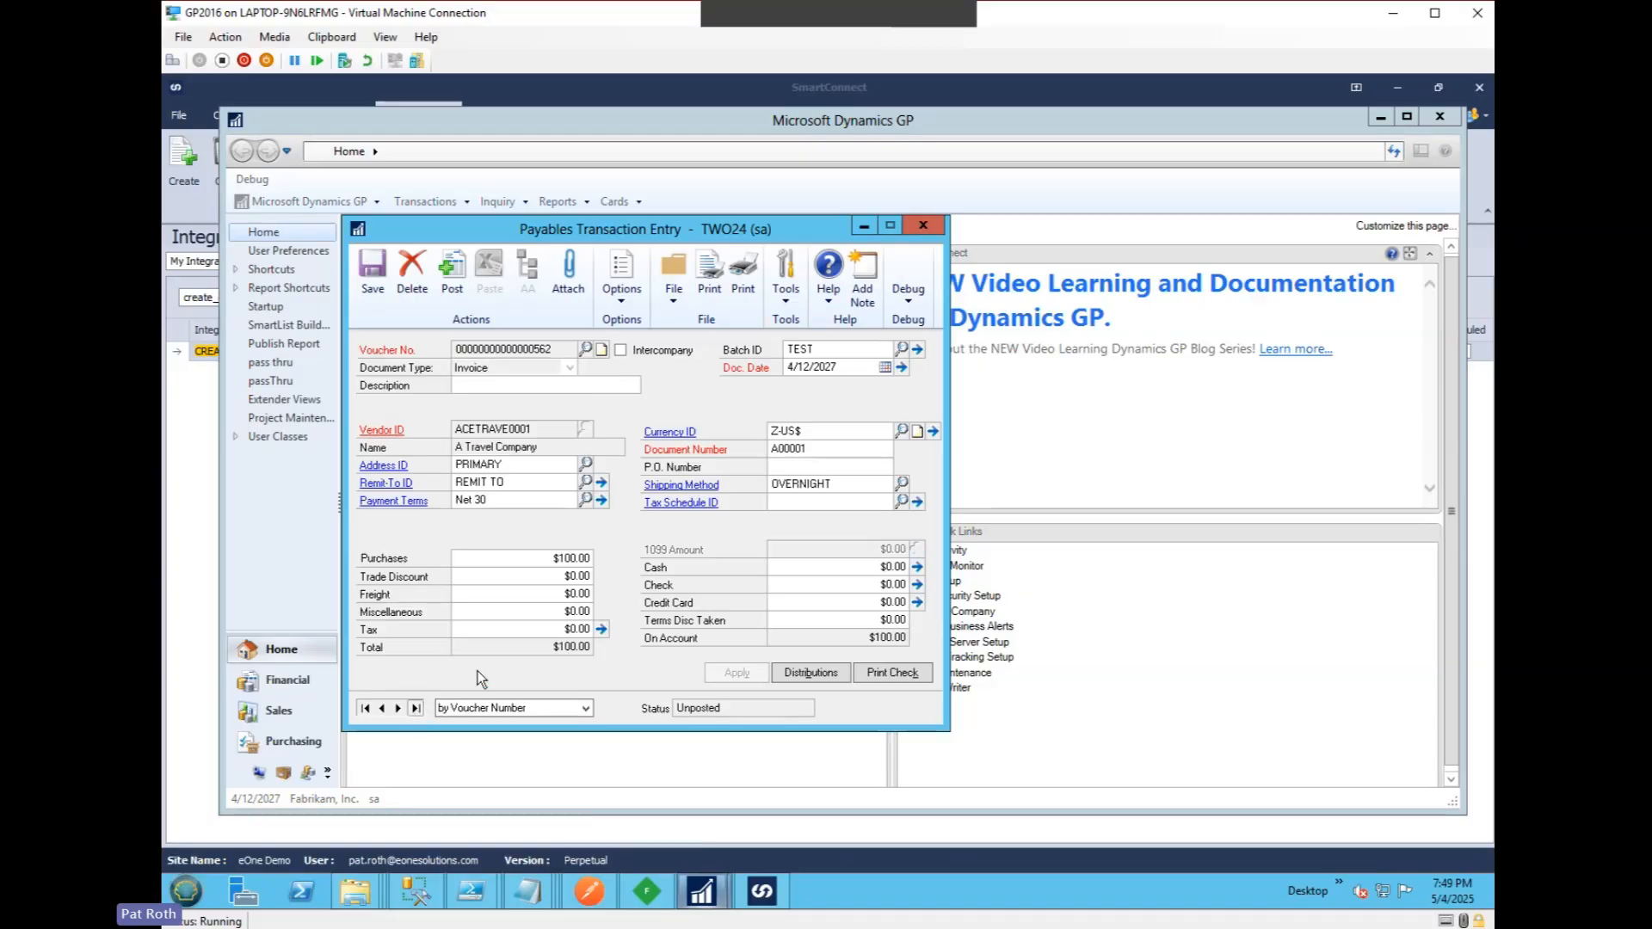
{"action": "left_click", "coordinate": [803, 677]}
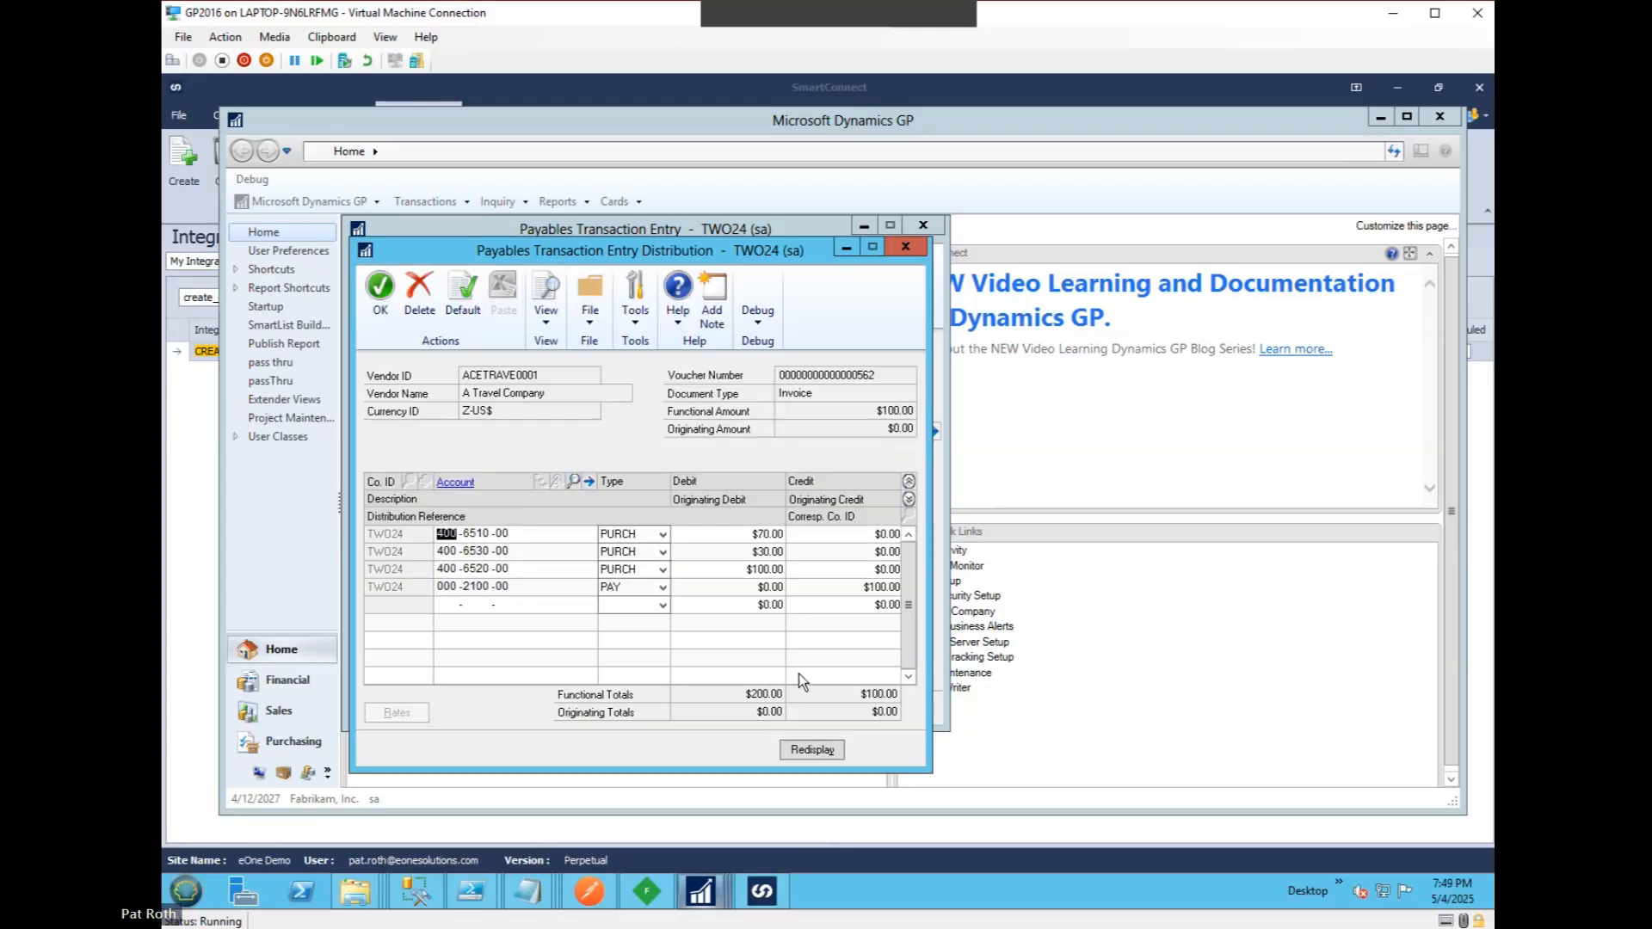
{"action": "double_click", "coordinate": [476, 583]}
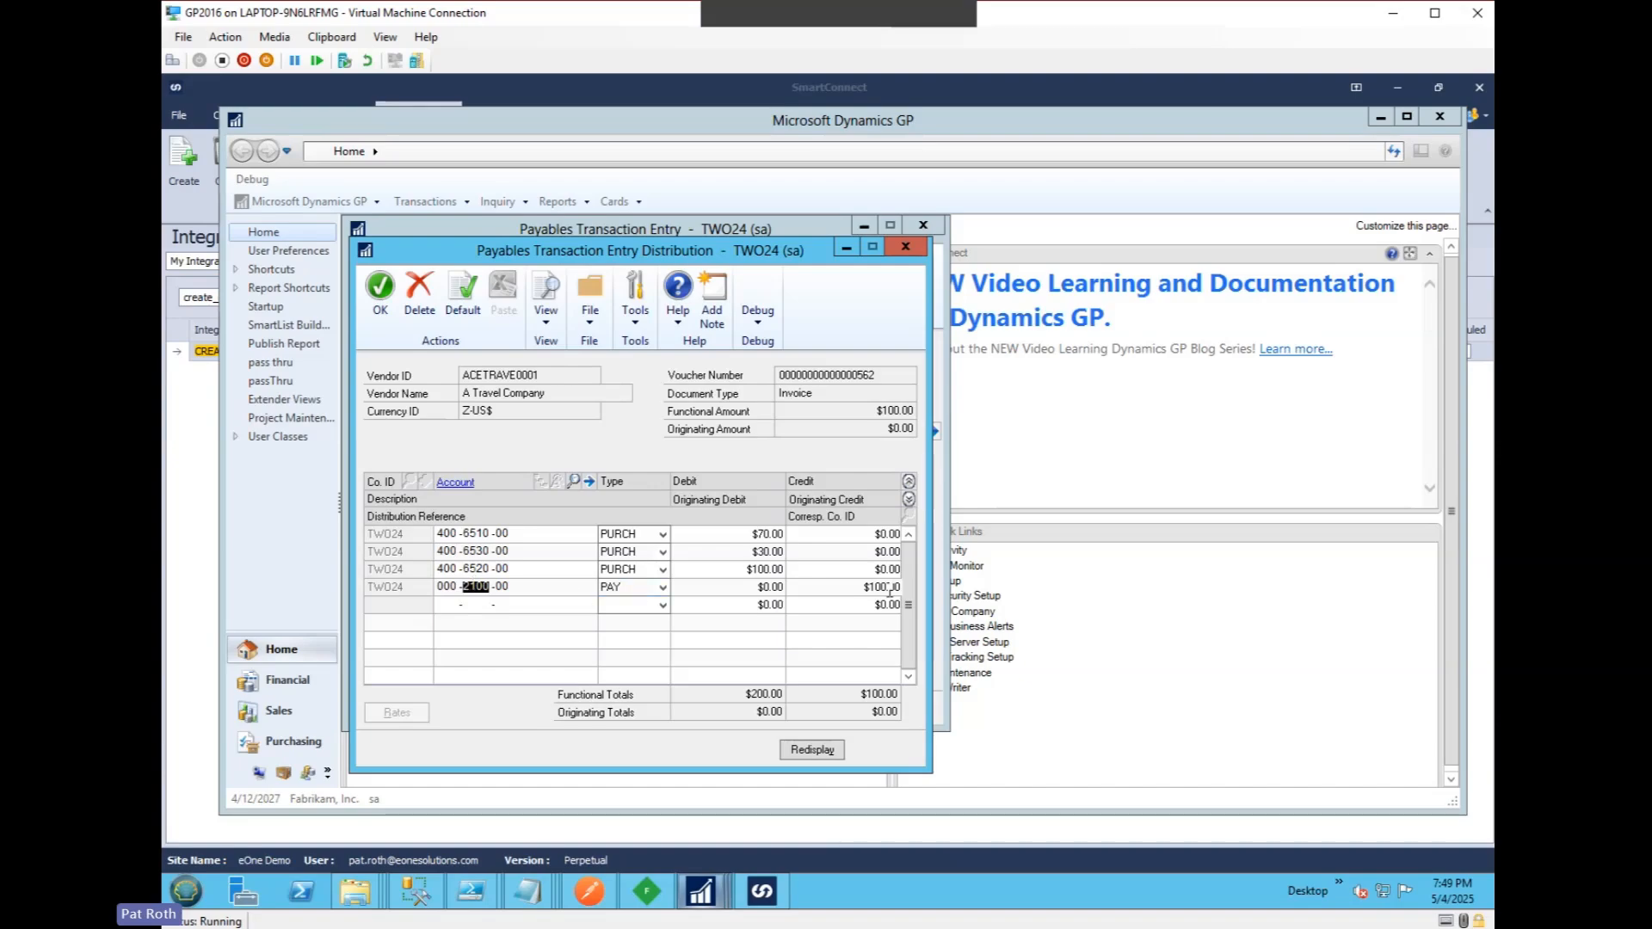
{"action": "left_click", "coordinate": [476, 586]}
{"action": "double_click", "coordinate": [476, 569]}
{"action": "double_click", "coordinate": [476, 550]}
{"action": "double_click", "coordinate": [475, 586]}
Delete the 400-6520-00 purchase distribution row from the voucher.
{"action": "double_click", "coordinate": [476, 570]}
{"action": "right_click", "coordinate": [487, 573]}
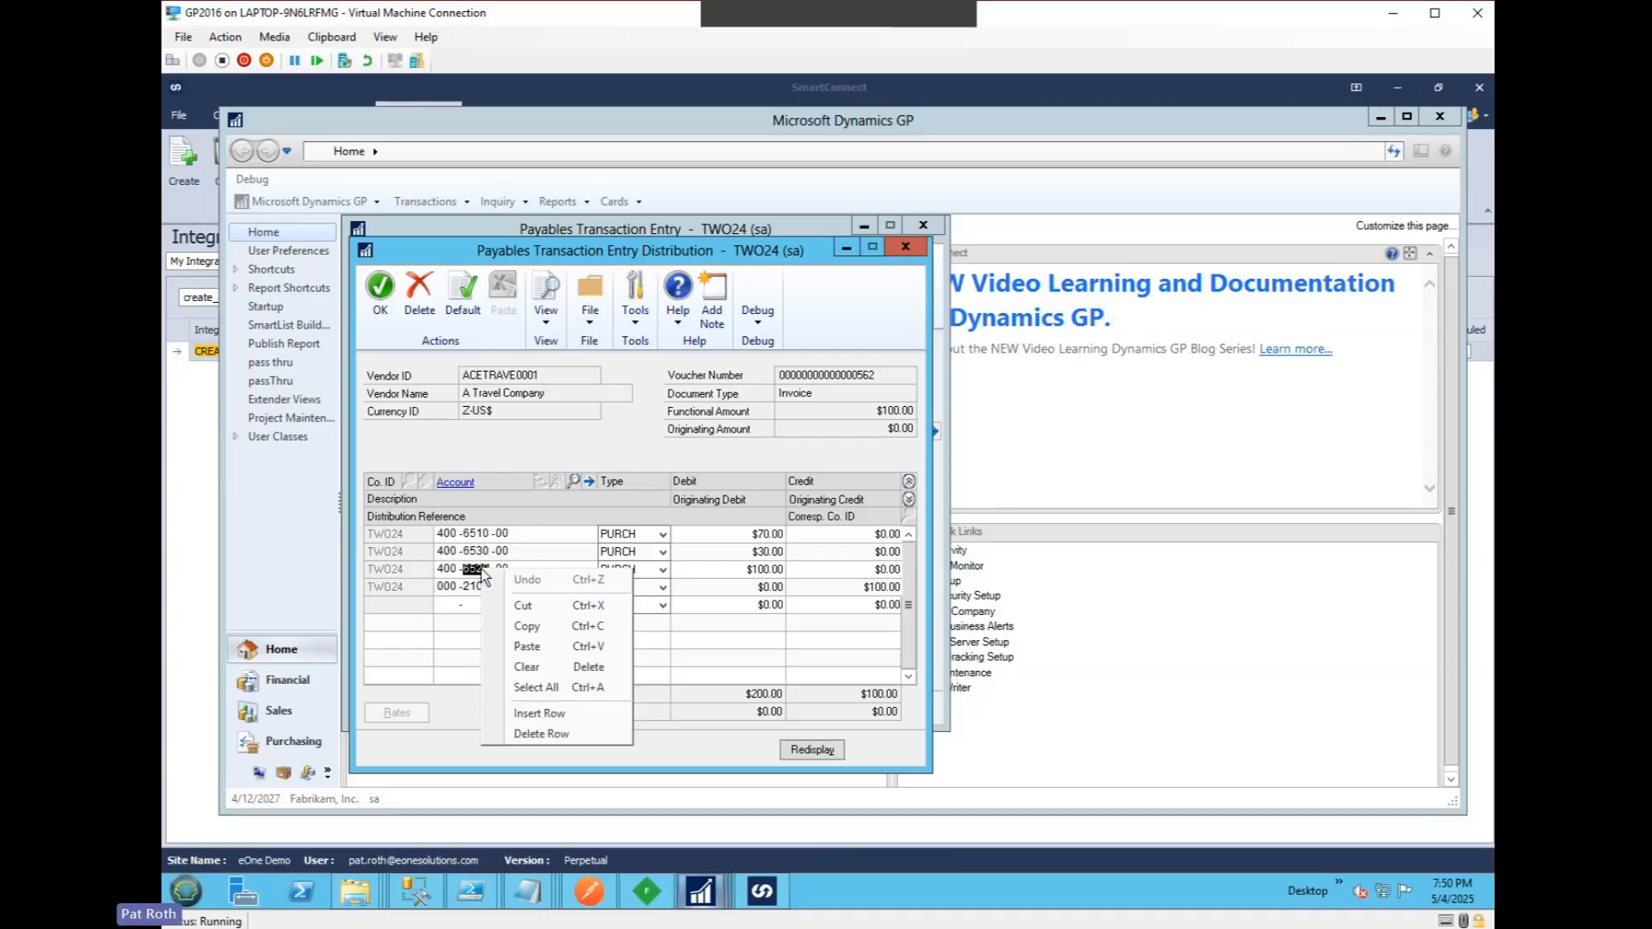
{"action": "left_click", "coordinate": [540, 733]}
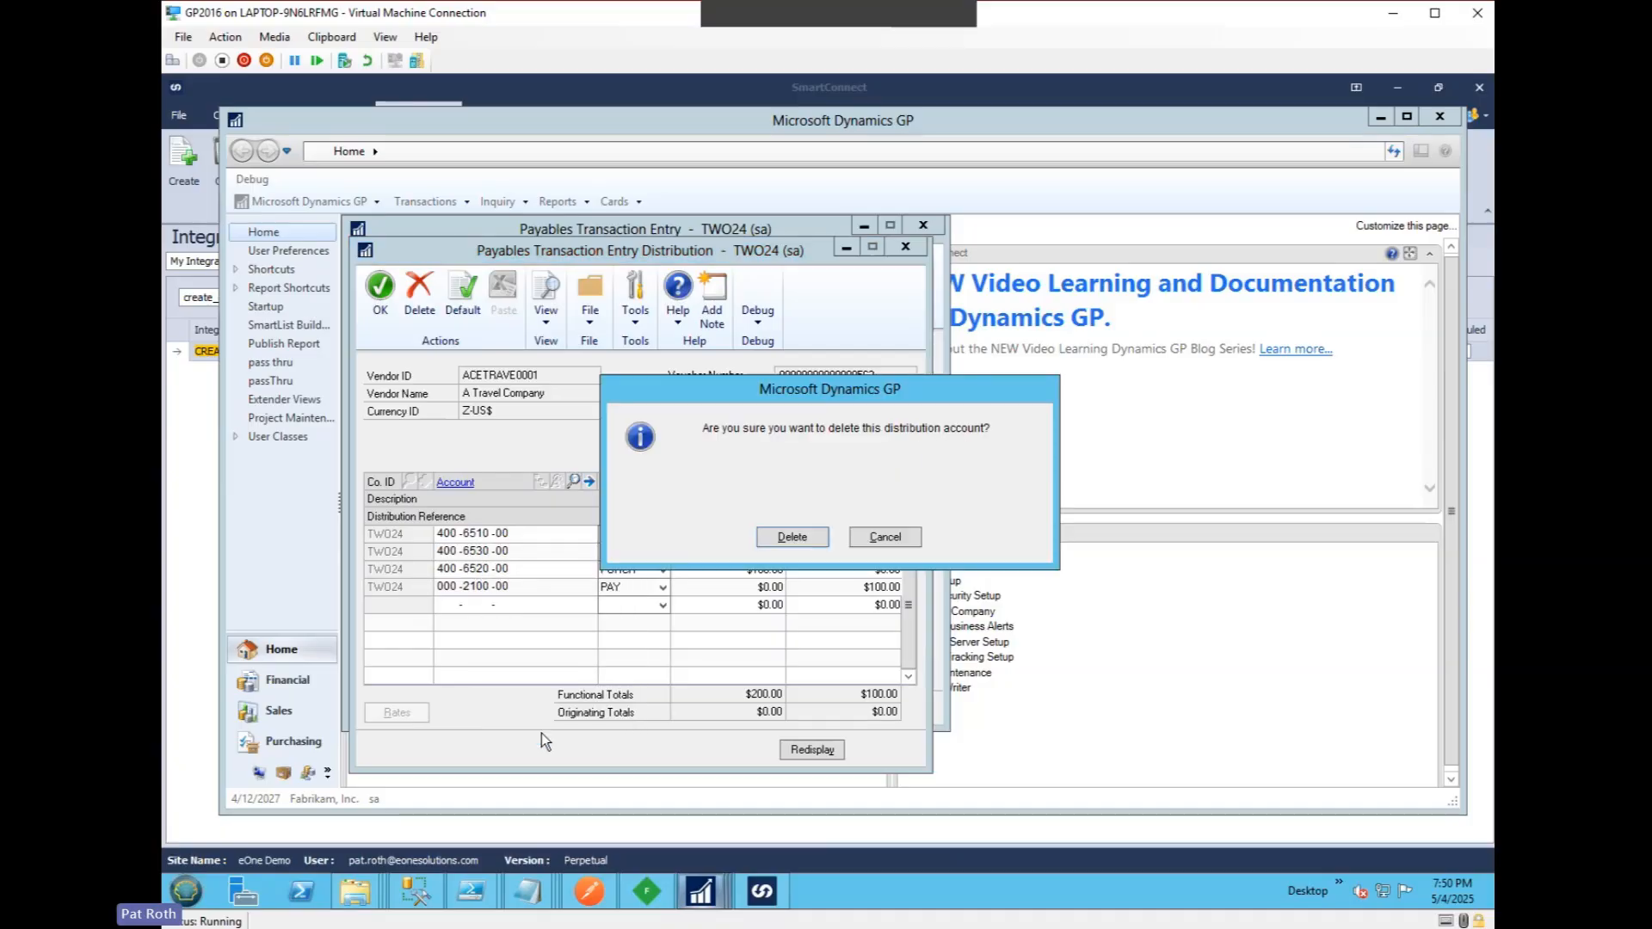
{"action": "left_click", "coordinate": [796, 539]}
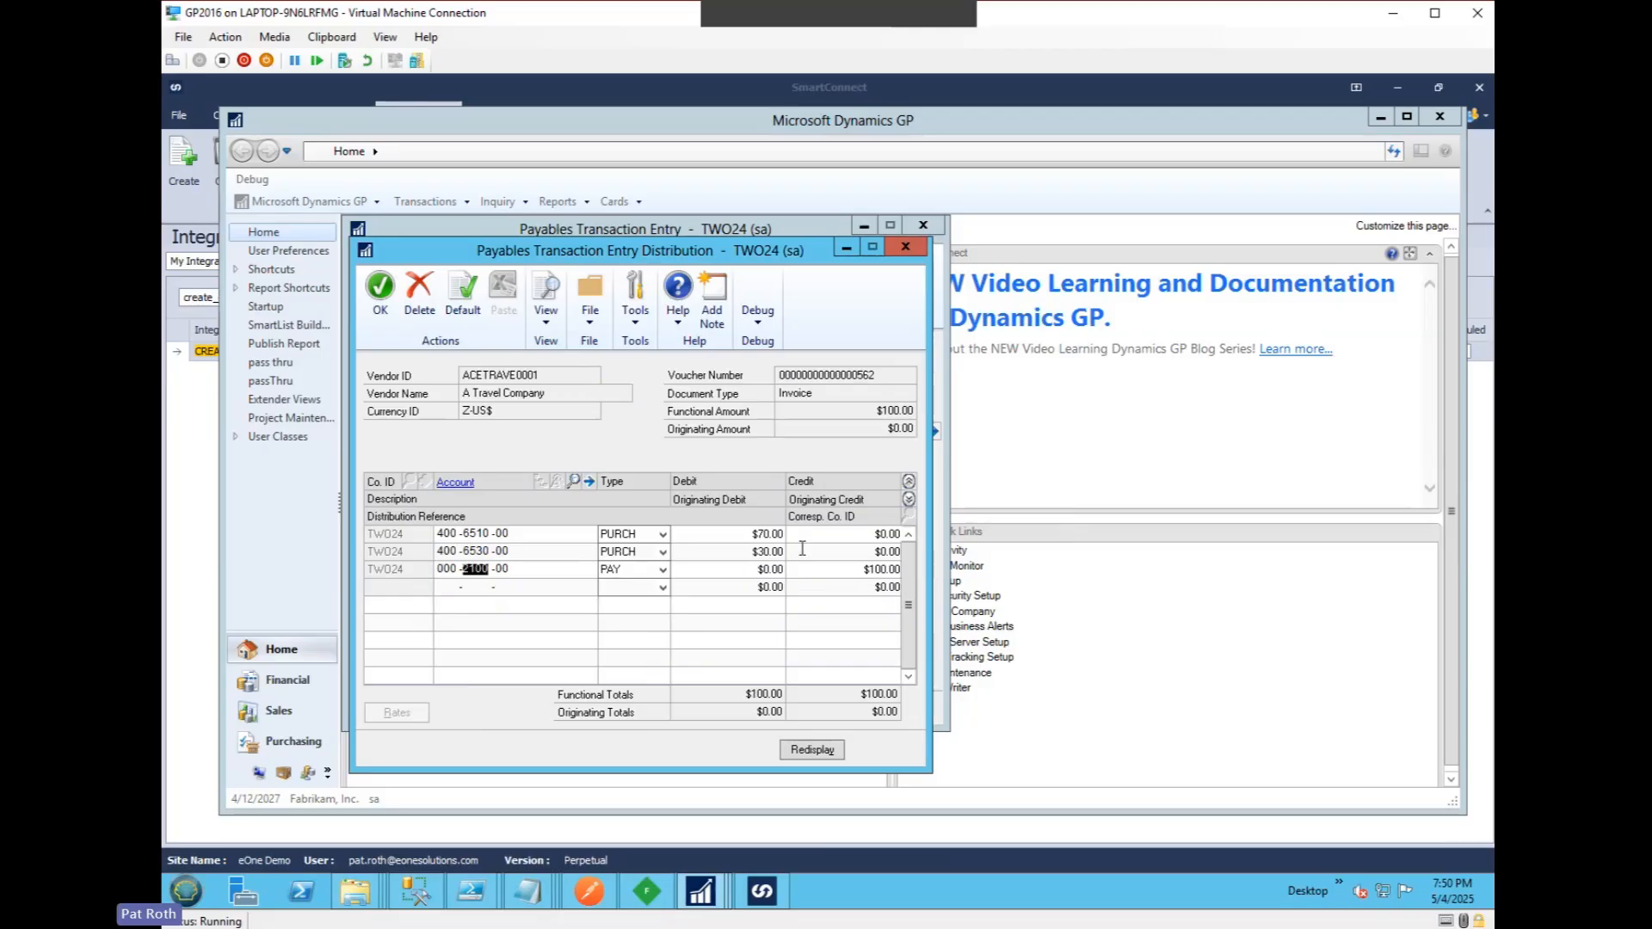
Close the voucher's distributions and delete the imported A00001 payables invoice, confirming the deletion.
{"action": "left_click", "coordinate": [368, 298]}
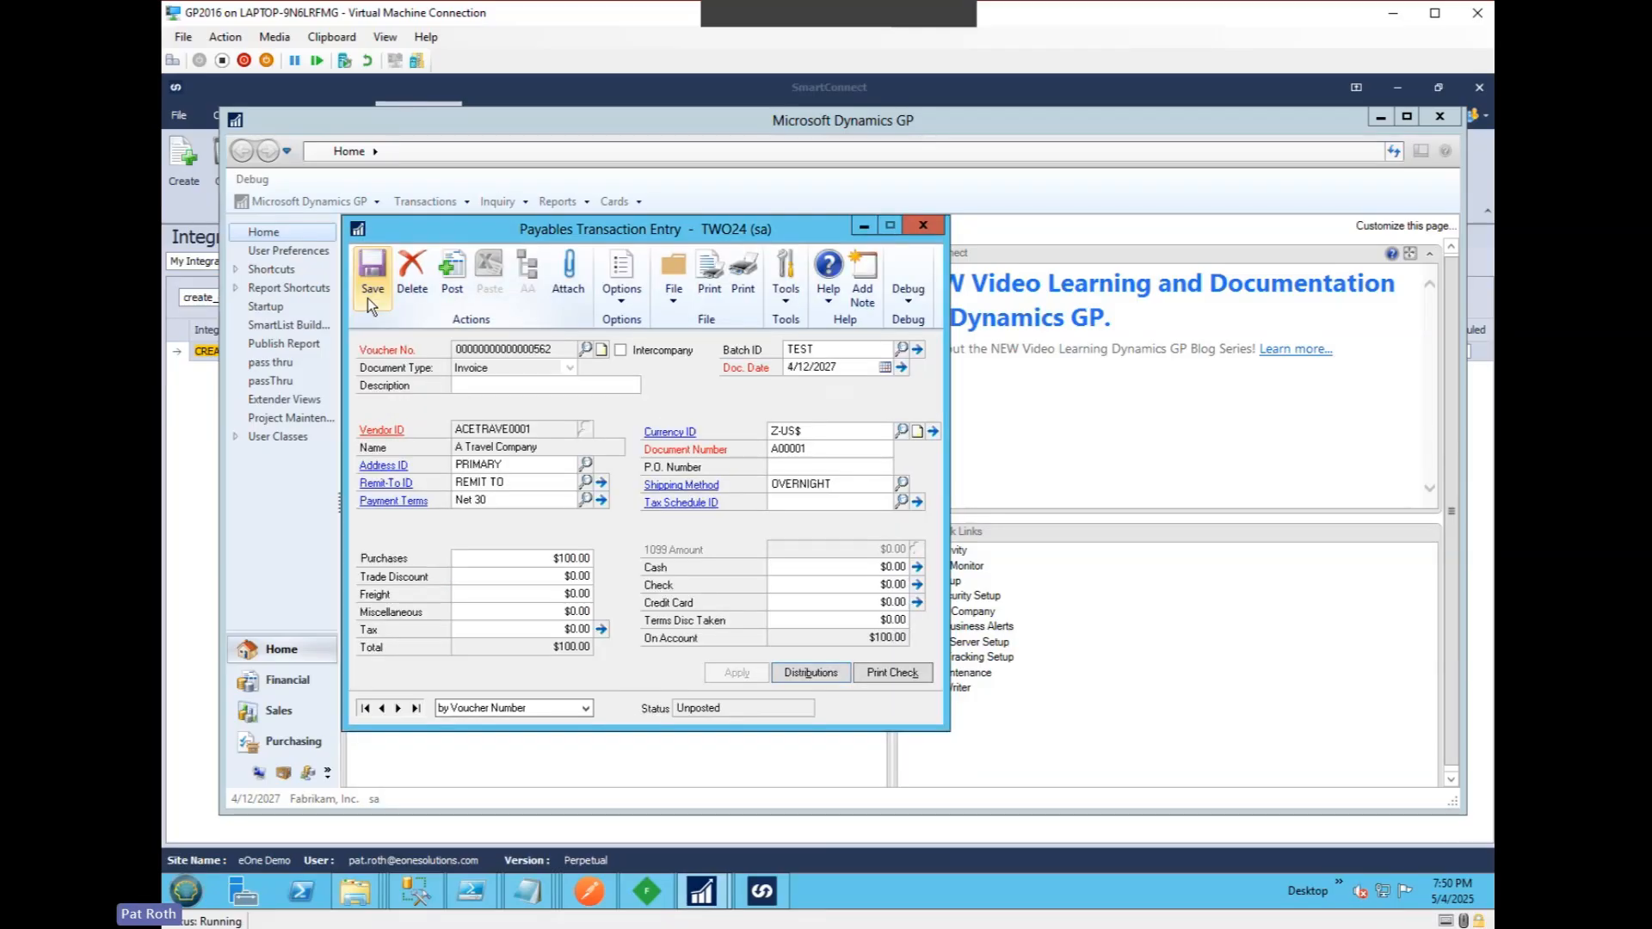
{"action": "left_click", "coordinate": [421, 277]}
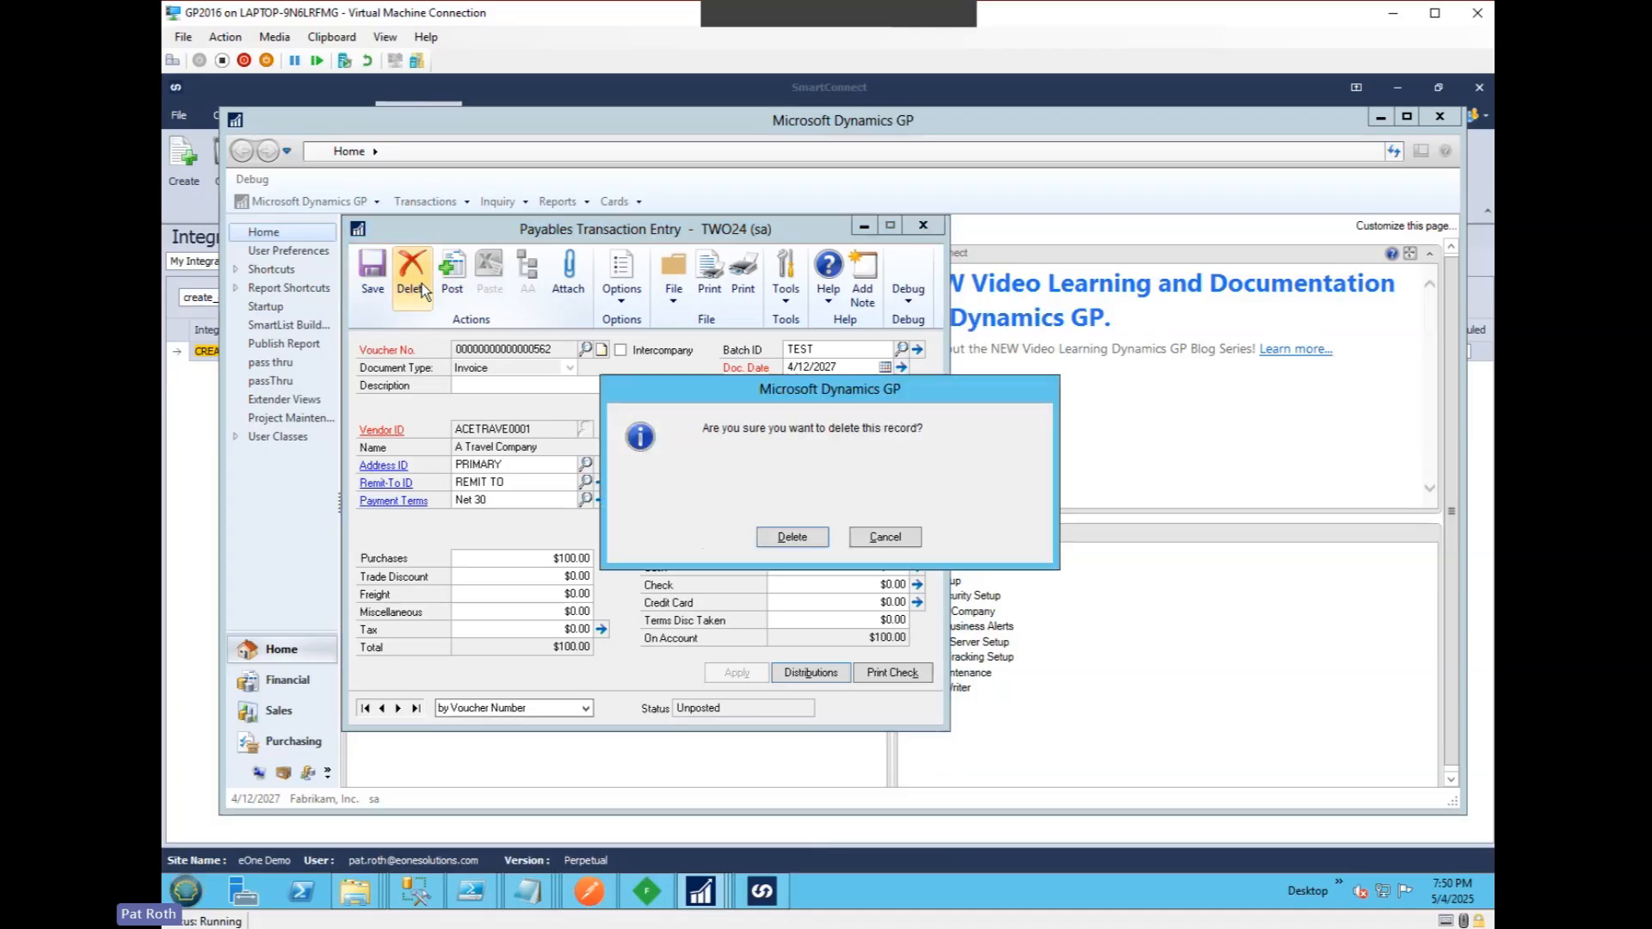
{"action": "left_click", "coordinate": [792, 537]}
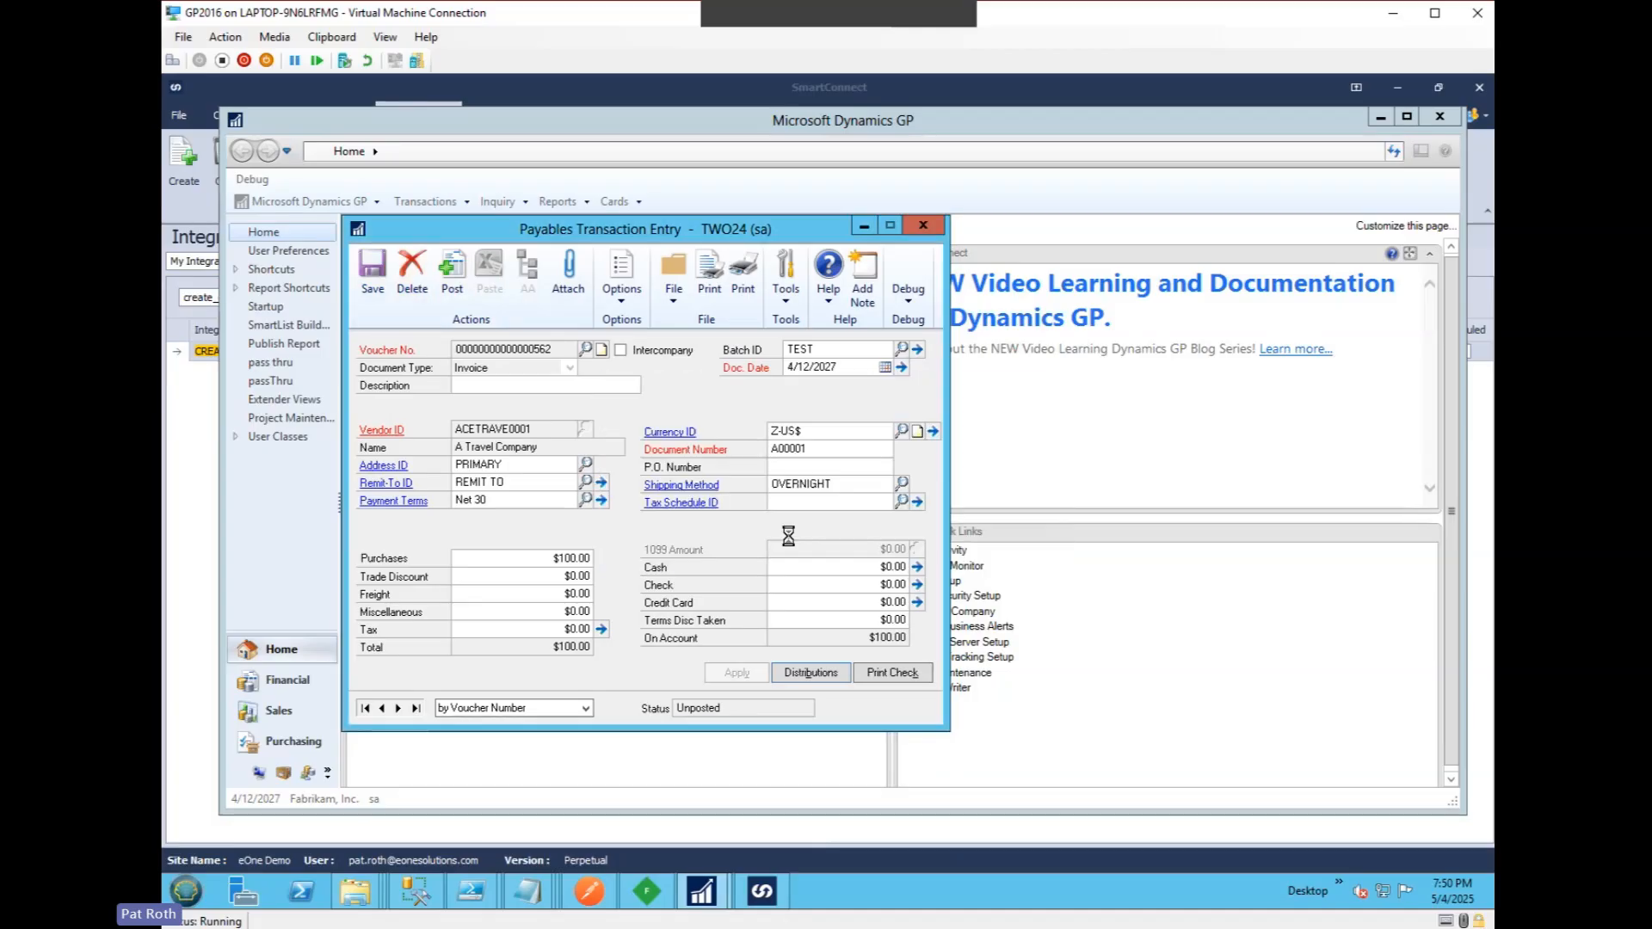
Switch back to SmartConnect and open the CREATE_DOCUMENT_DISTRIBUTIONS_PM_INVOICES integration's mapping for the Create payables transaction node.
{"action": "left_click", "coordinate": [771, 900]}
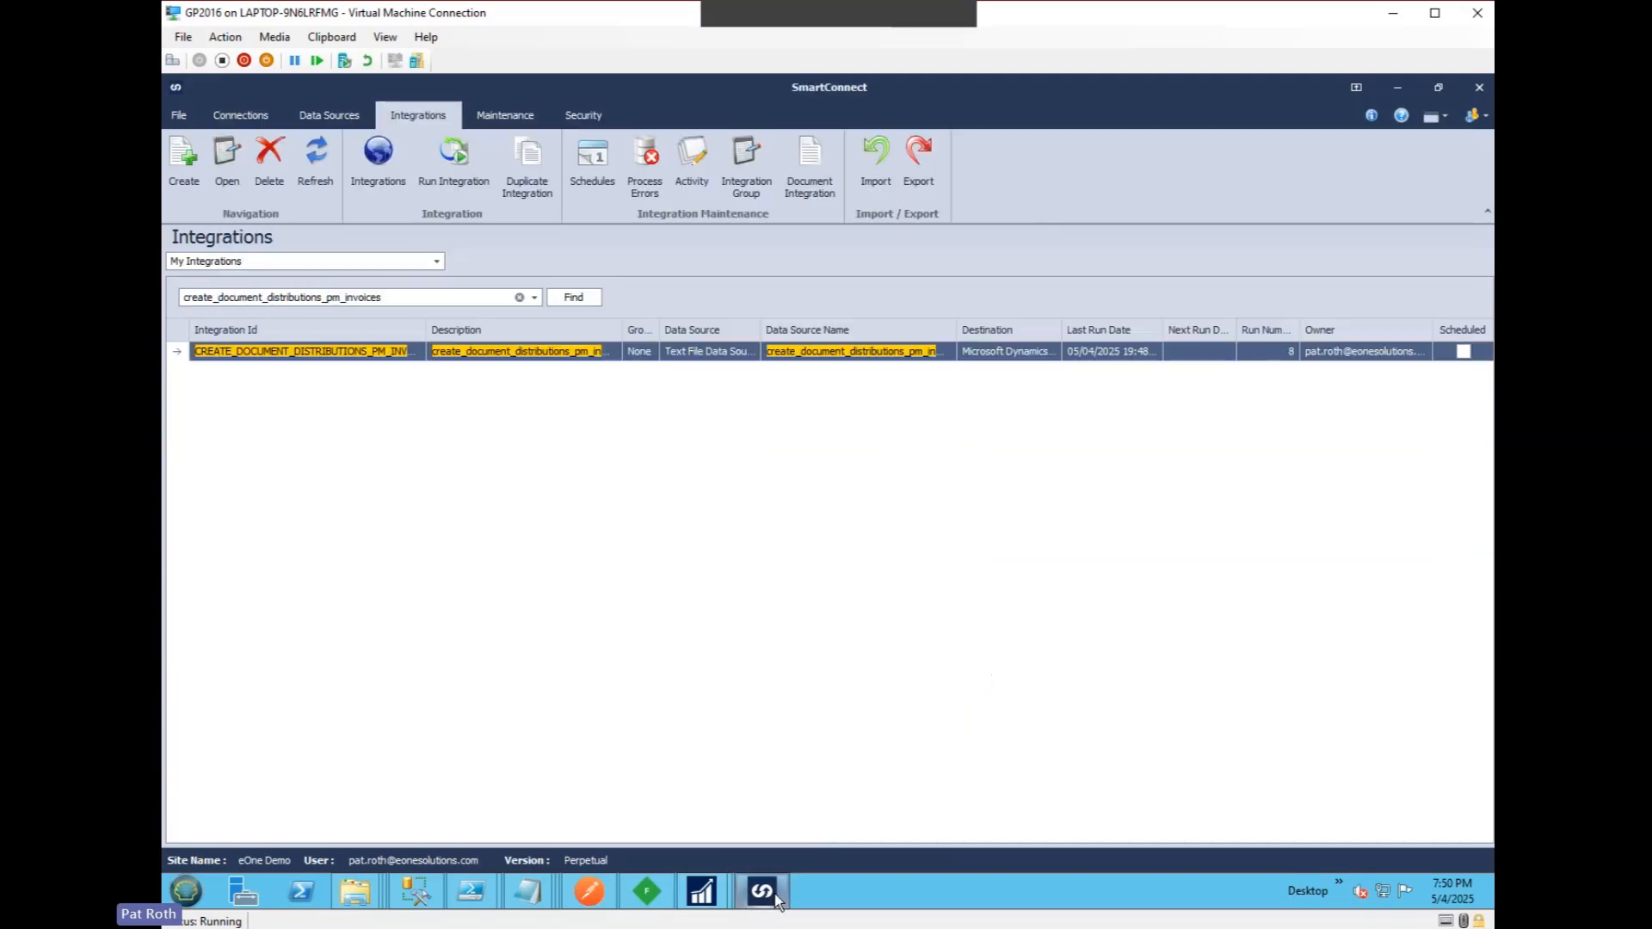
{"action": "left_click", "coordinate": [385, 352]}
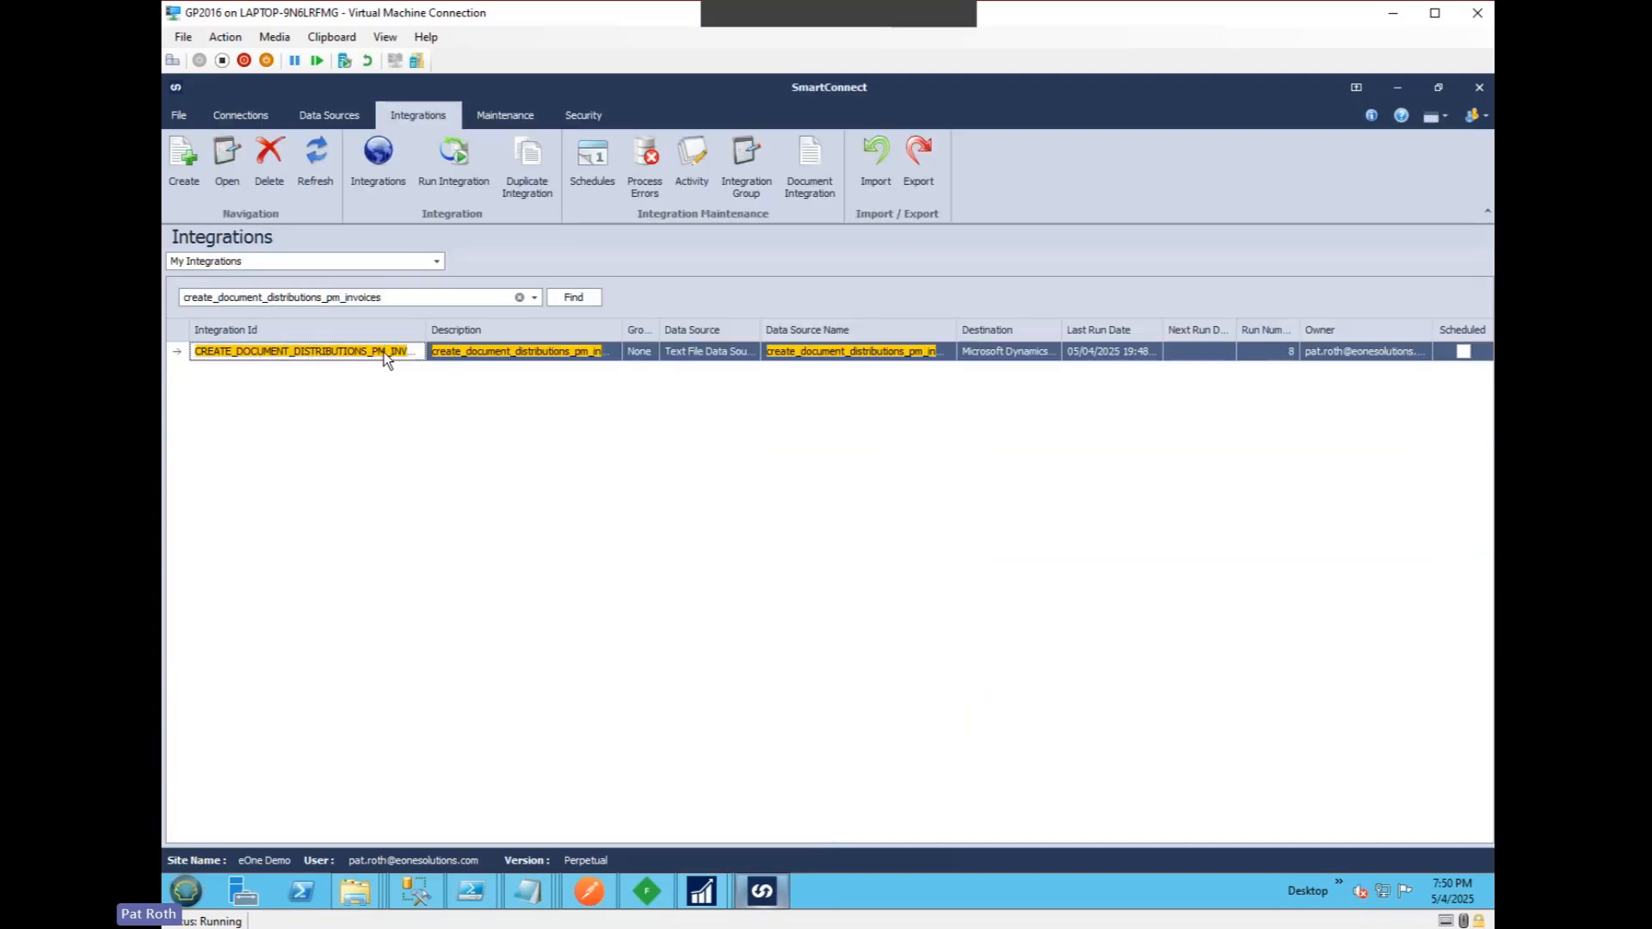
{"action": "double_click", "coordinate": [383, 353]}
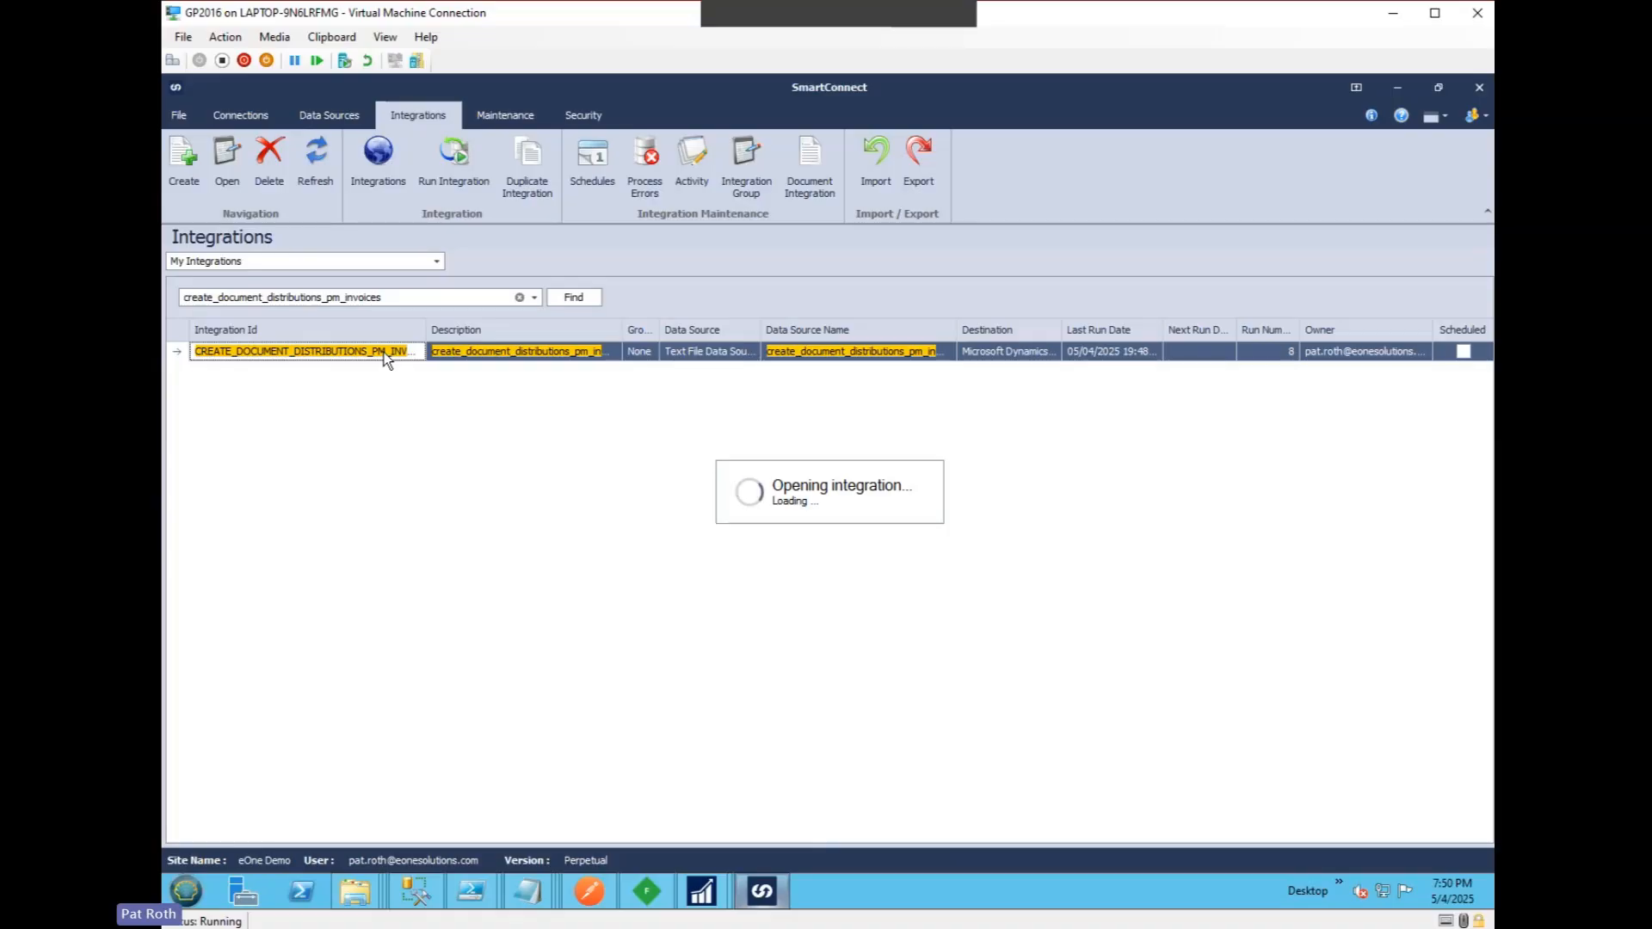
{"action": "left_click_drag", "start_coordinate": [1134, 581], "coordinate": [1140, 761]}
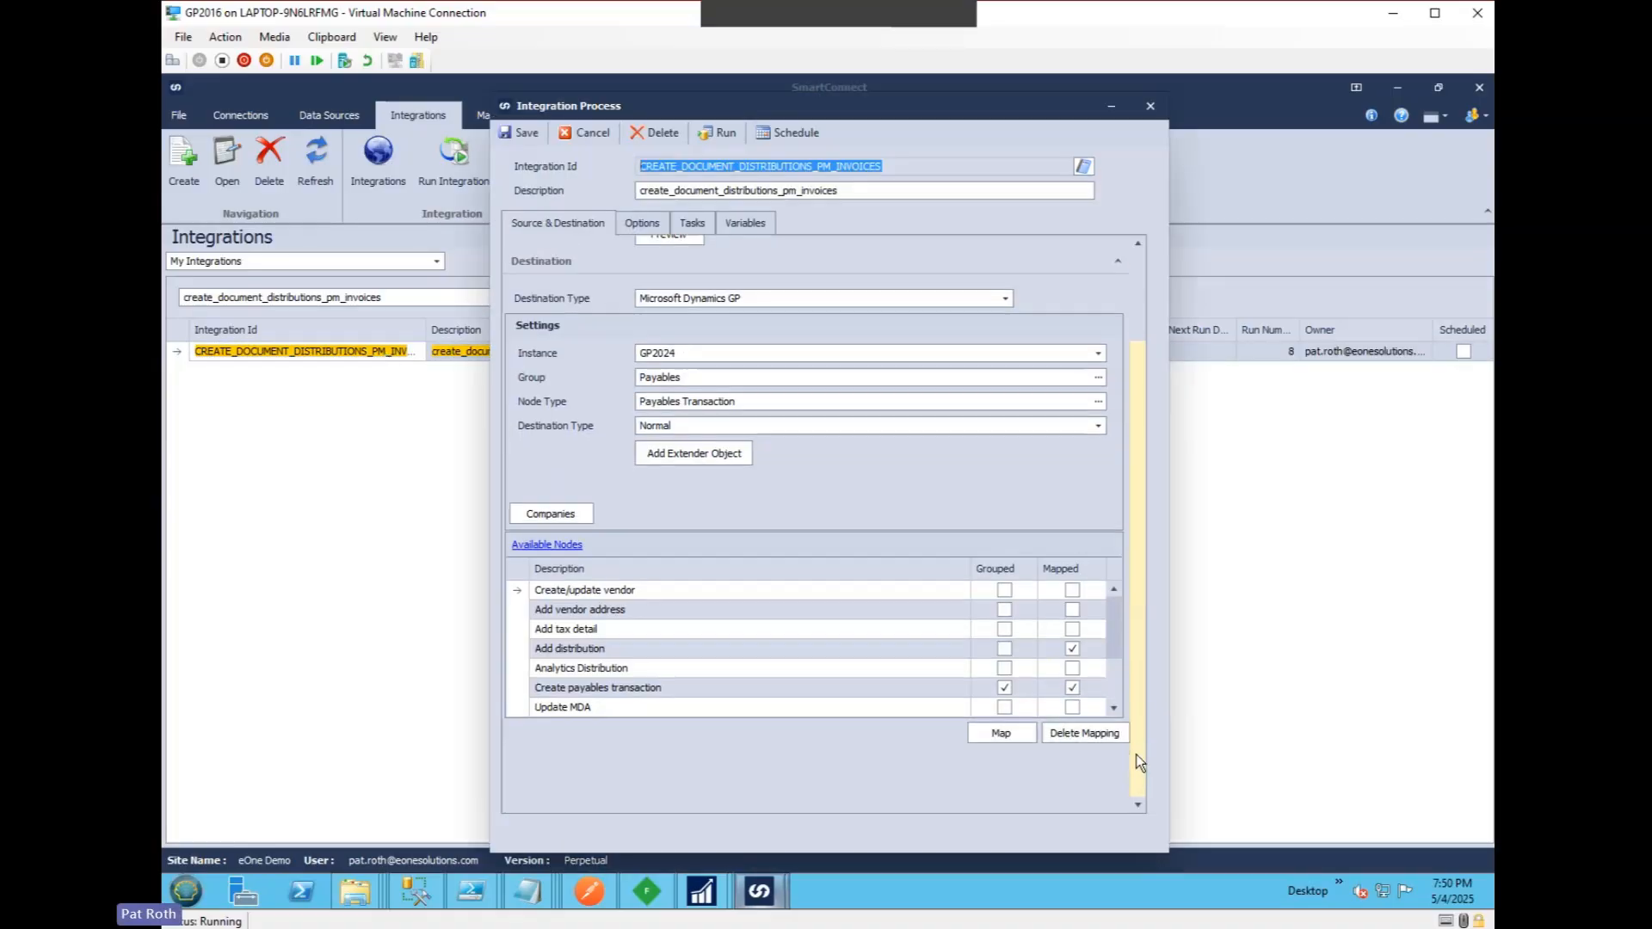
{"action": "double_click", "coordinate": [656, 687]}
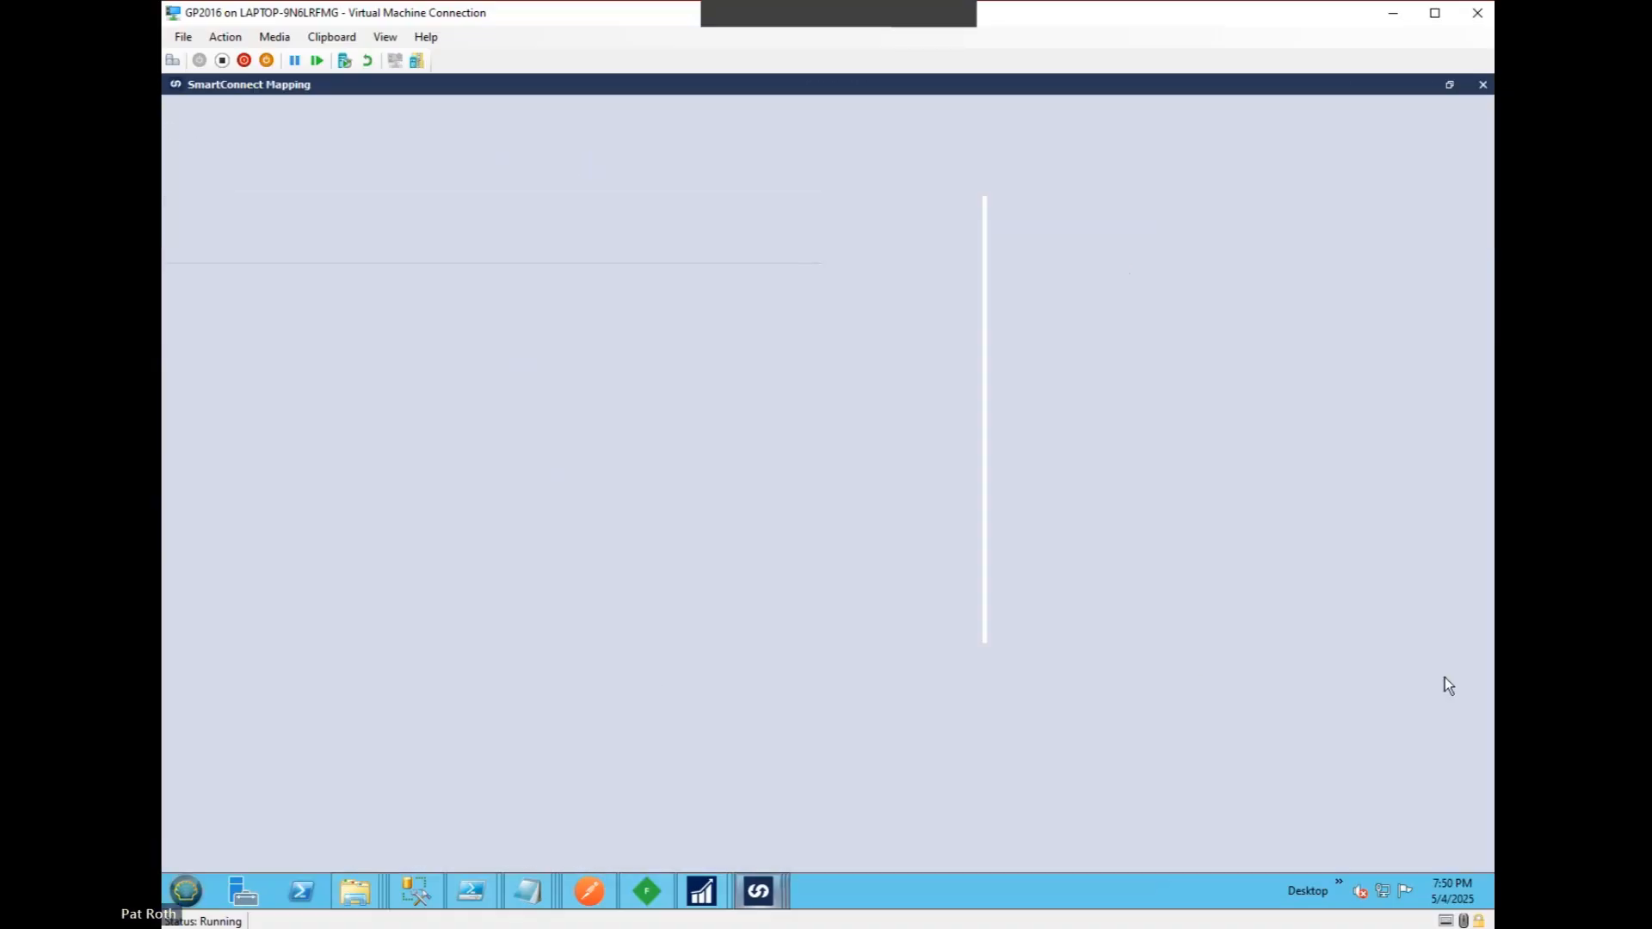
Set the Create distributions local constant to 0 in the destination columns and accept the mapping.
{"action": "left_click", "coordinate": [1487, 757]}
{"action": "left_click_drag", "start_coordinate": [1486, 705], "coordinate": [1479, 871]}
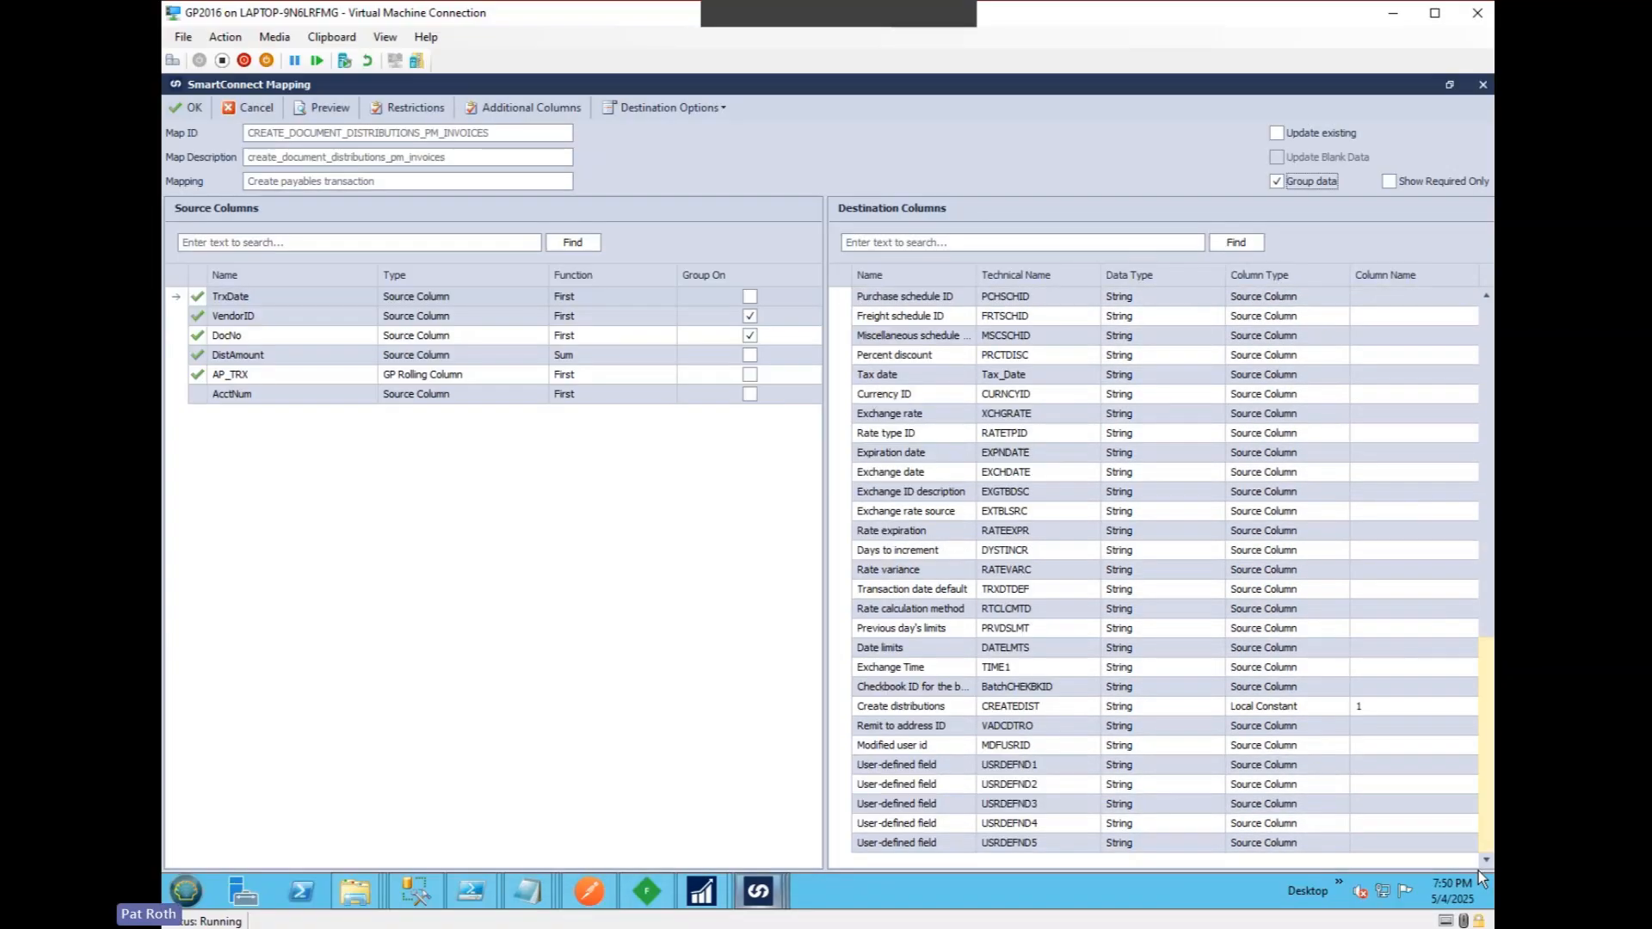
{"action": "left_click", "coordinate": [1373, 707]}
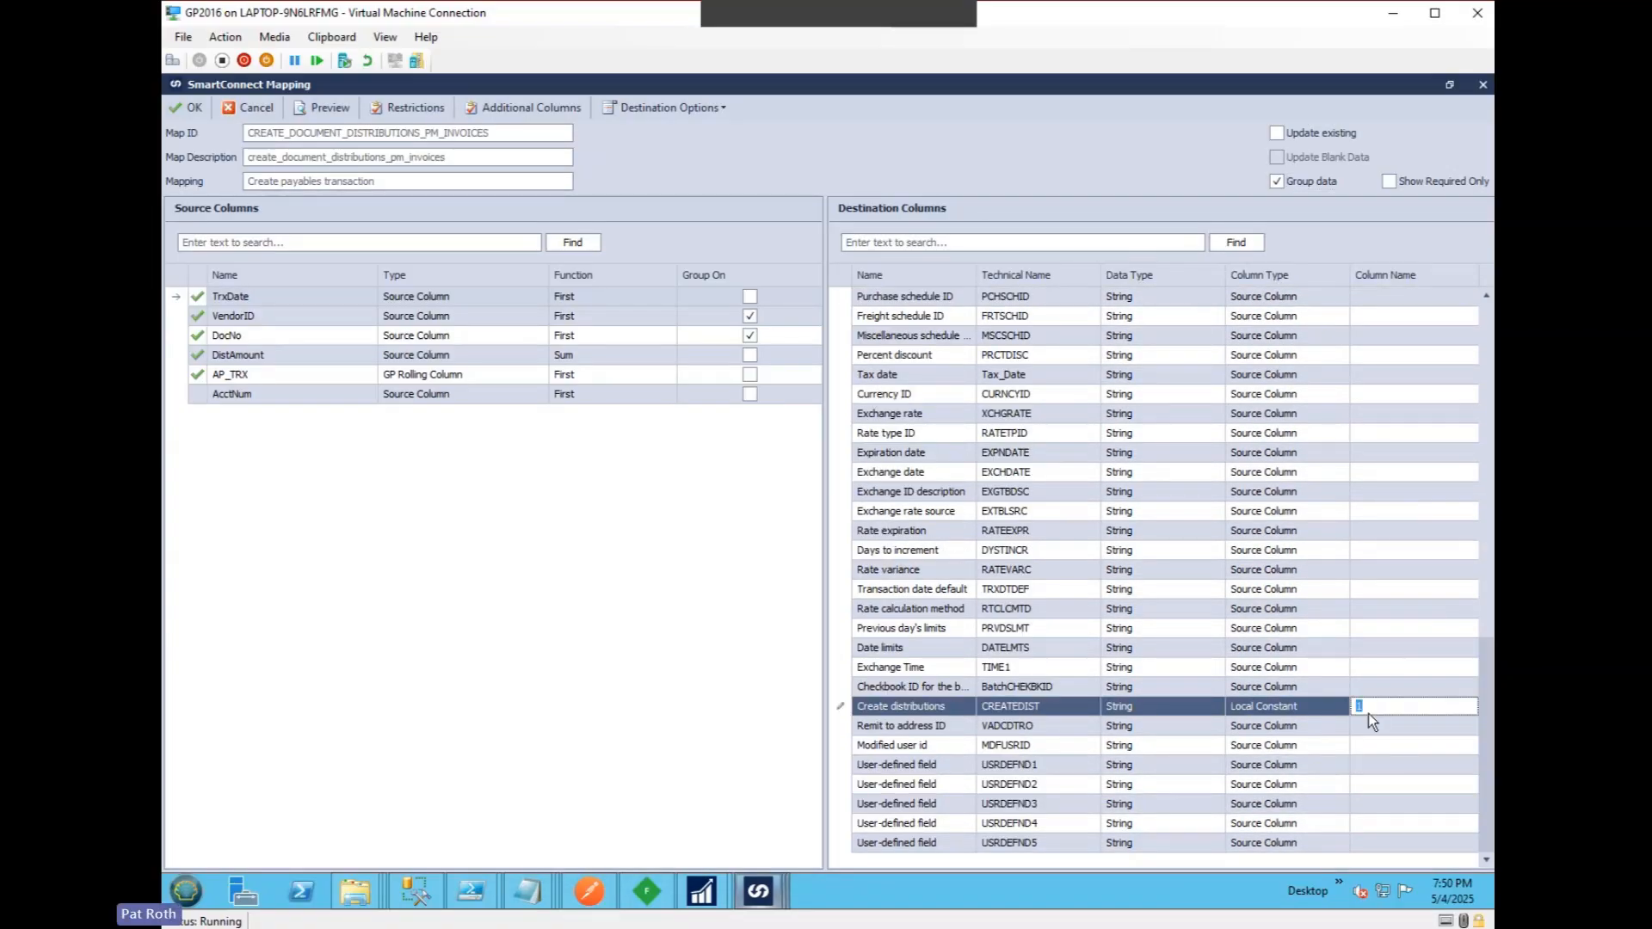
{"action": "type", "text": "0"}
{"action": "key", "text": "Down"}
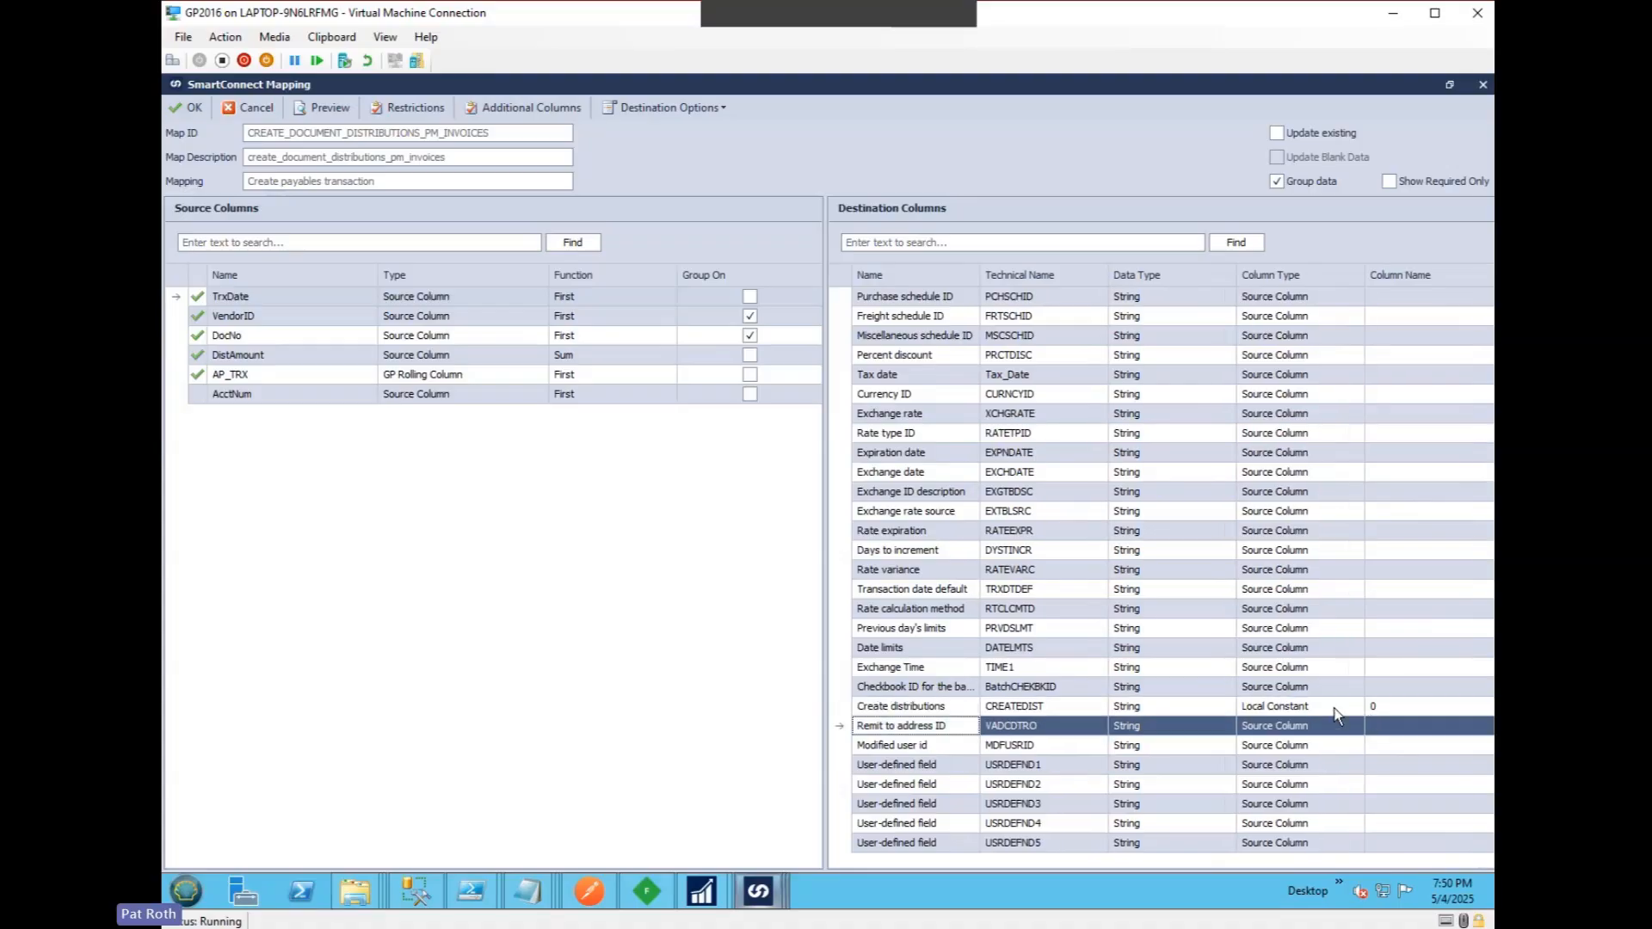
{"action": "left_click", "coordinate": [188, 106]}
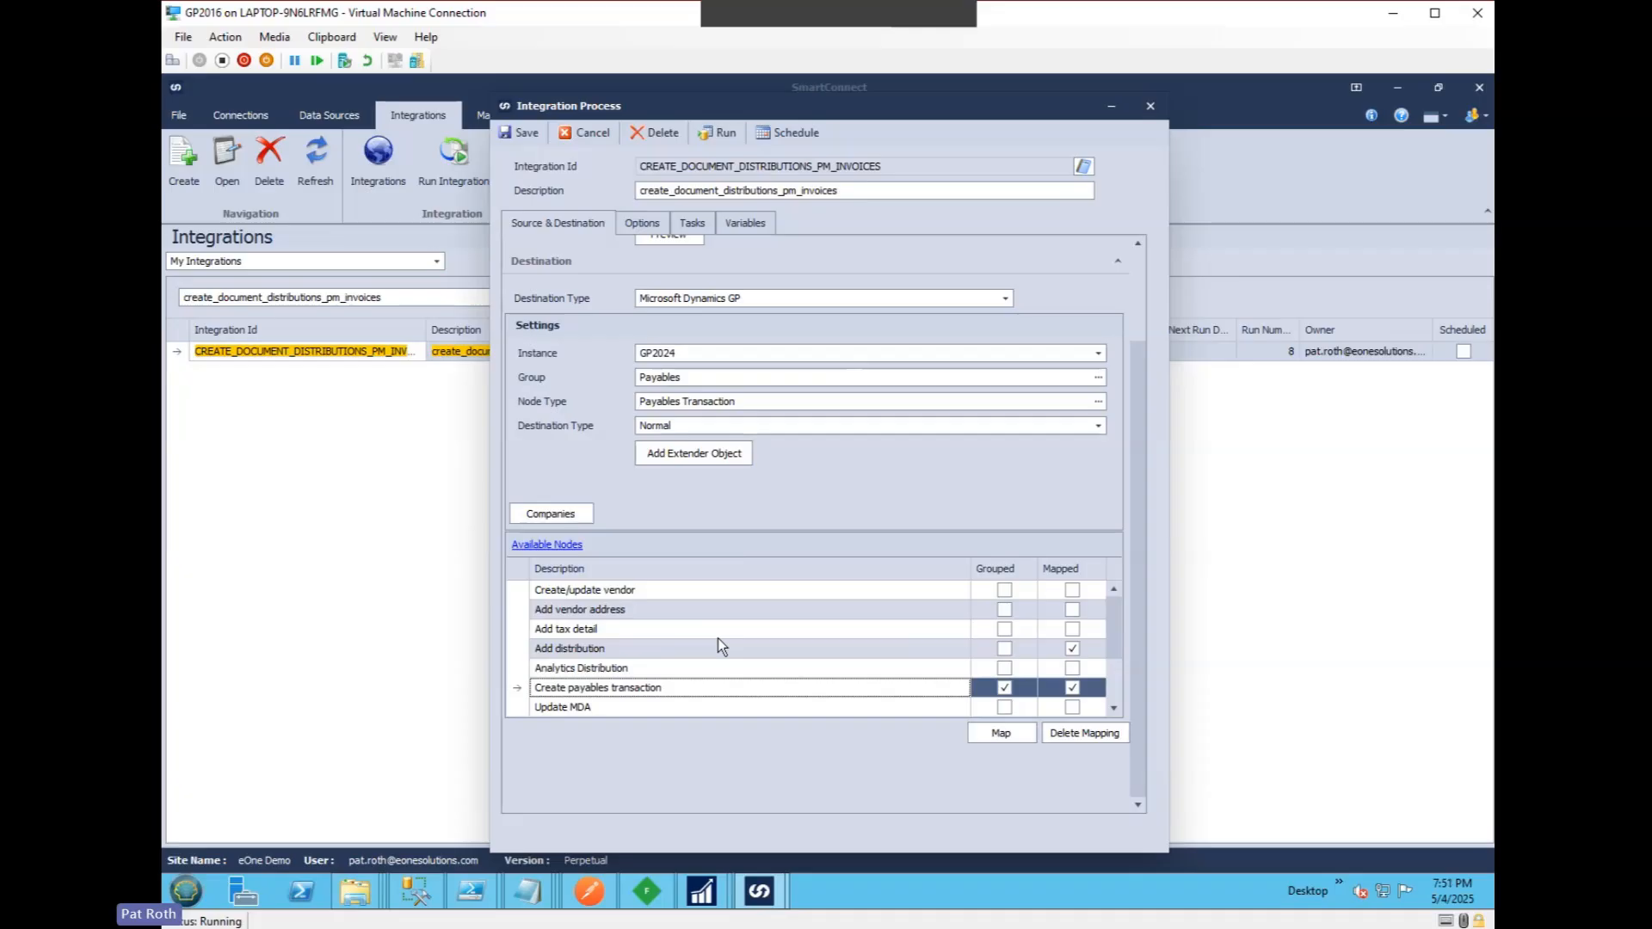
Review the Add distribution and Create payables transaction nodes in the available nodes, and save the integration.
{"action": "left_click", "coordinate": [570, 650]}
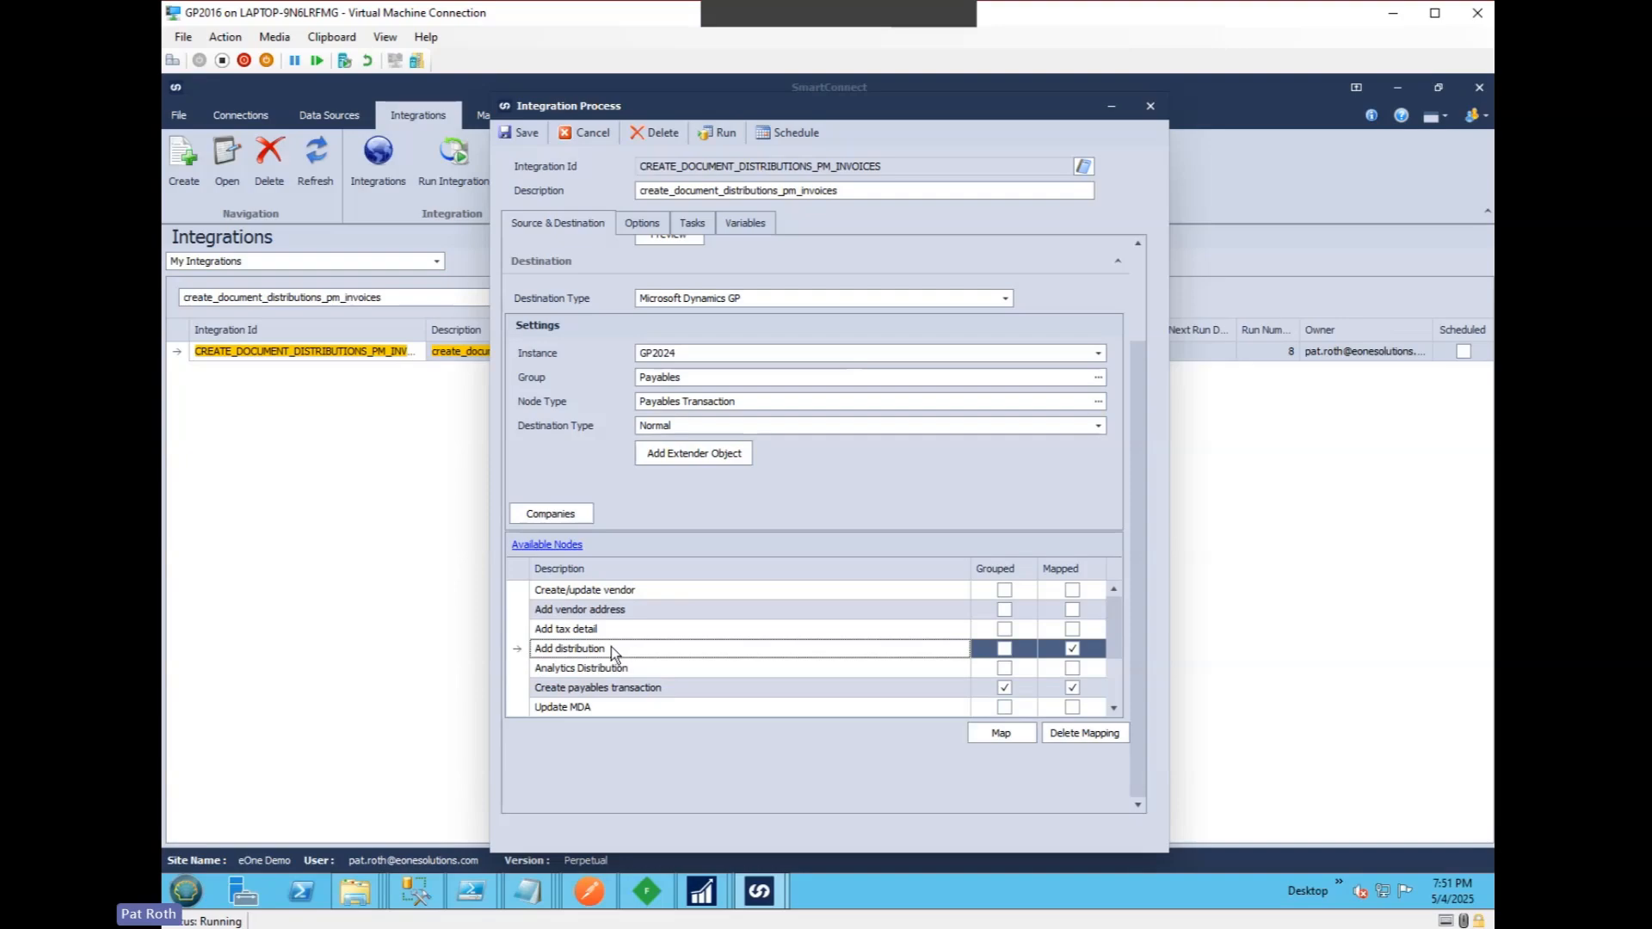
{"action": "left_click", "coordinate": [606, 688]}
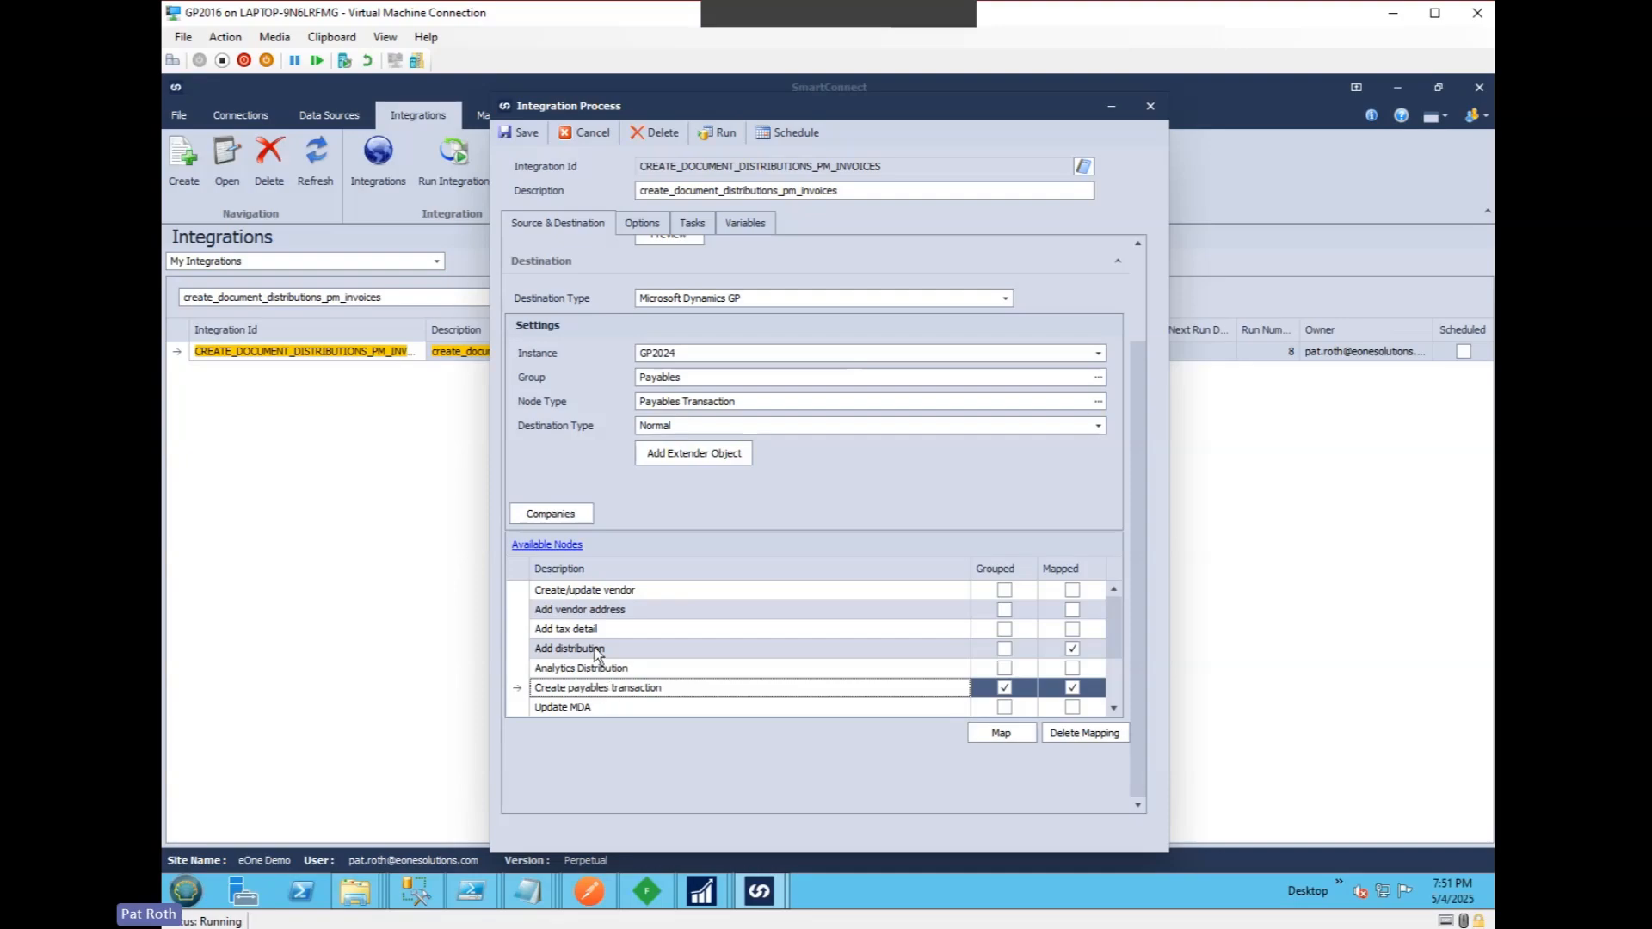
{"action": "left_click", "coordinate": [598, 650]}
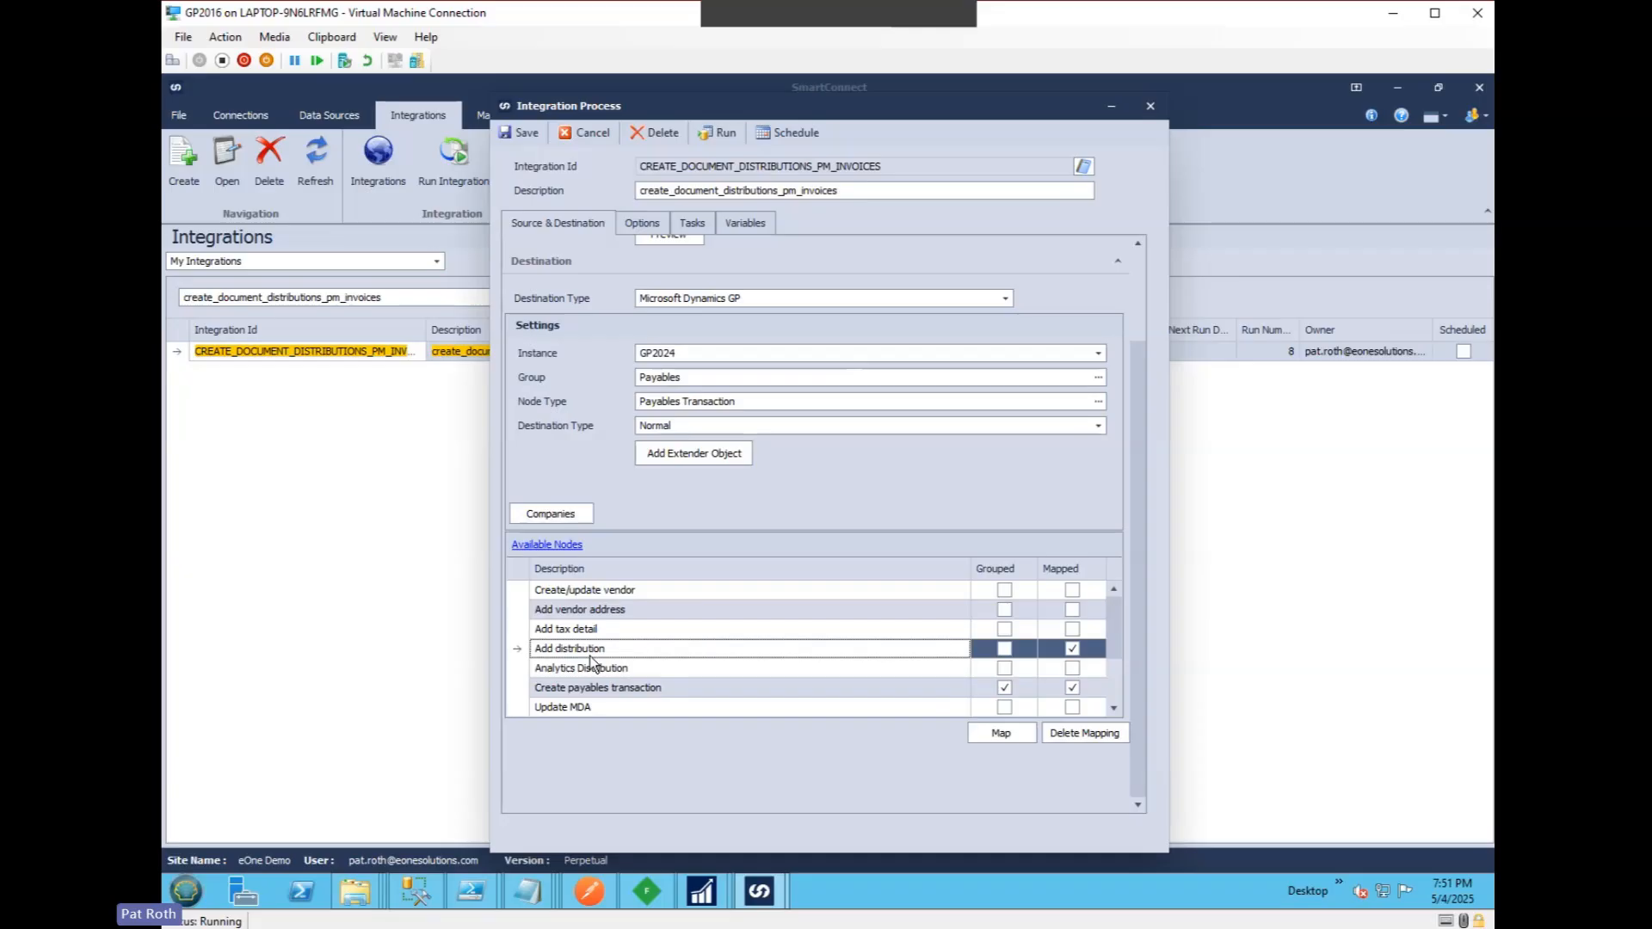
{"action": "left_click", "coordinate": [518, 135]}
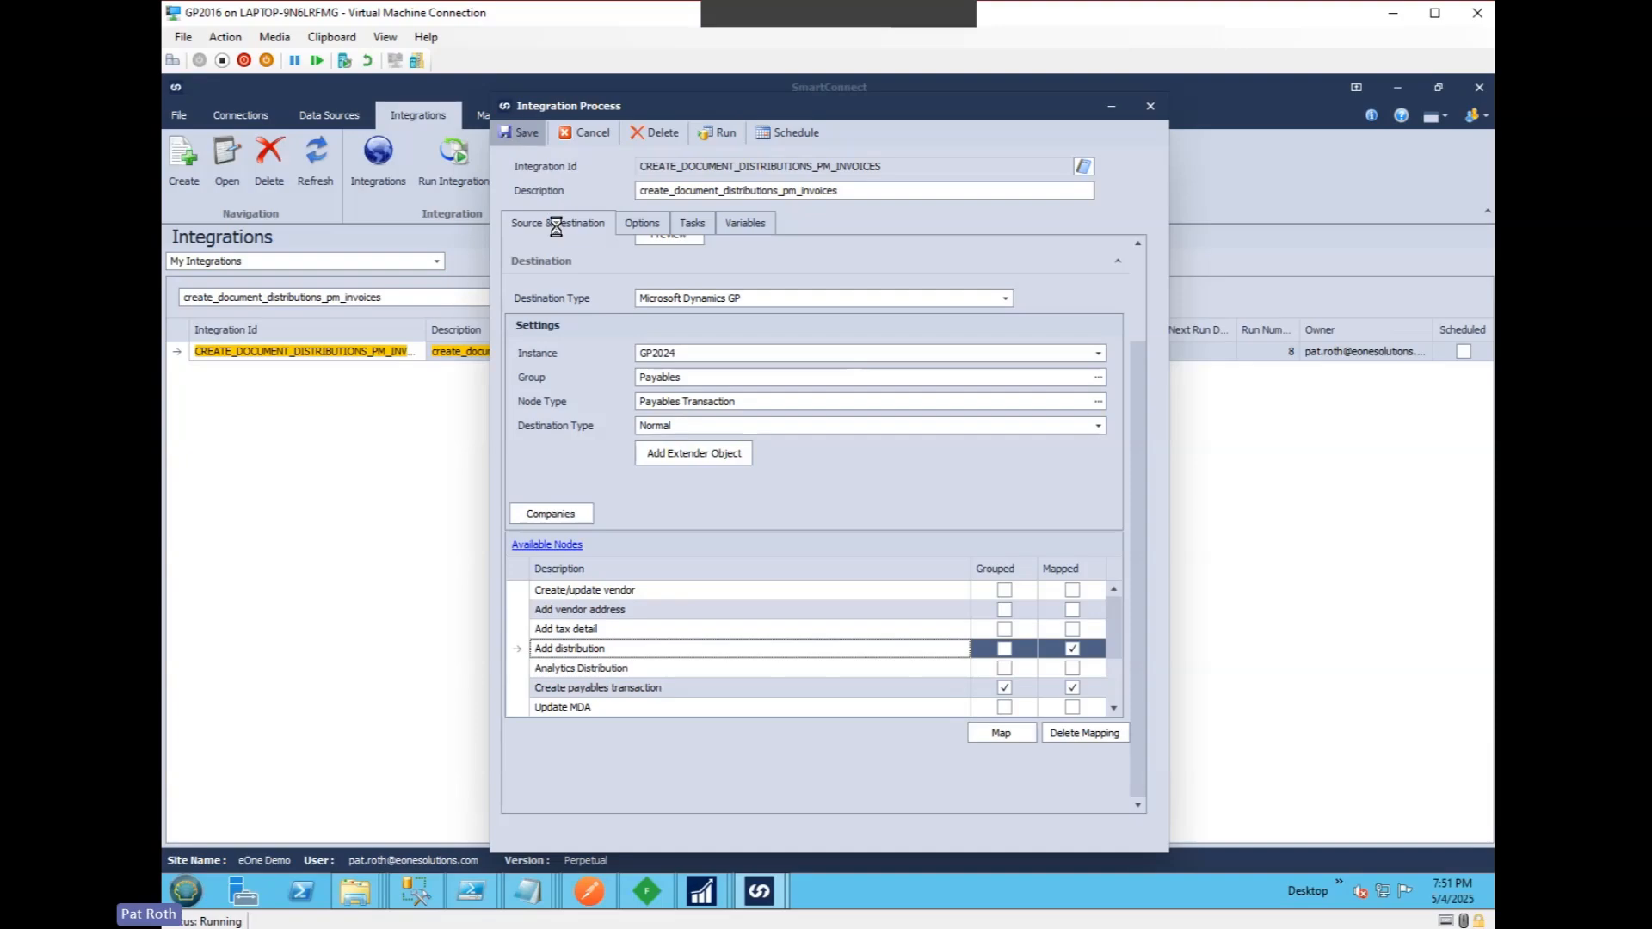
Open Microsoft Dynamics GP Node Maintenance and expand Payables down to the individual nodes of the Payables Transaction type.
{"action": "left_click", "coordinate": [182, 116]}
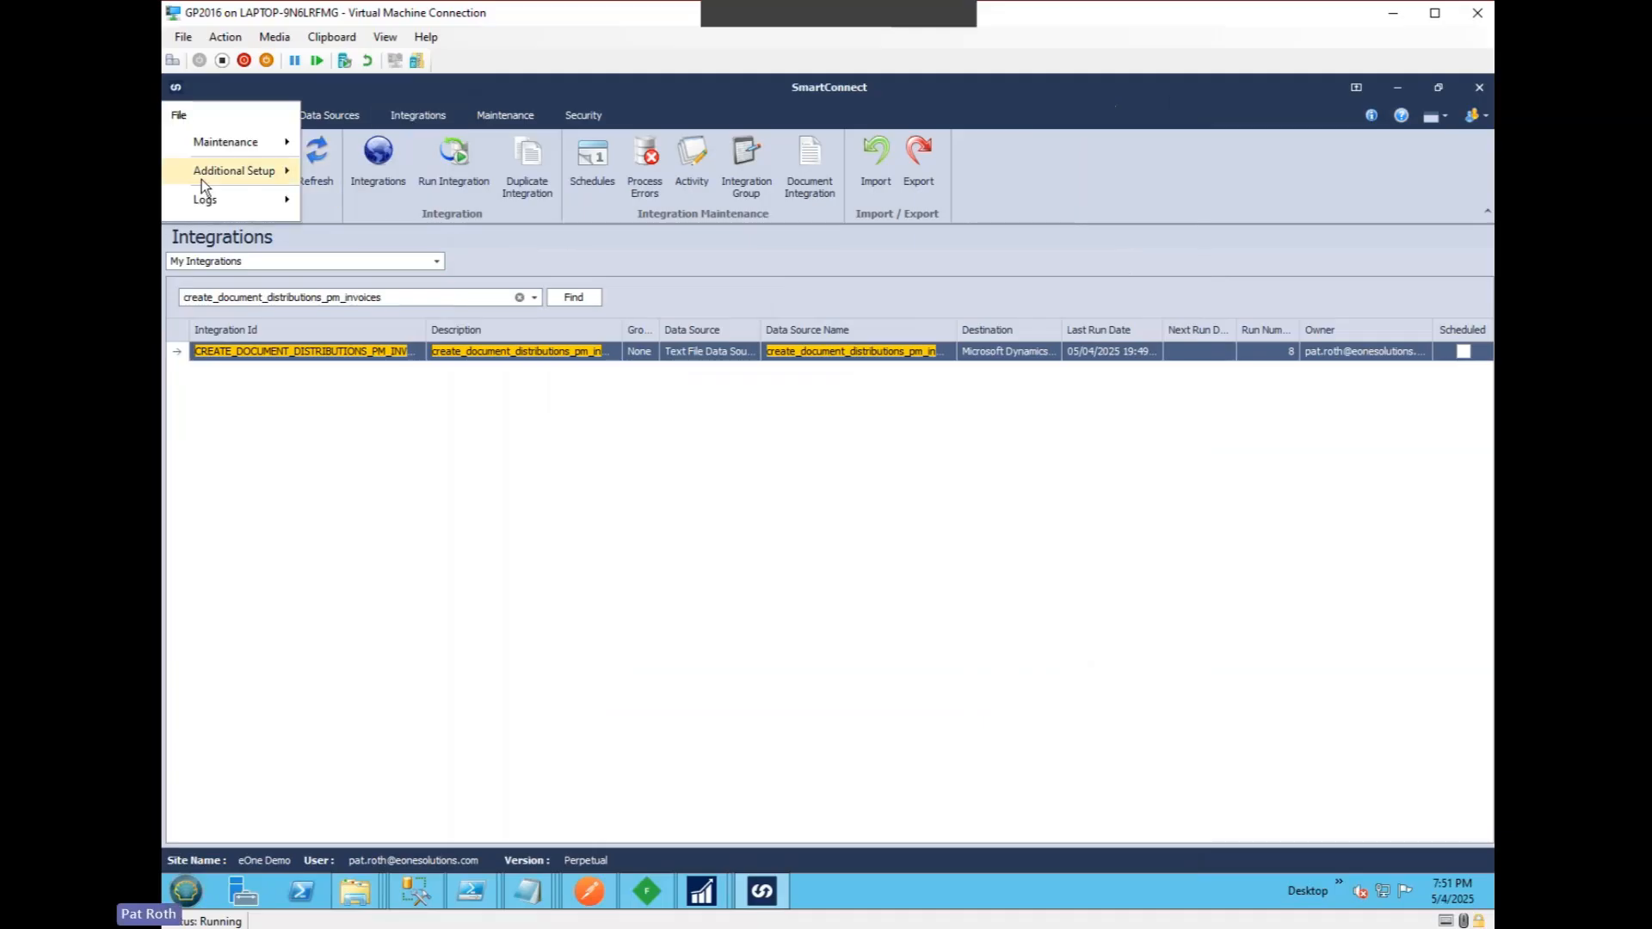
{"action": "mouse_move", "coordinate": [202, 179]}
{"action": "left_click", "coordinate": [368, 217]}
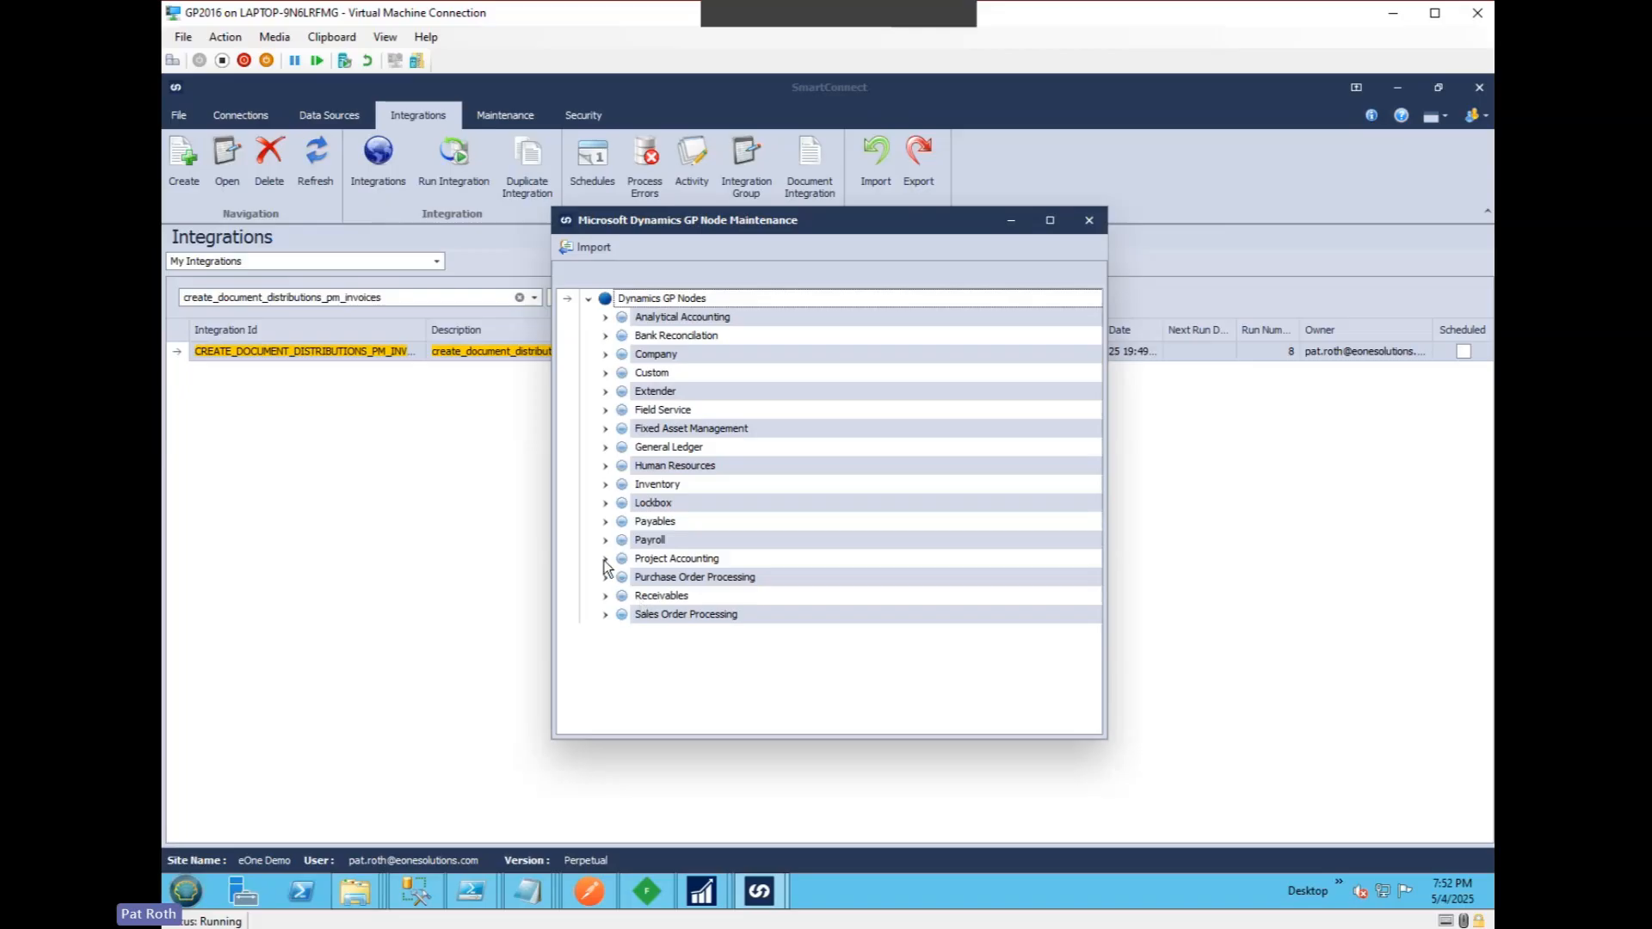
{"action": "left_click", "coordinate": [605, 522]}
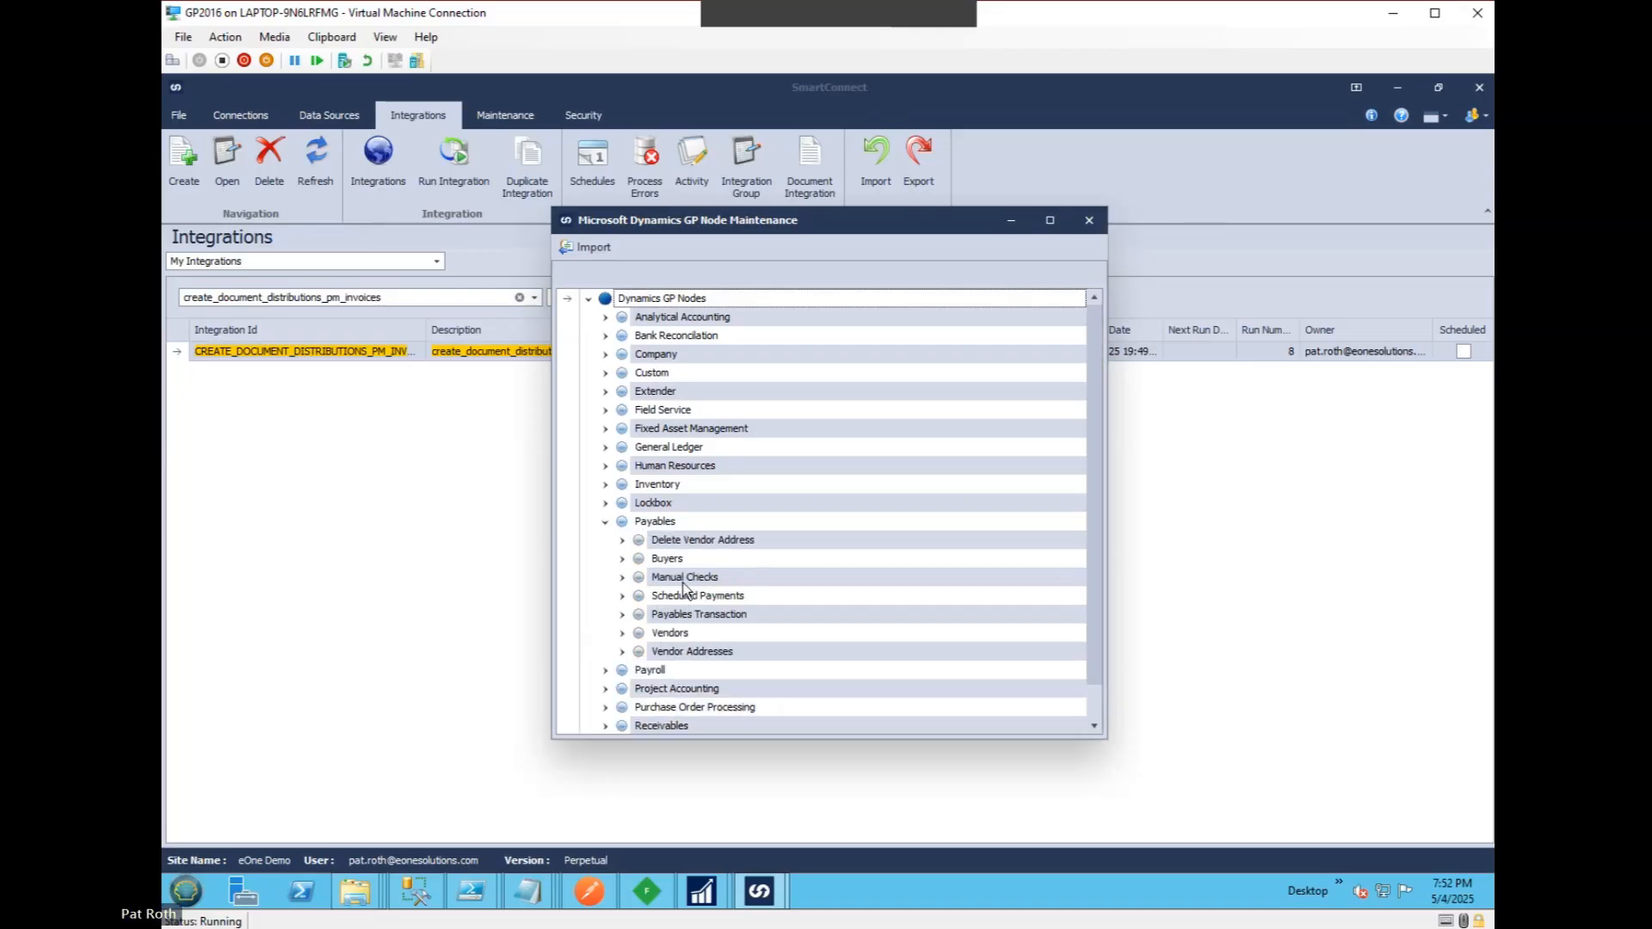
{"action": "left_click", "coordinate": [622, 614]}
{"action": "scroll", "coordinate": [816, 587], "scroll_direction": "down", "scroll_amount": 3}
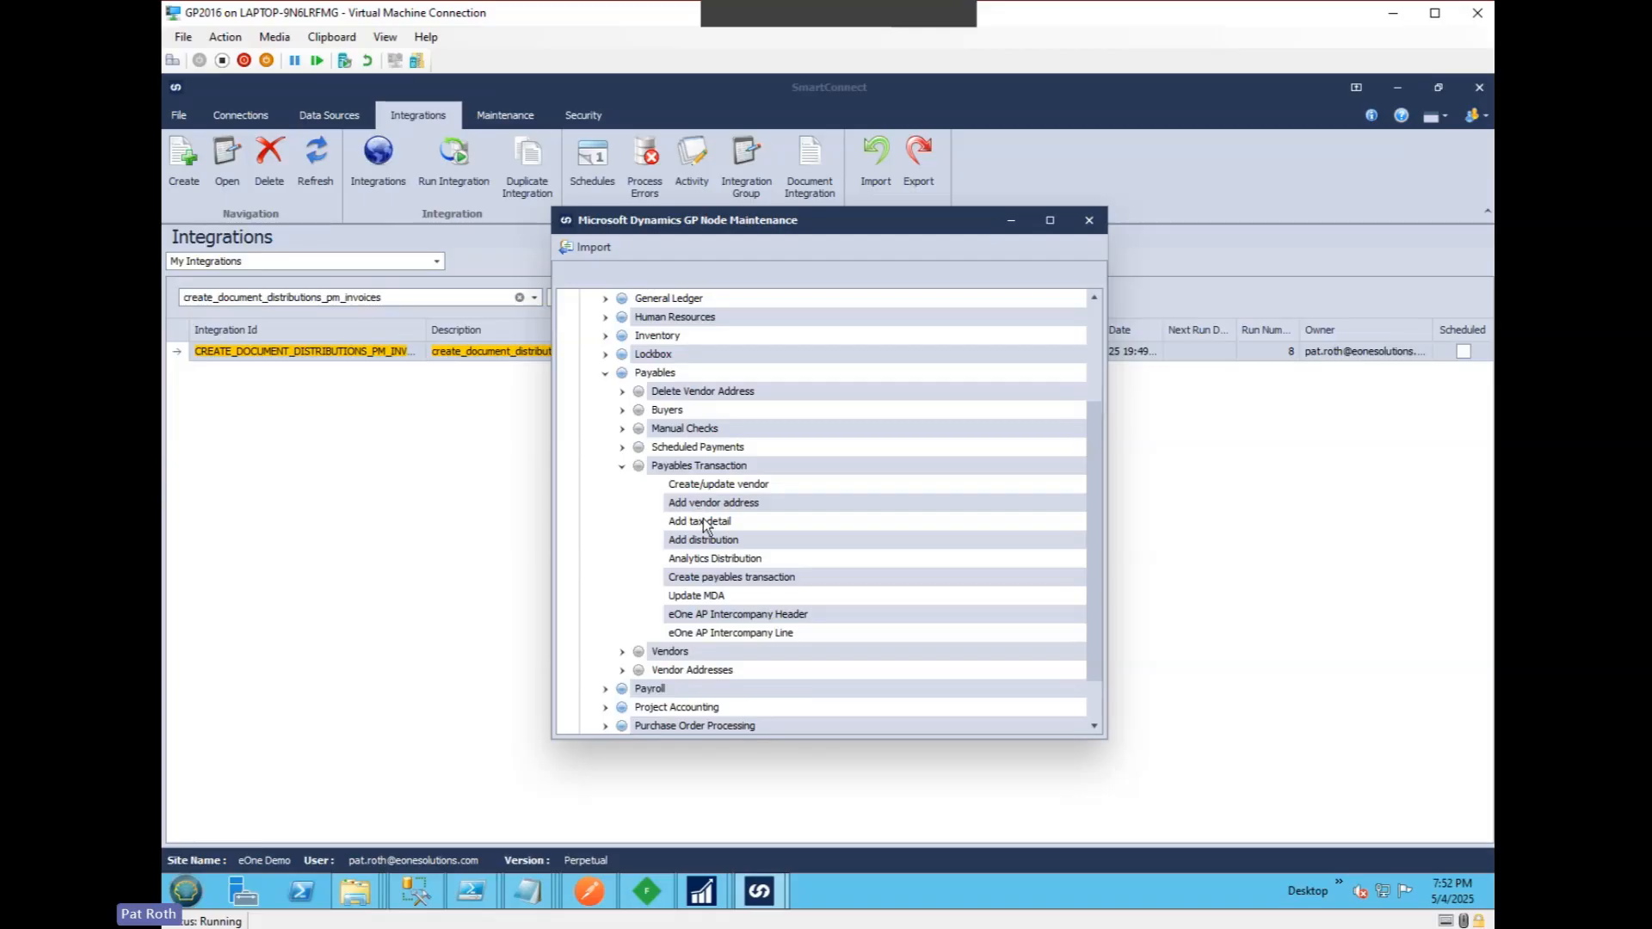
{"action": "left_click", "coordinate": [731, 618]}
{"action": "left_click", "coordinate": [731, 632]}
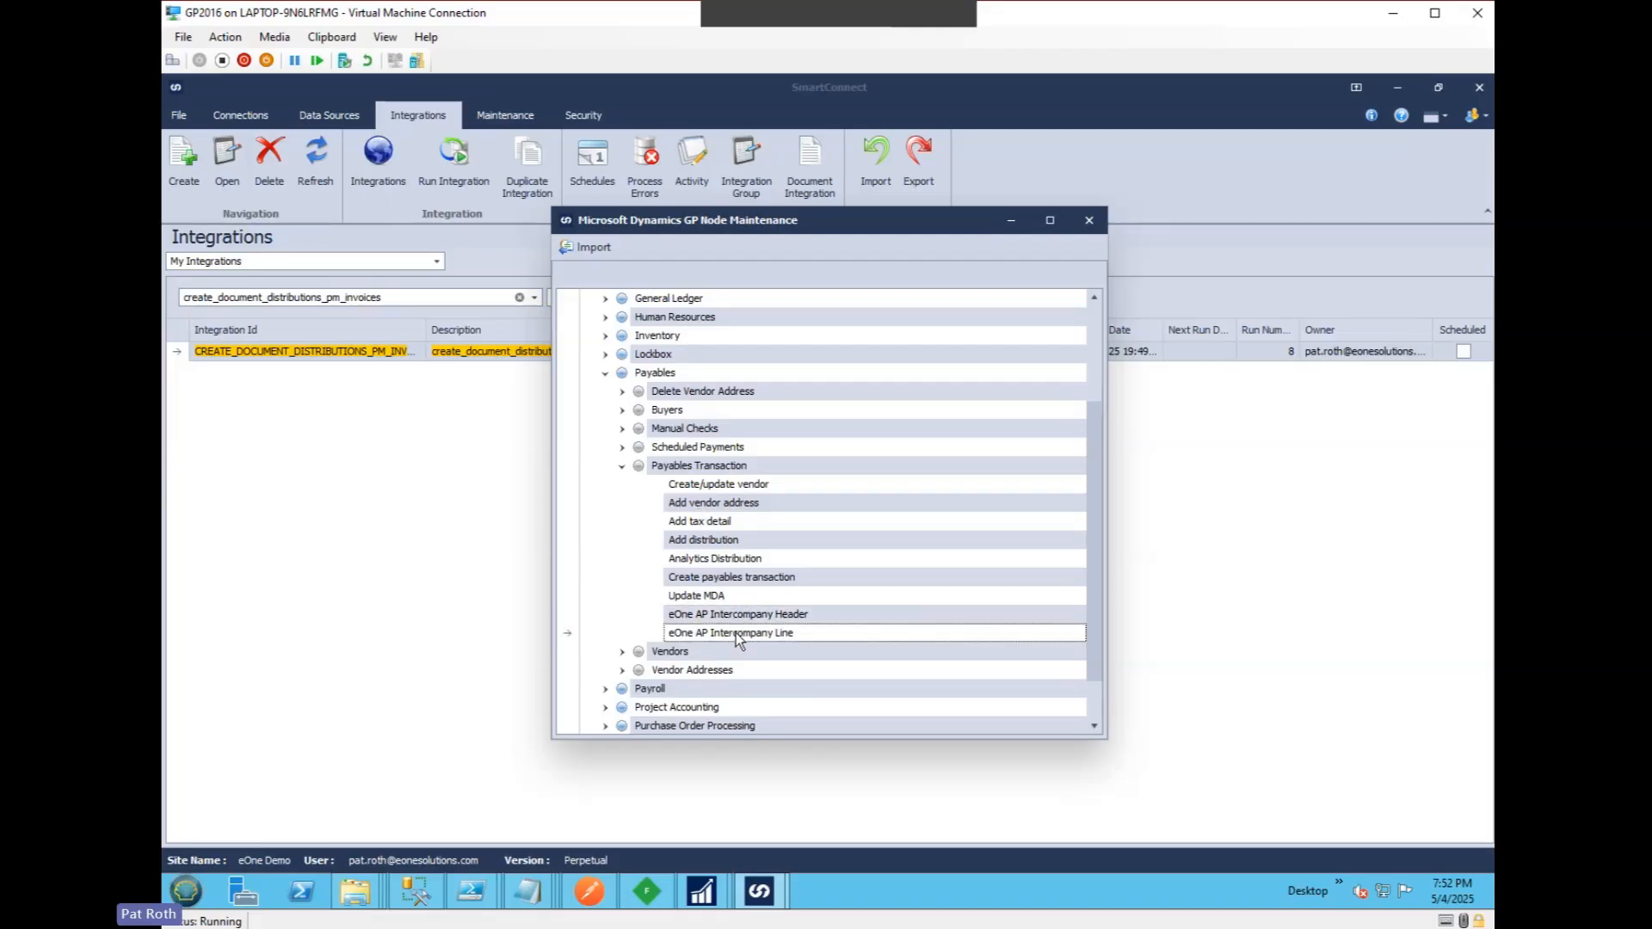
{"action": "left_click", "coordinate": [737, 620]}
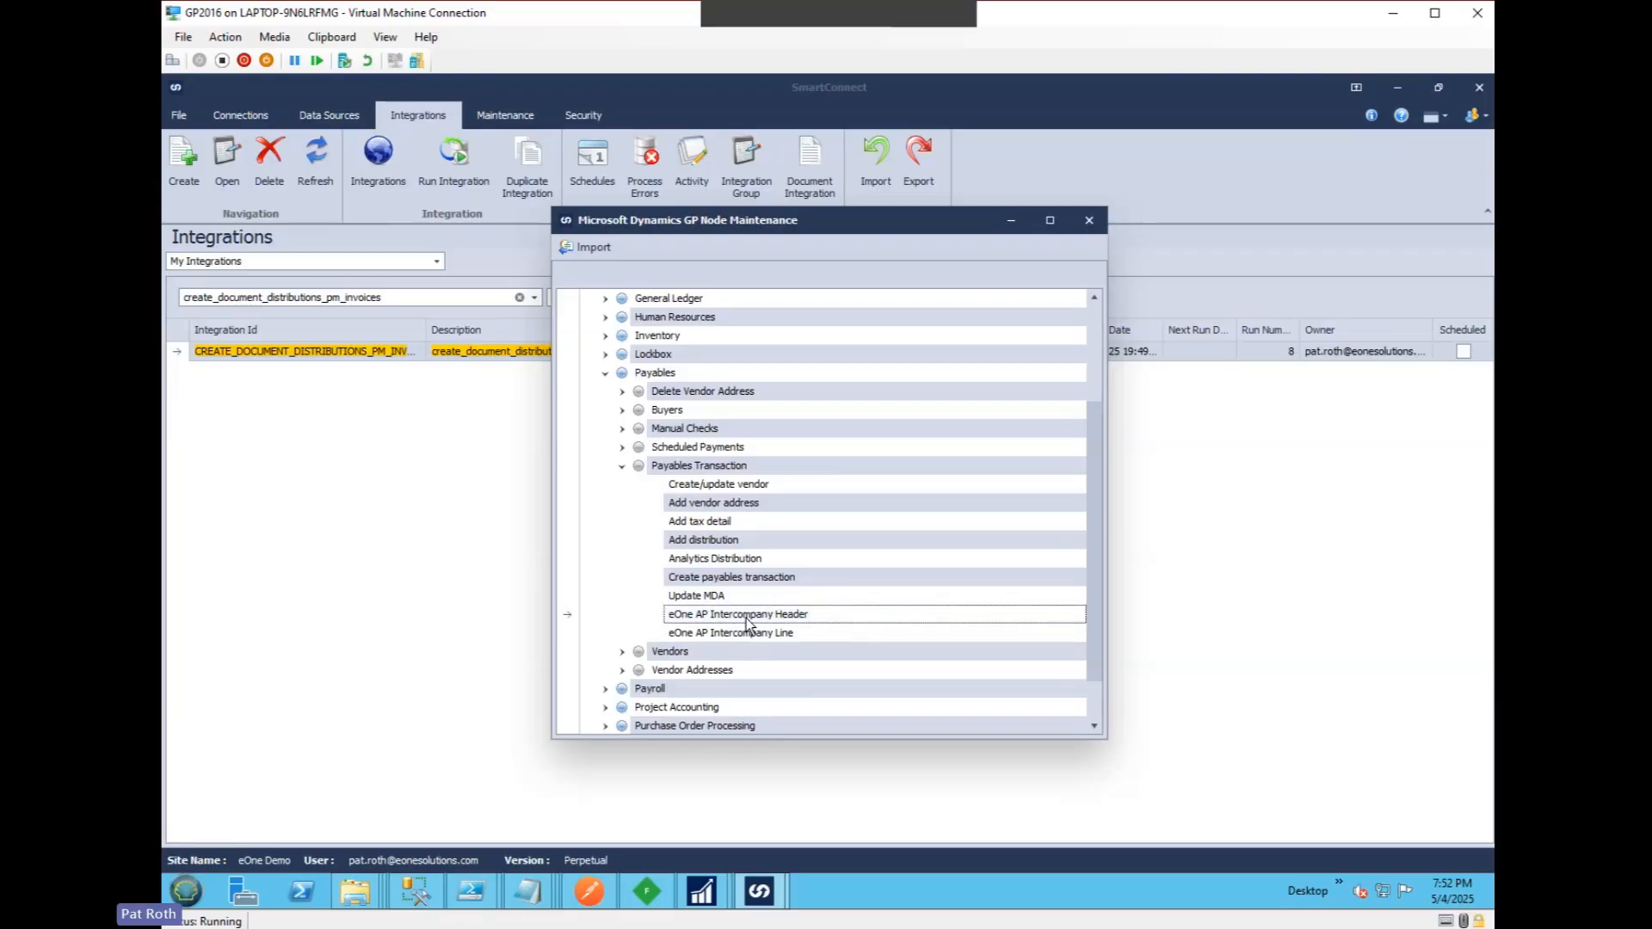
Add the existing taPMDistribution node to the Payables Transaction type and move it directly above Add distribution.
{"action": "right_click", "coordinate": [696, 471]}
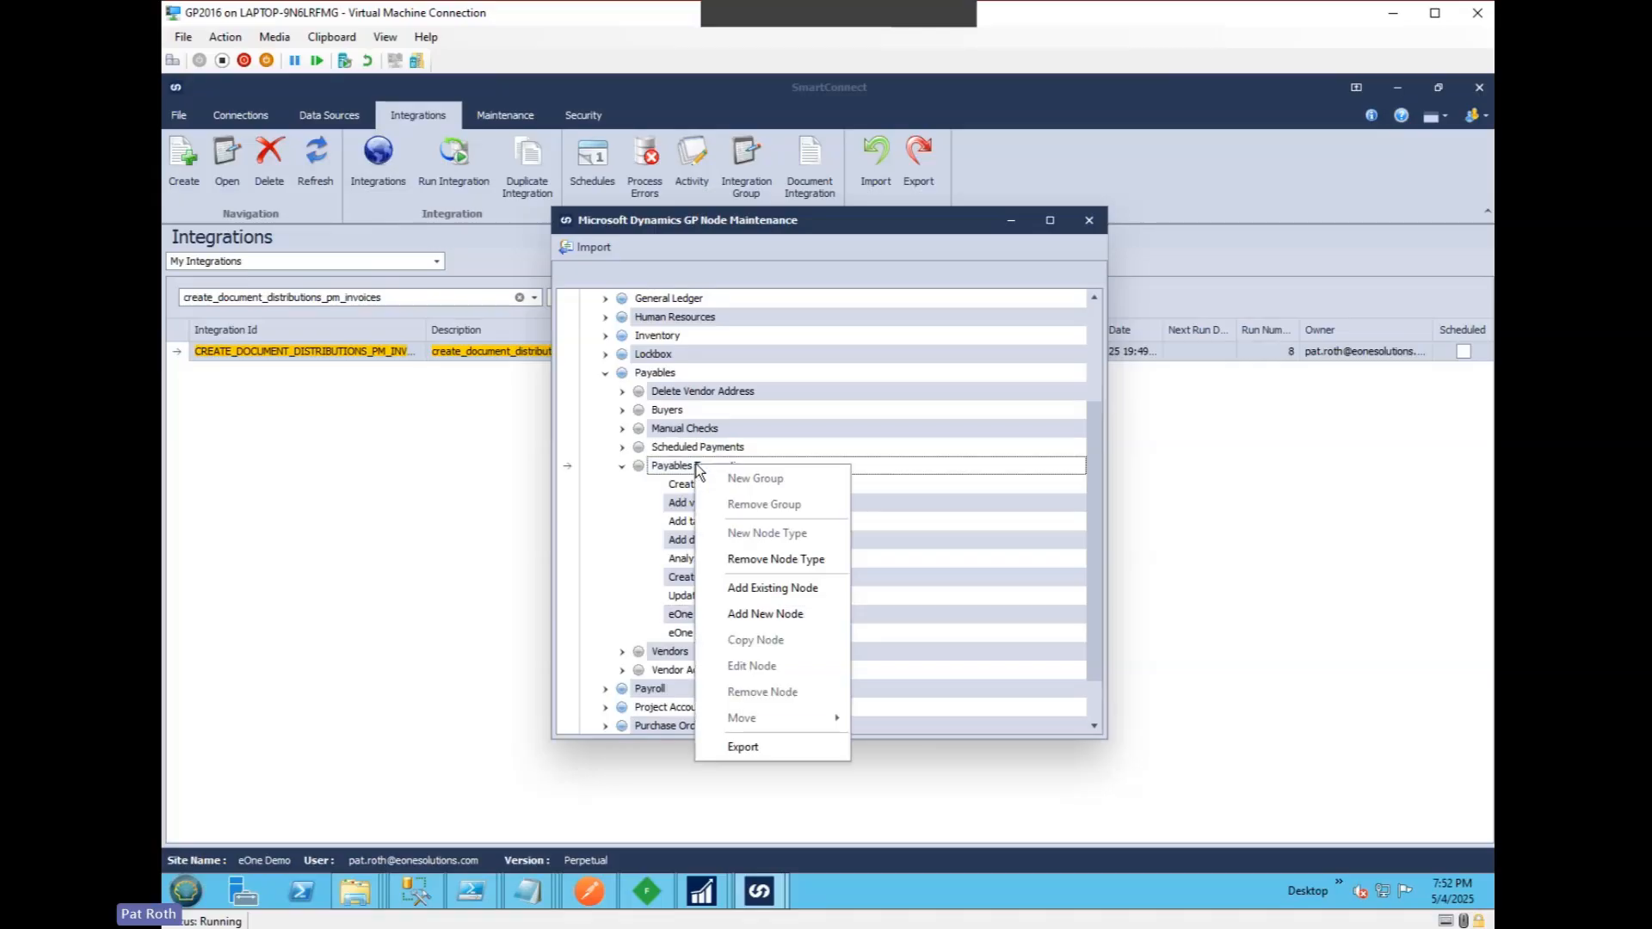
{"action": "left_click", "coordinate": [773, 591]}
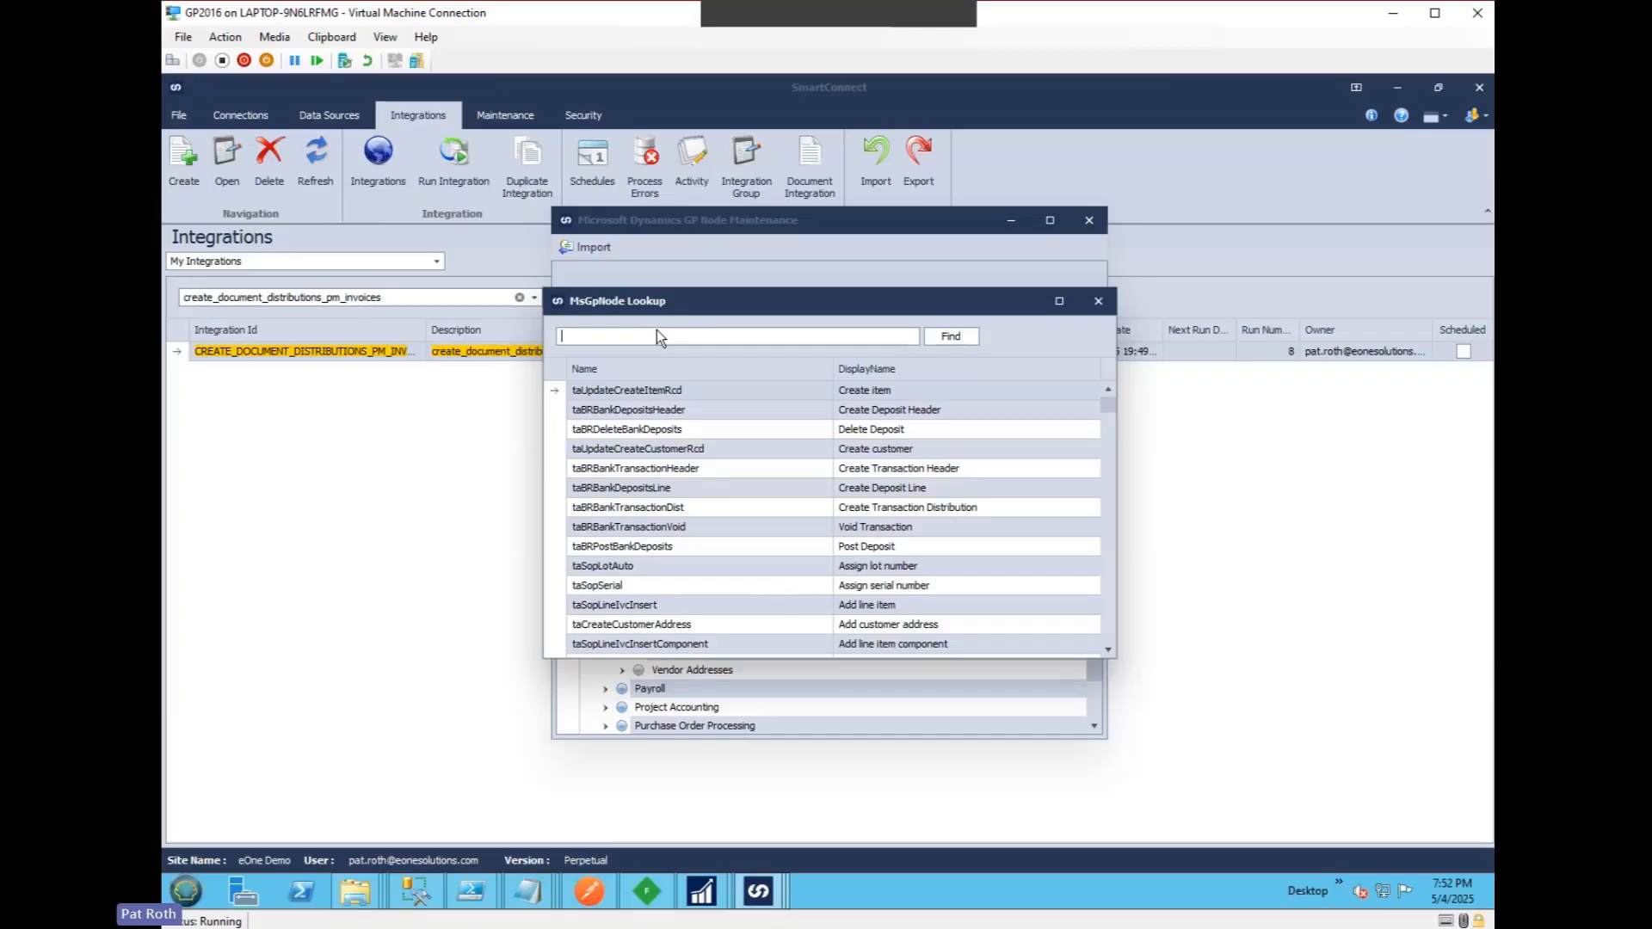
{"action": "type", "text": "tapmdist"}
{"action": "key", "text": "Return"}
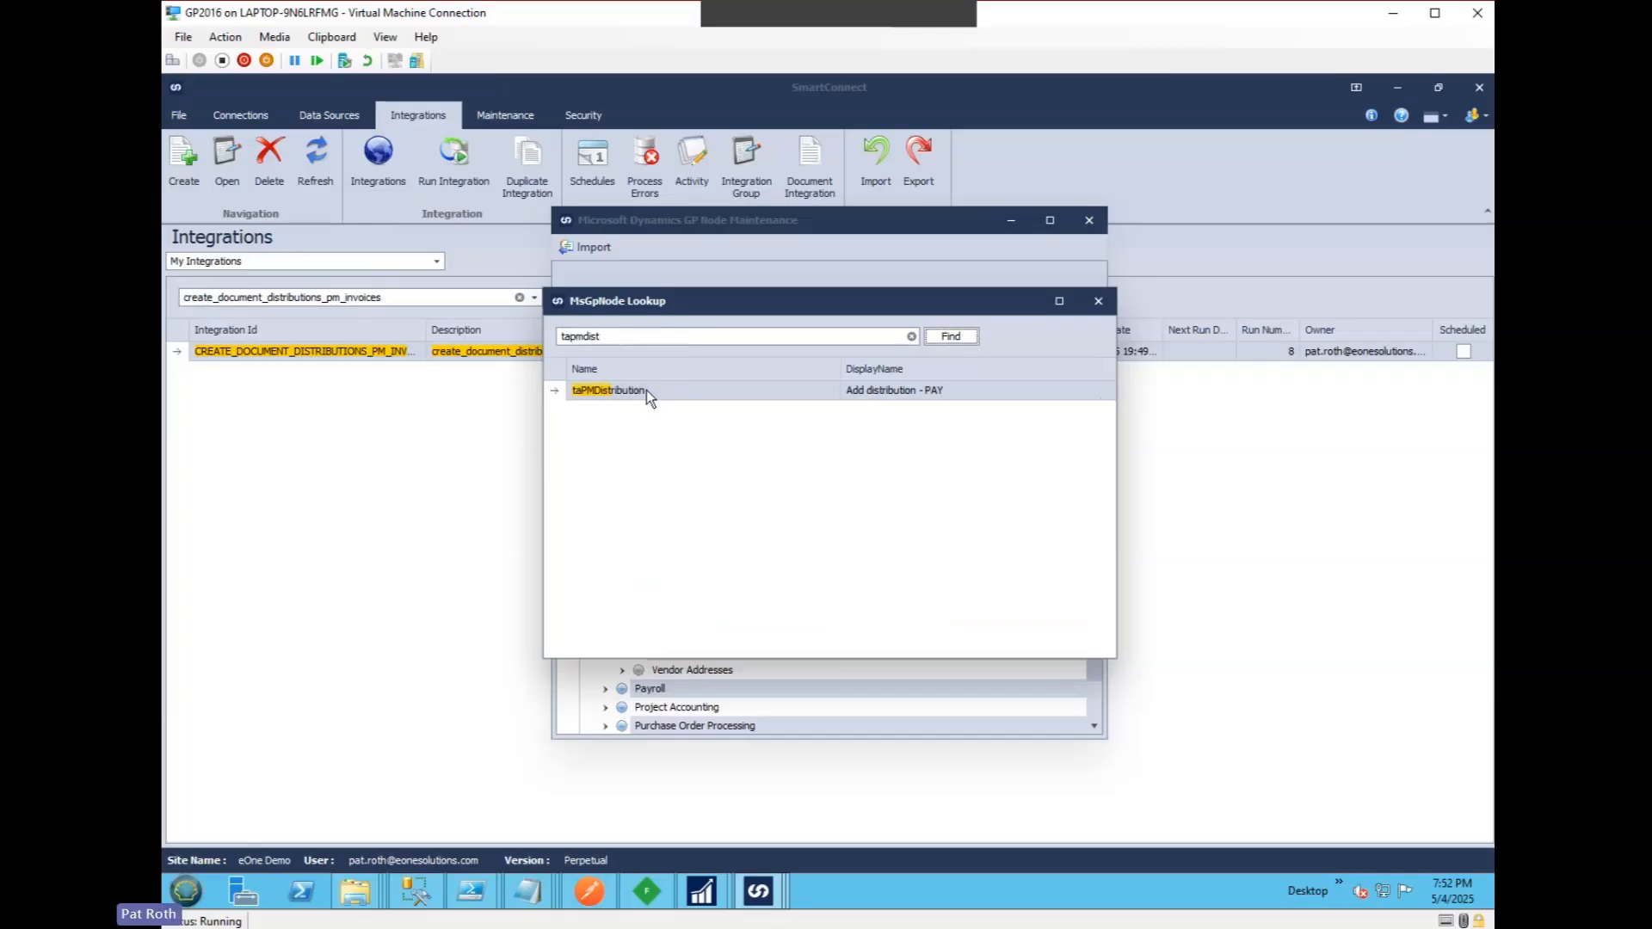
{"action": "double_click", "coordinate": [647, 389]}
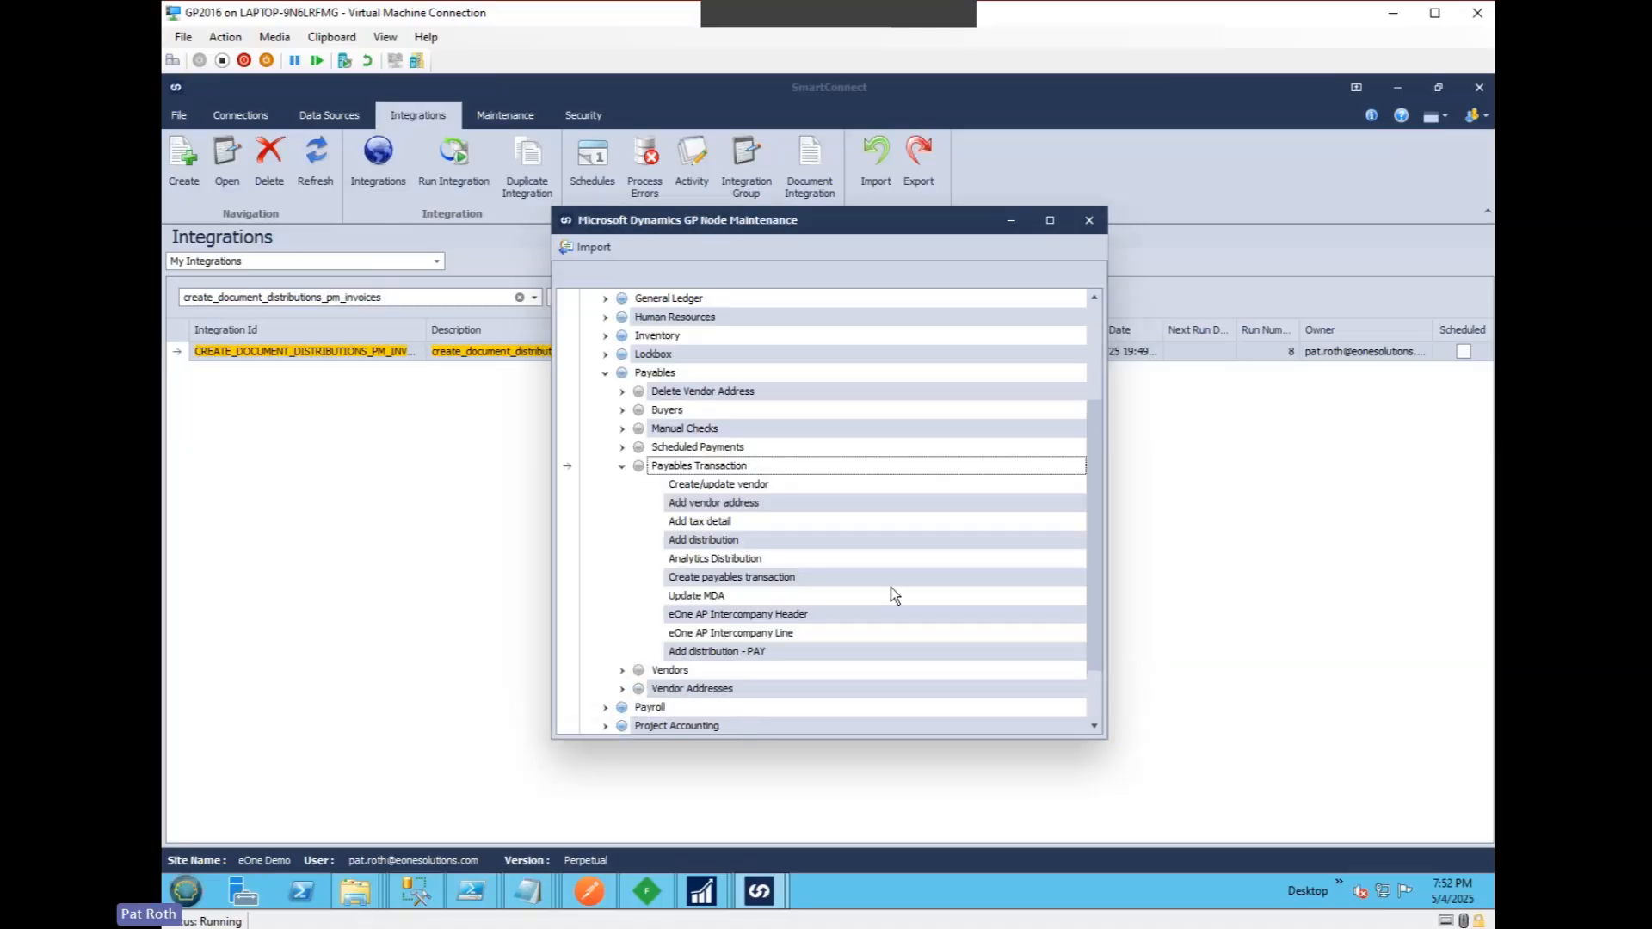
{"action": "left_click", "coordinate": [736, 653]}
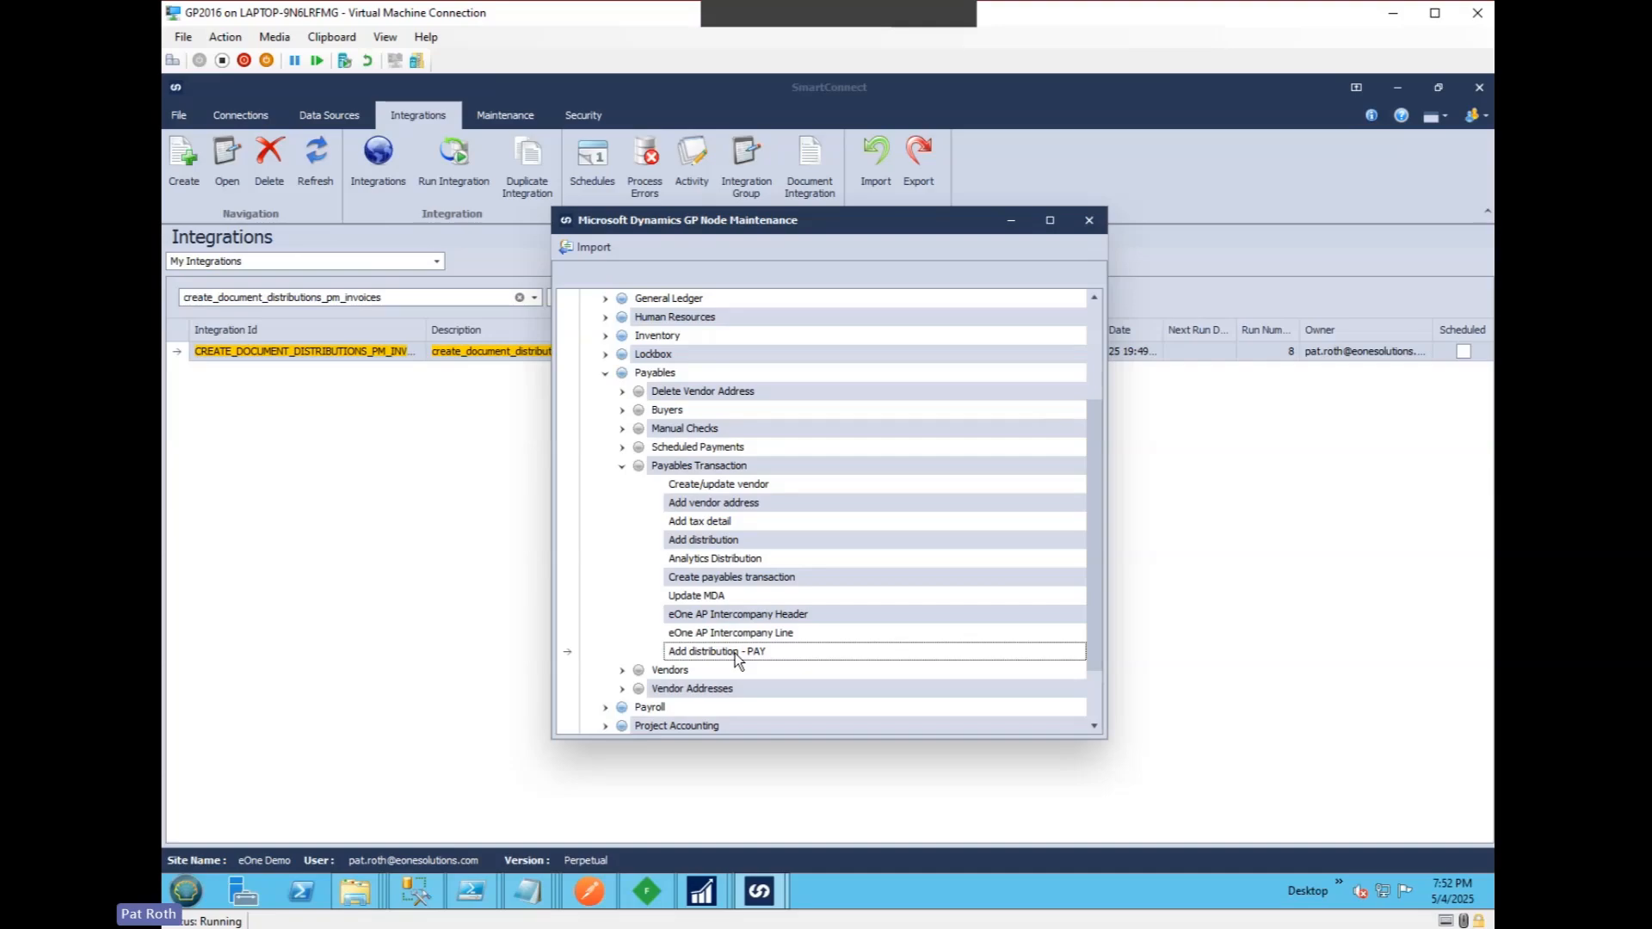
{"action": "left_click_drag", "start_coordinate": [734, 653], "coordinate": [738, 540]}
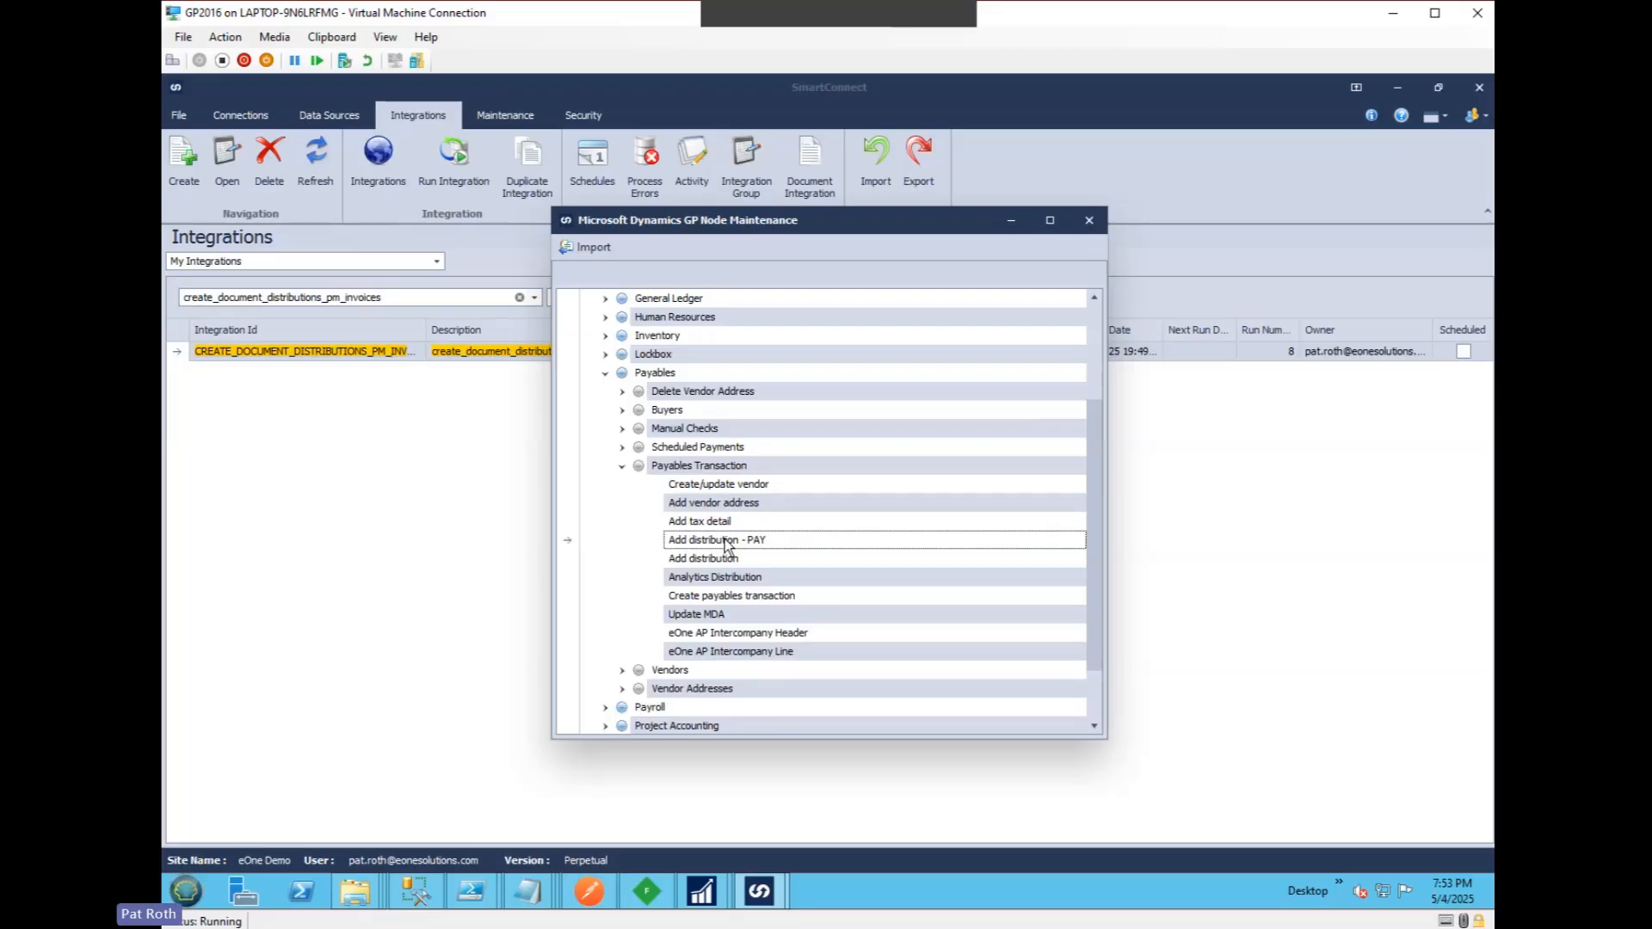
Edit the added taPMDistribution node, enter "Add distribution - PAY" as its display name, and save it.
{"action": "double_click", "coordinate": [725, 540]}
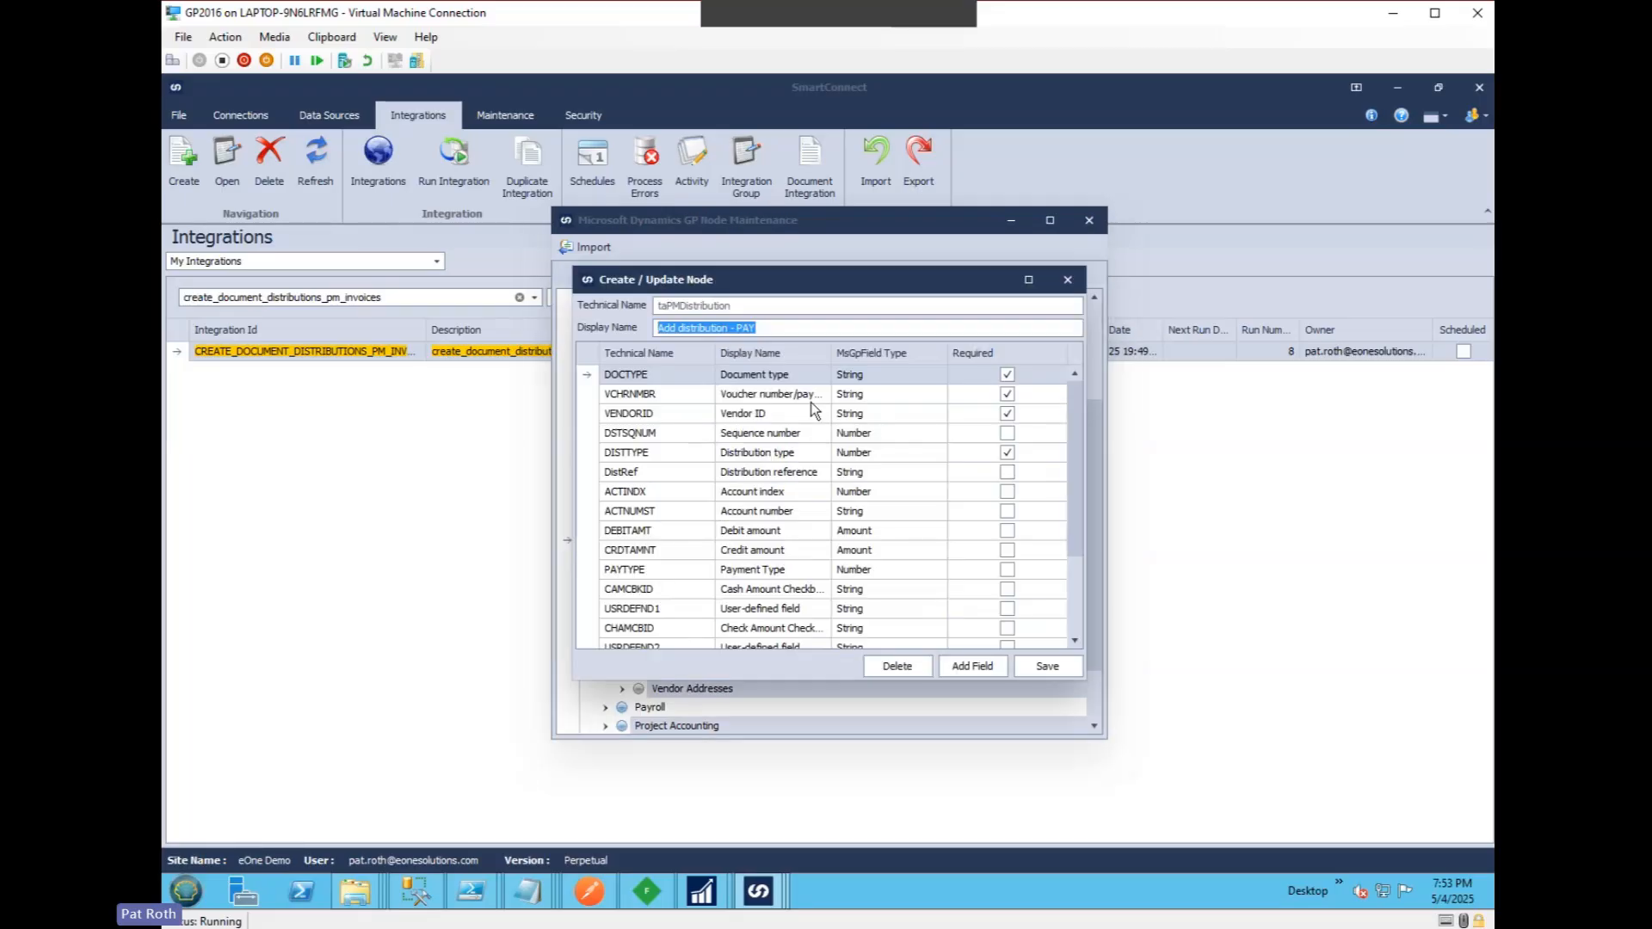
{"action": "left_click", "coordinate": [759, 329]}
{"action": "left_click_drag", "start_coordinate": [759, 329], "coordinate": [728, 329]}
{"action": "type", "text": "-"}
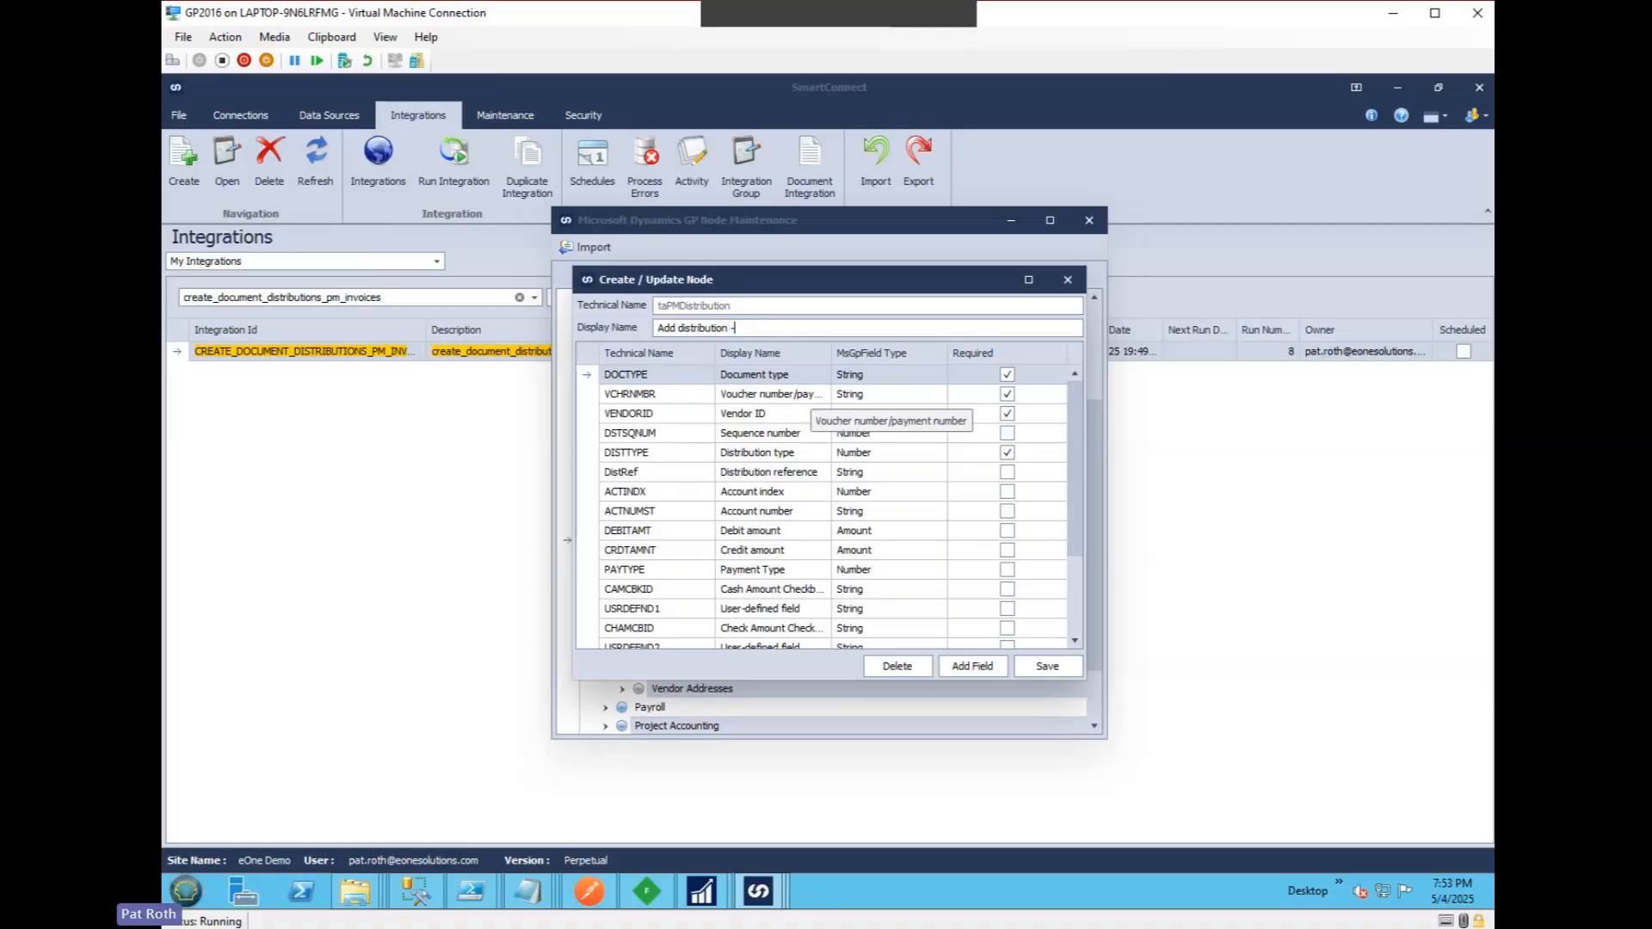
{"action": "type", "text": " PAY"}
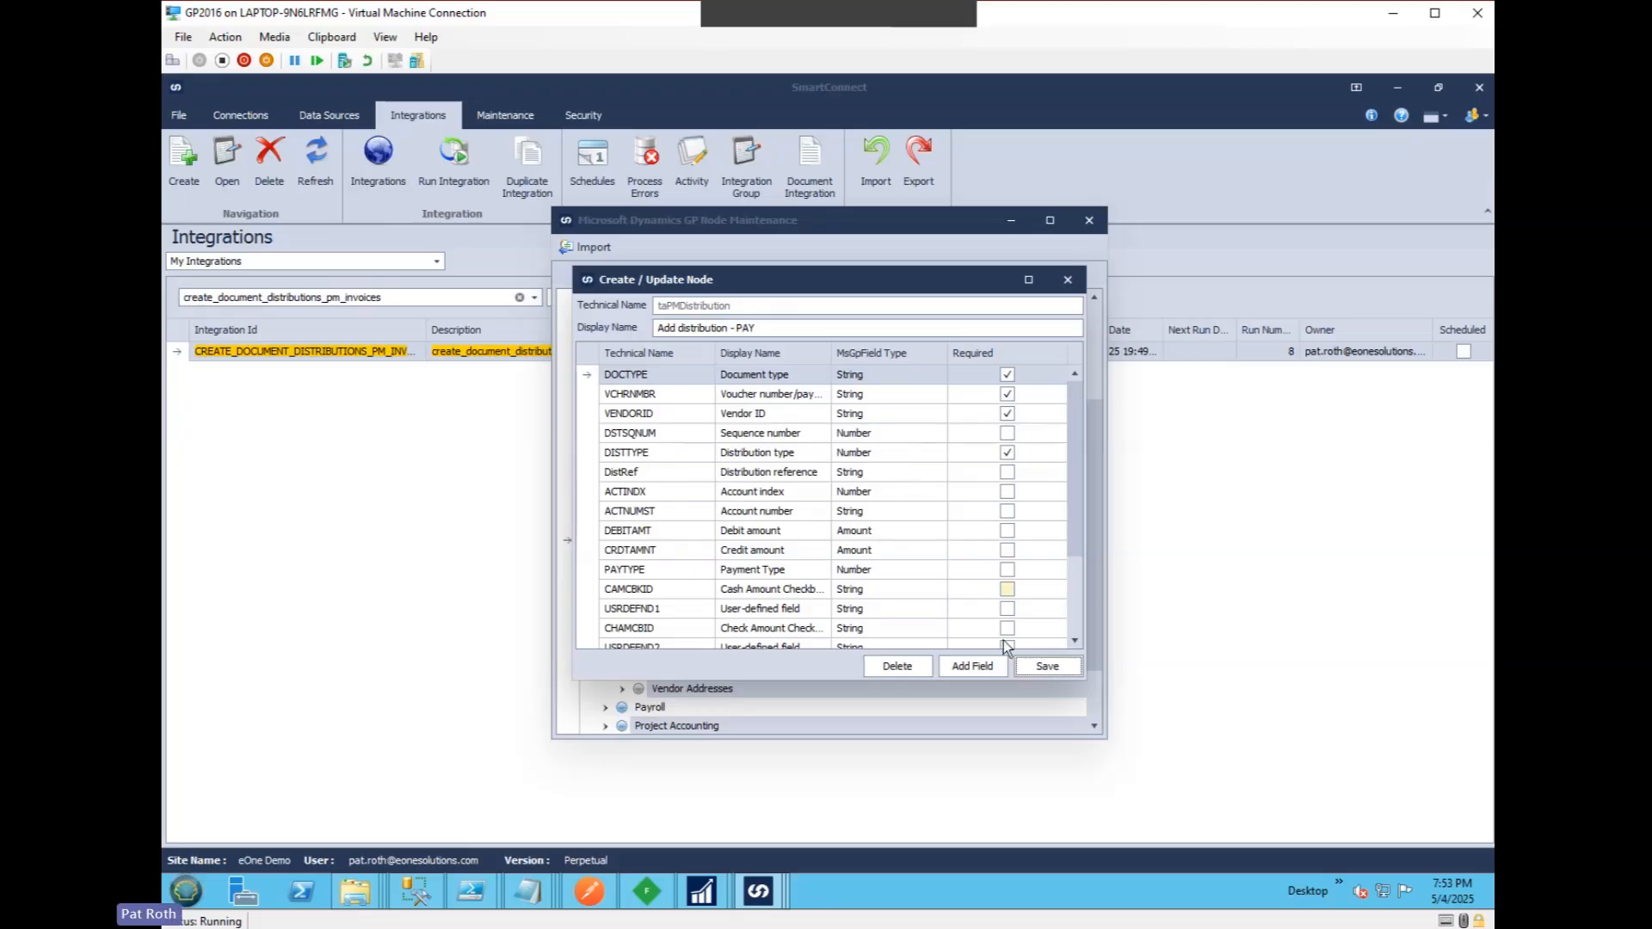
{"action": "left_click", "coordinate": [1050, 670]}
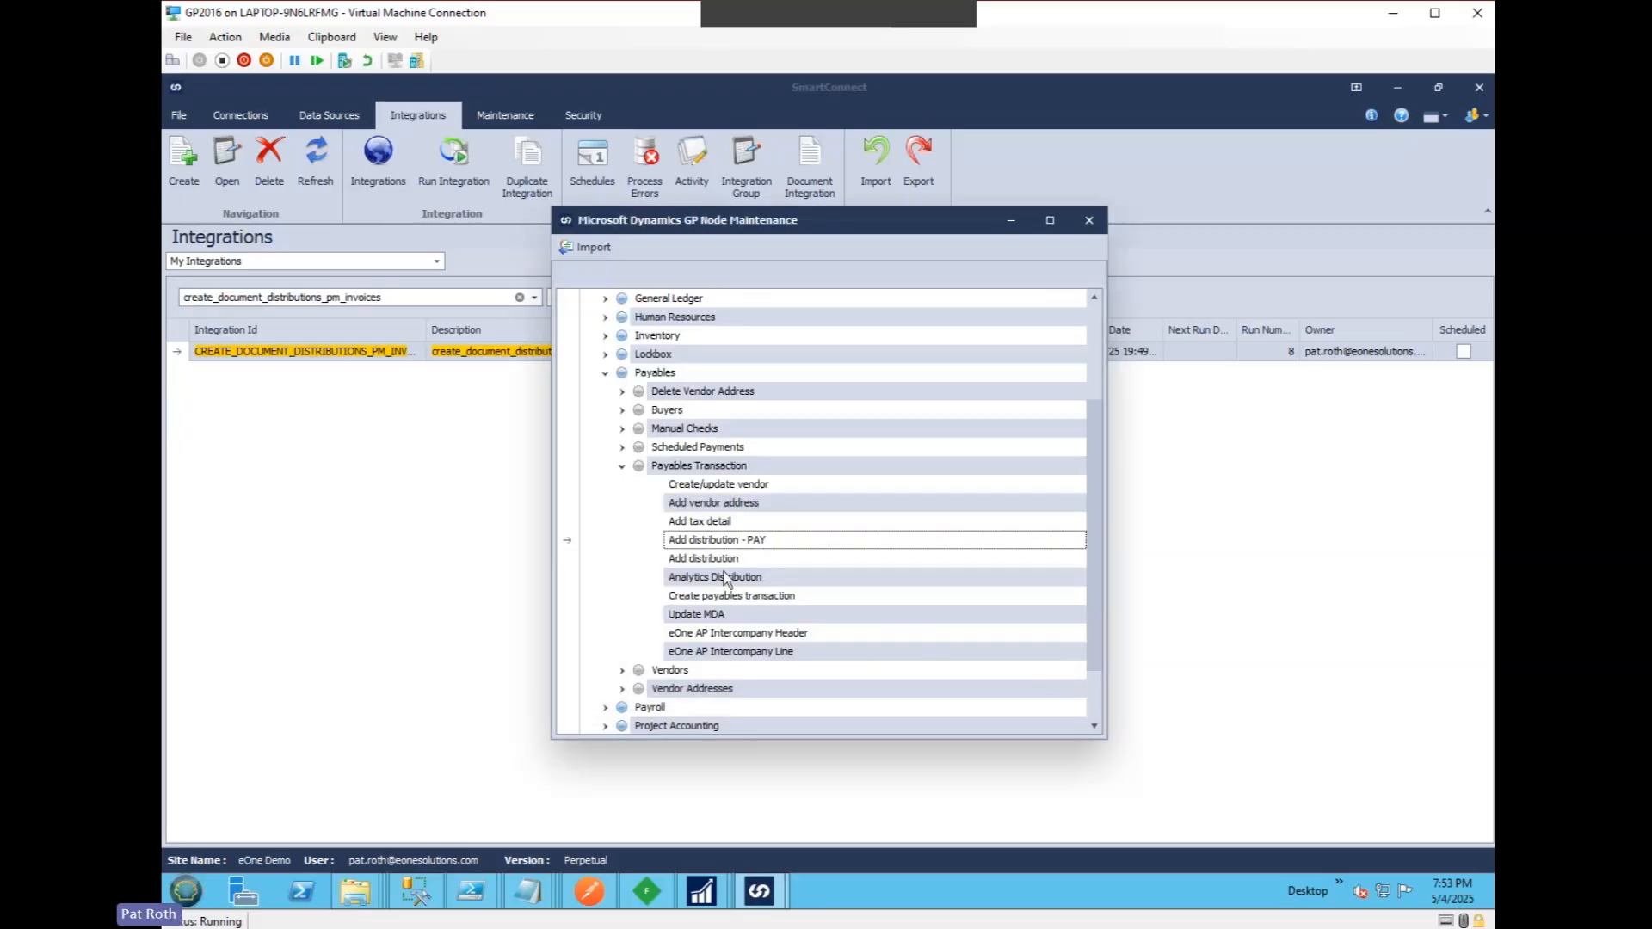
Close node maintenance and reopen the CREATE_DOCUMENT_DISTRIBUTIONS_PM_INVOICES integration.
{"action": "left_click", "coordinate": [734, 556]}
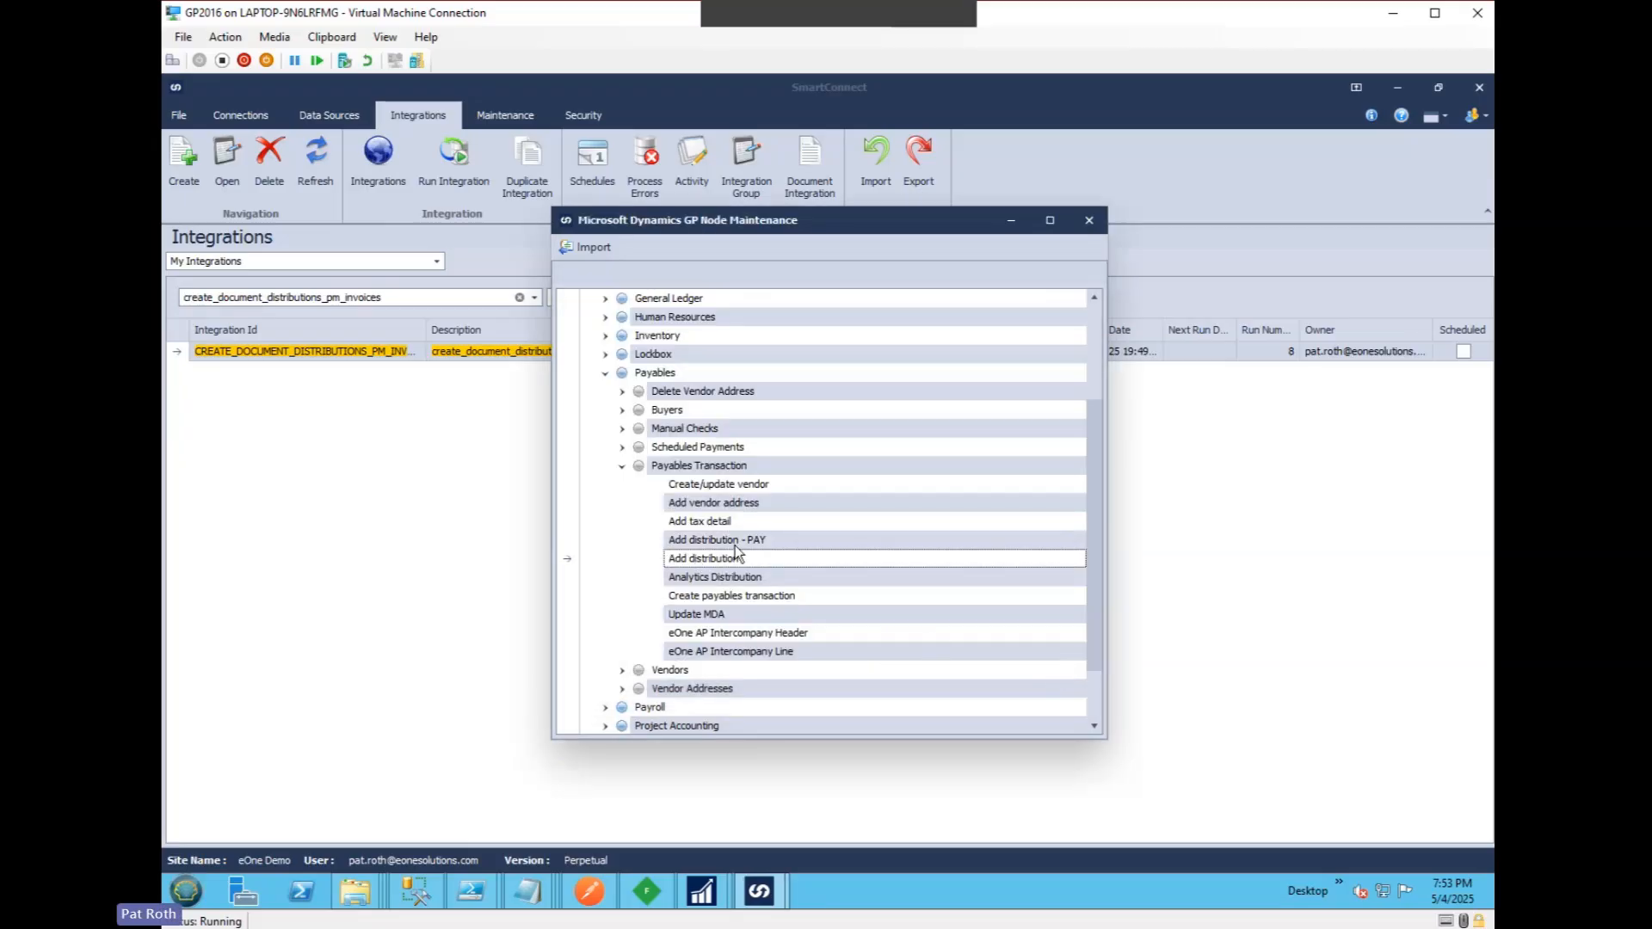
{"action": "left_click", "coordinate": [1089, 221]}
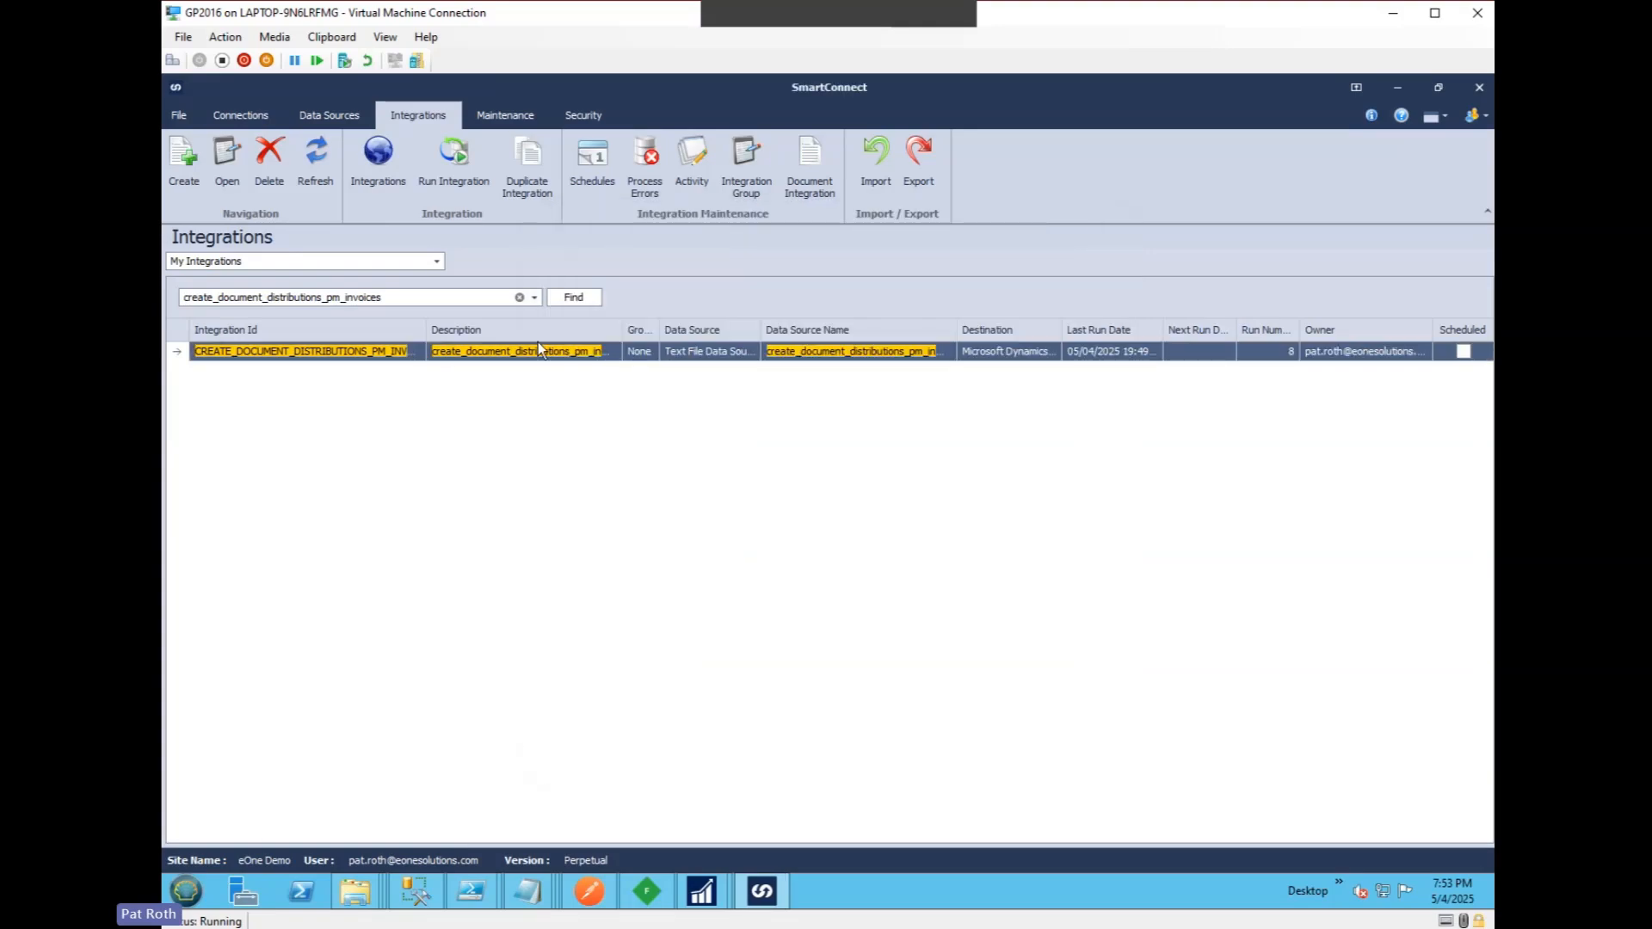
{"action": "double_click", "coordinate": [373, 349]}
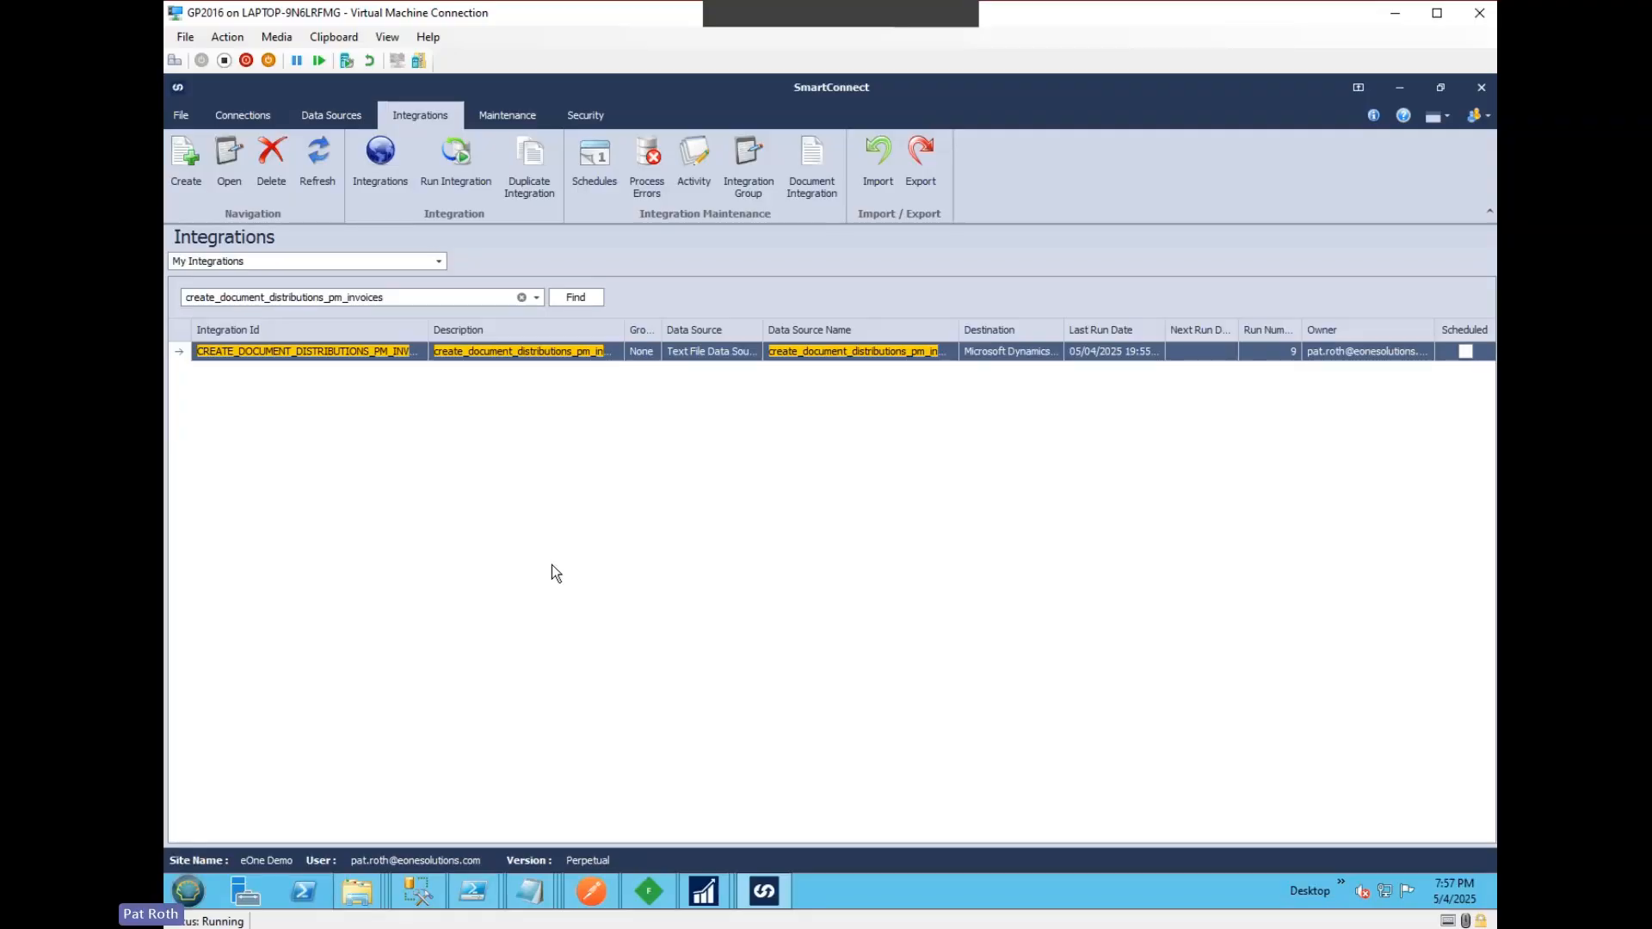
Open the mapping of the Add distribution - PAY node in the CREATE_DOCUMENT_DISTRIBUTIONS_PM_INVOICES integration.
{"action": "double_click", "coordinate": [338, 353]}
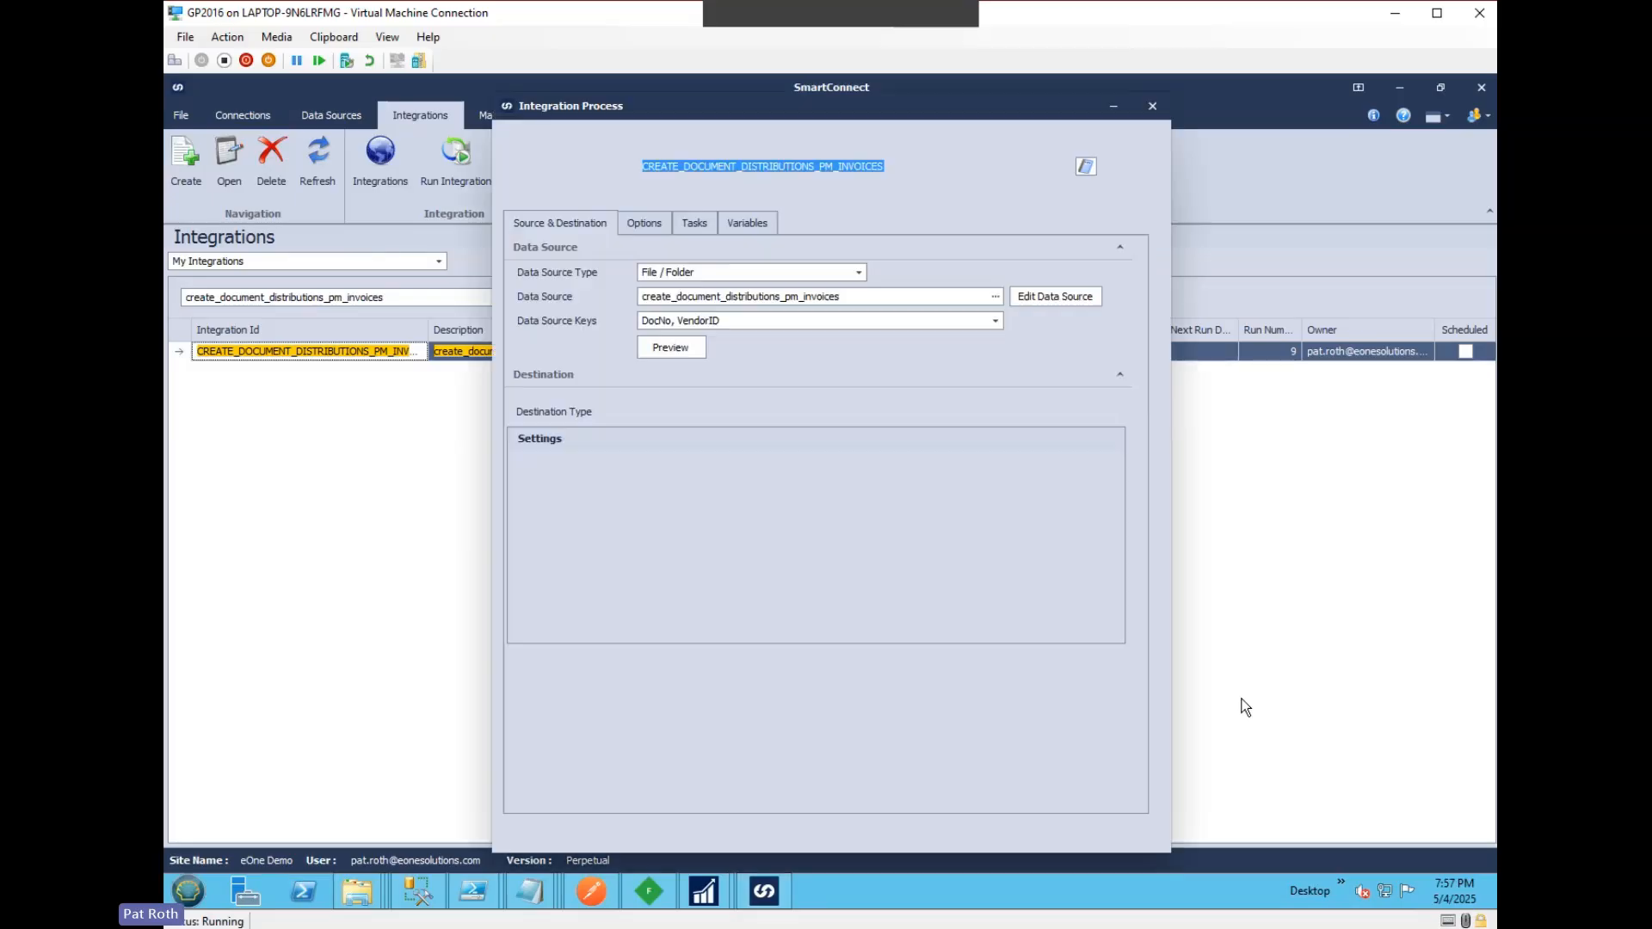
{"action": "left_click", "coordinate": [590, 764]}
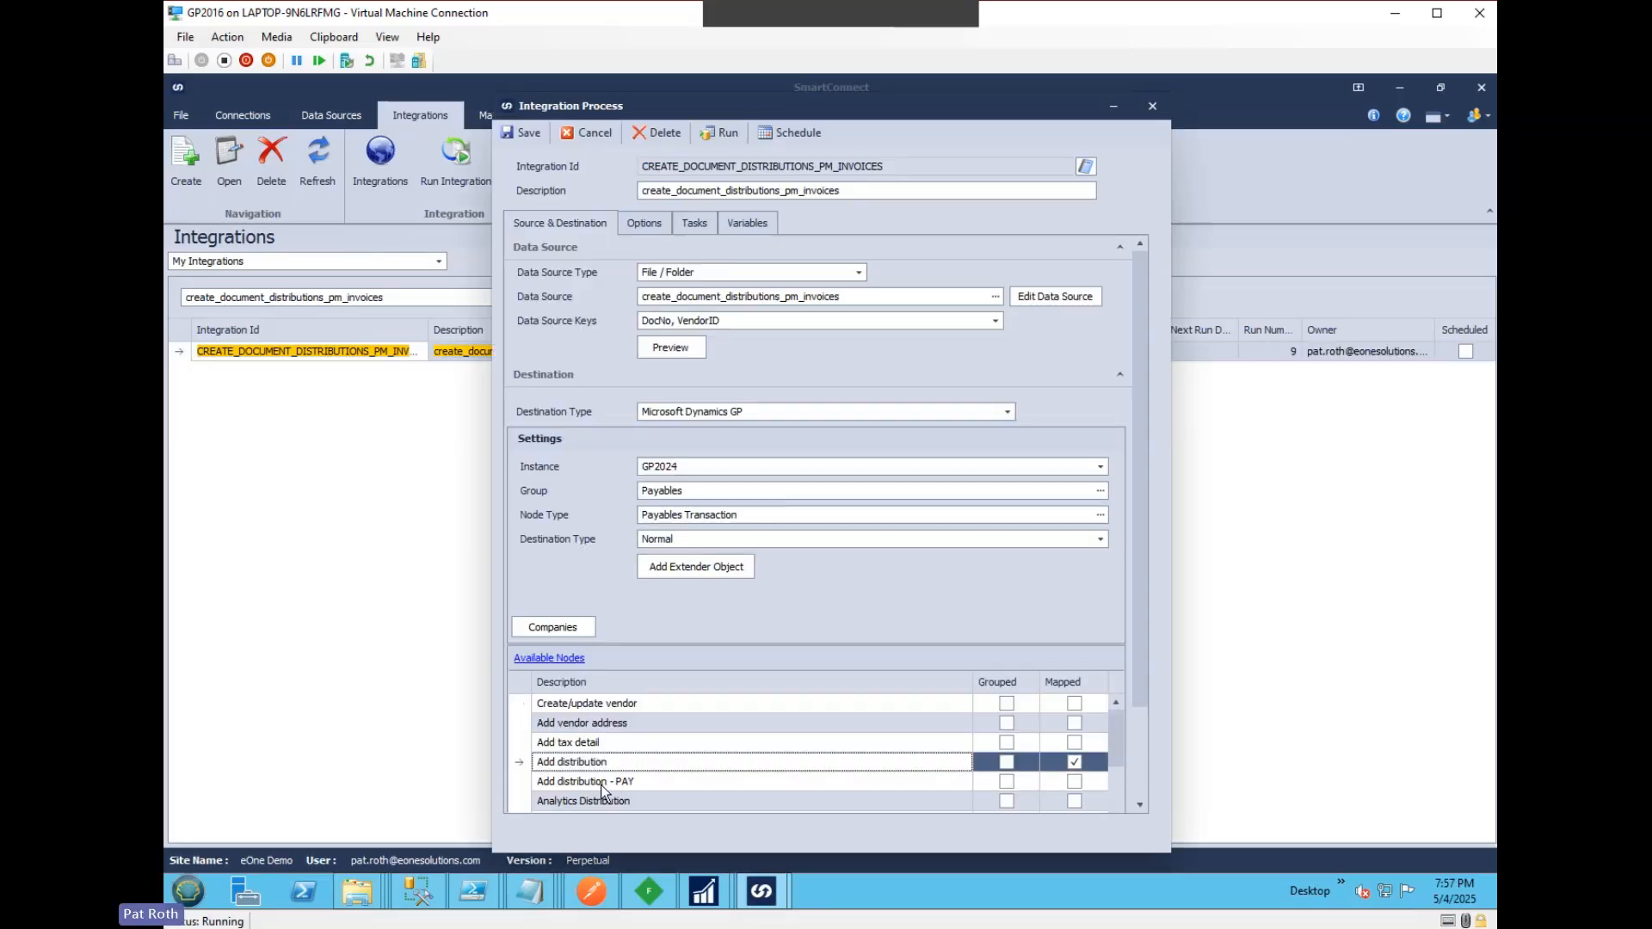
{"action": "double_click", "coordinate": [601, 783]}
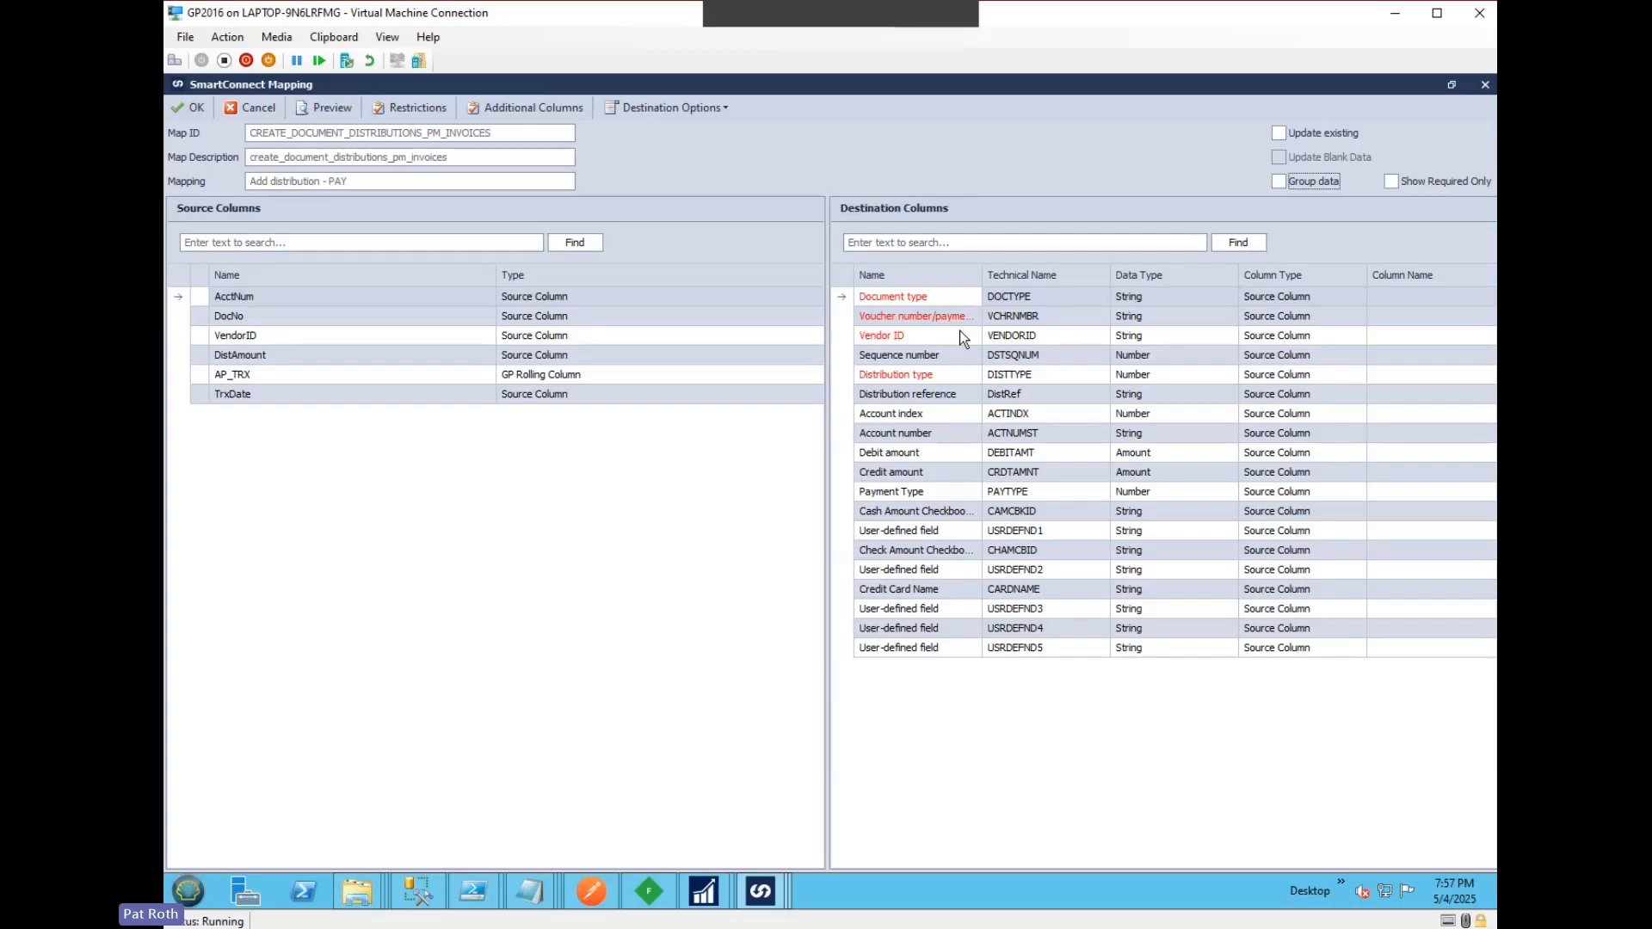
Map the Document type destination column to a local constant of 1.
{"action": "left_click", "coordinate": [1278, 297]}
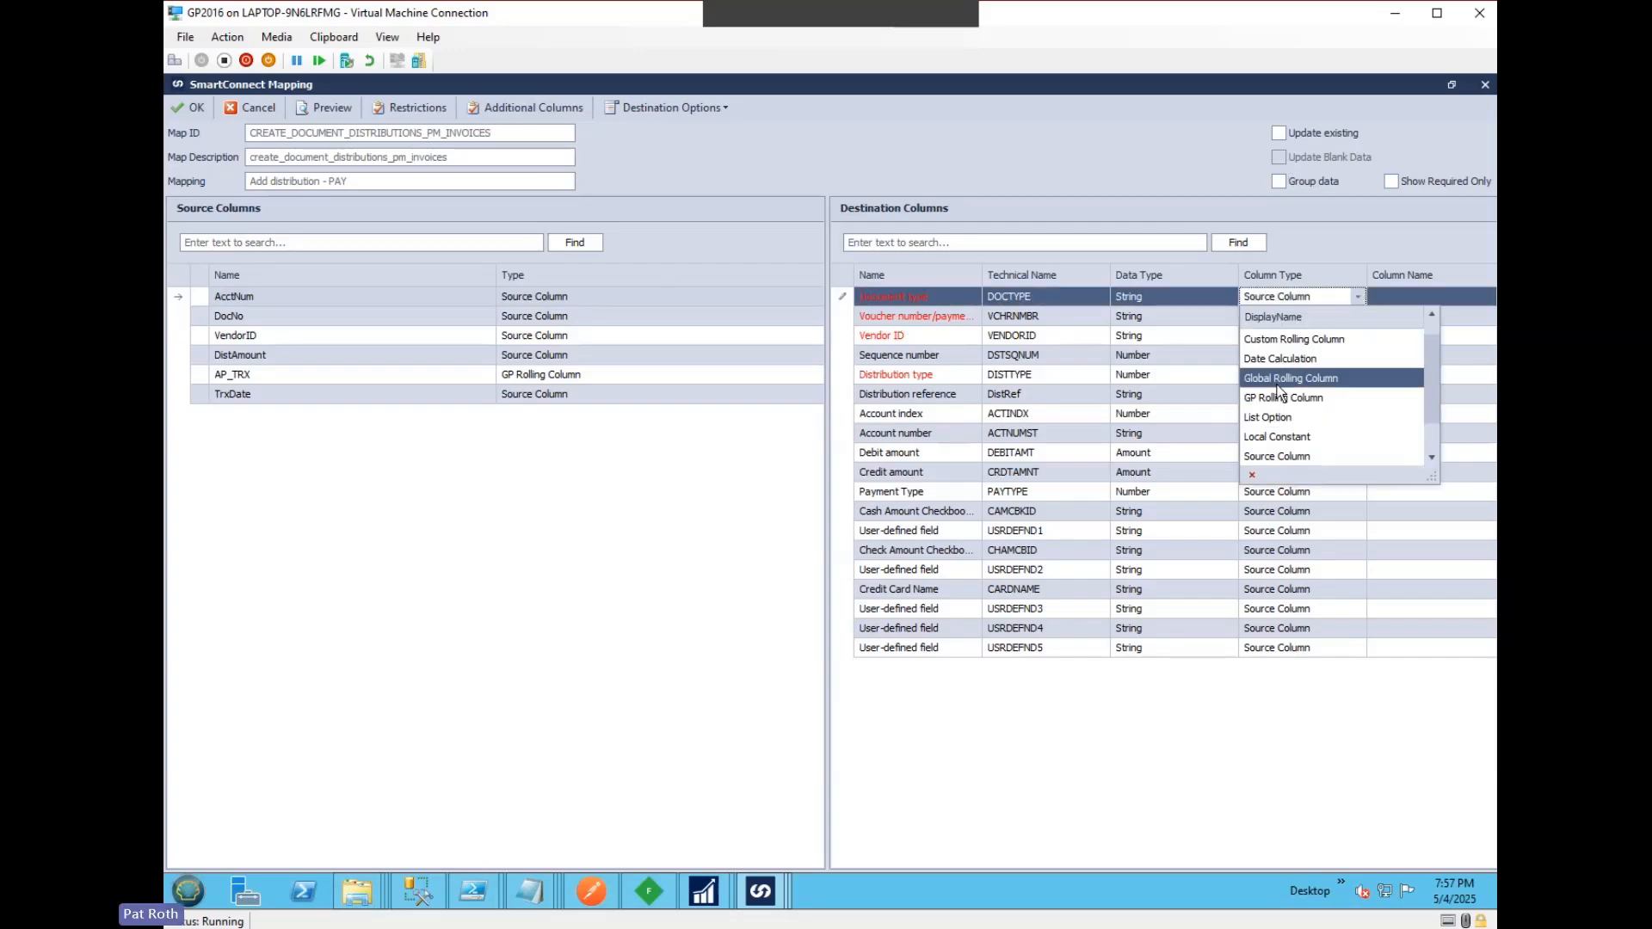
{"action": "left_click", "coordinate": [1276, 437]}
{"action": "left_click", "coordinate": [1388, 300]}
{"action": "type", "text": "1"}
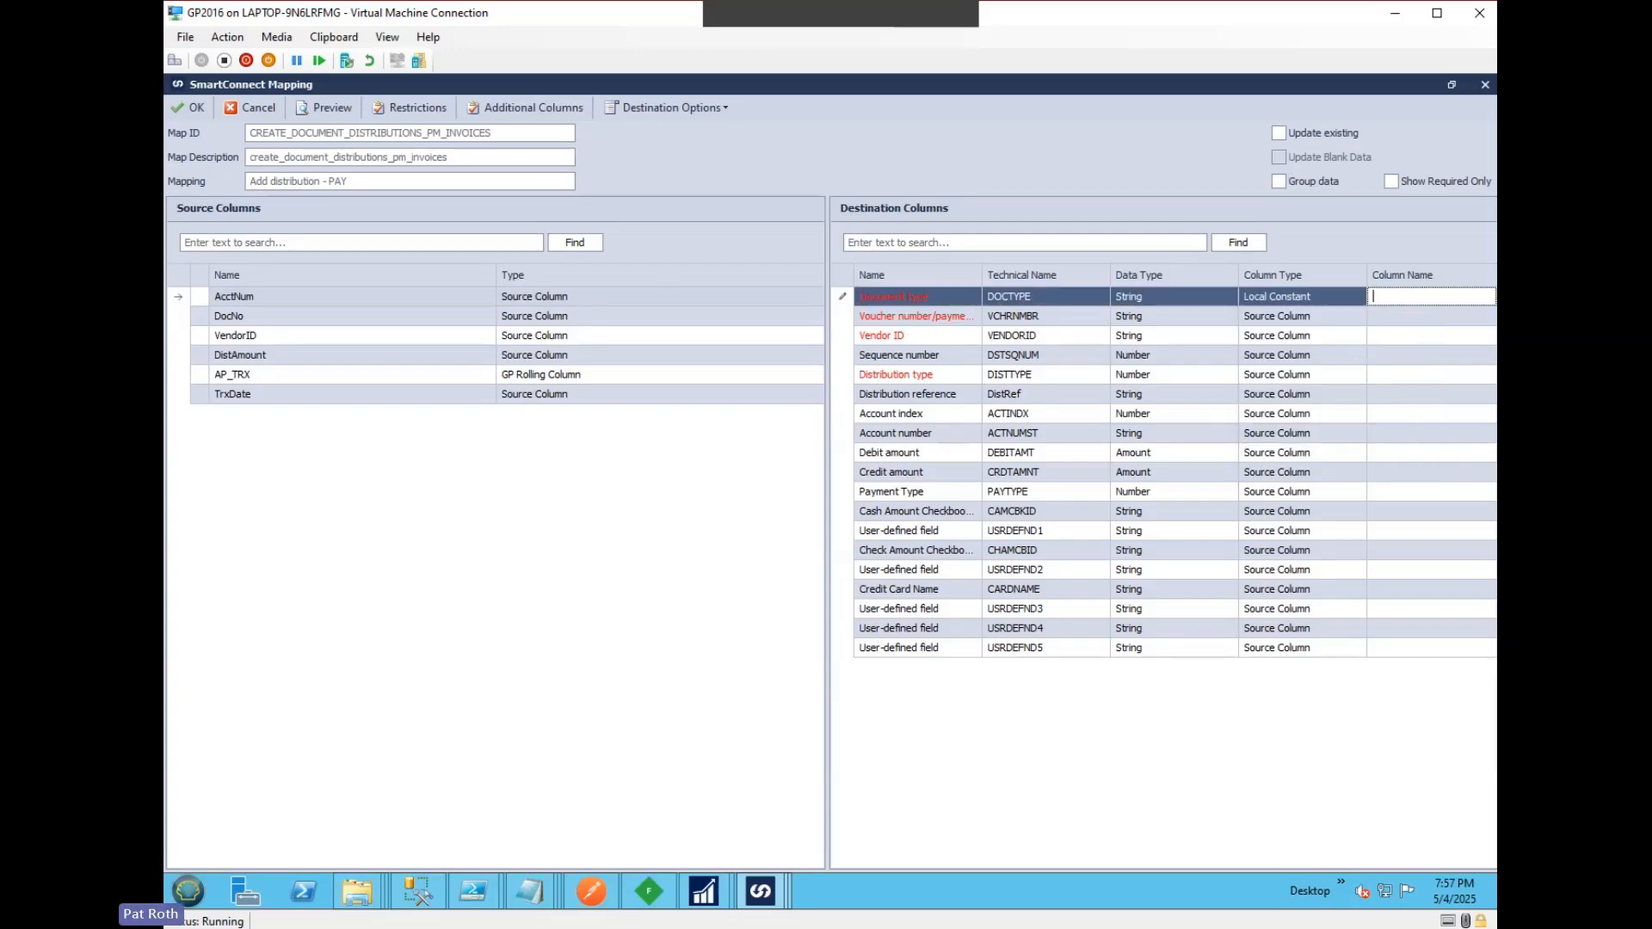
Map the AP_TRX rolling column to the voucher number and the DistAmount source column to Credit amount.
{"action": "left_click", "coordinate": [1015, 317]}
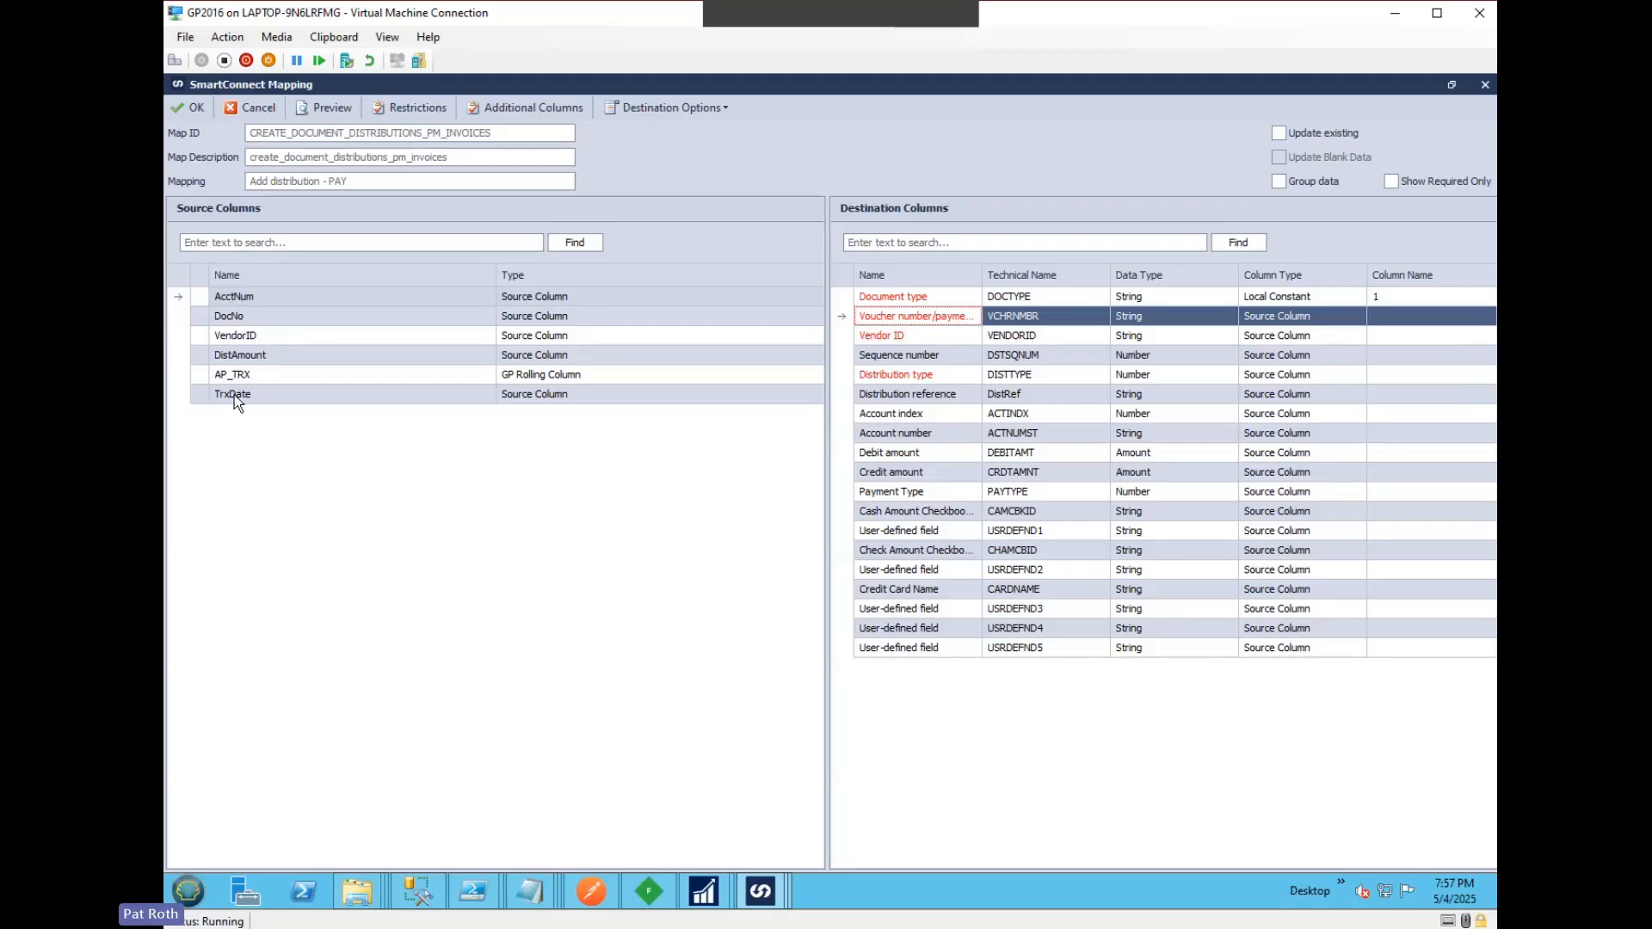
{"action": "left_click_drag", "start_coordinate": [533, 297], "coordinate": [892, 316]}
{"action": "left_click", "coordinate": [242, 370]}
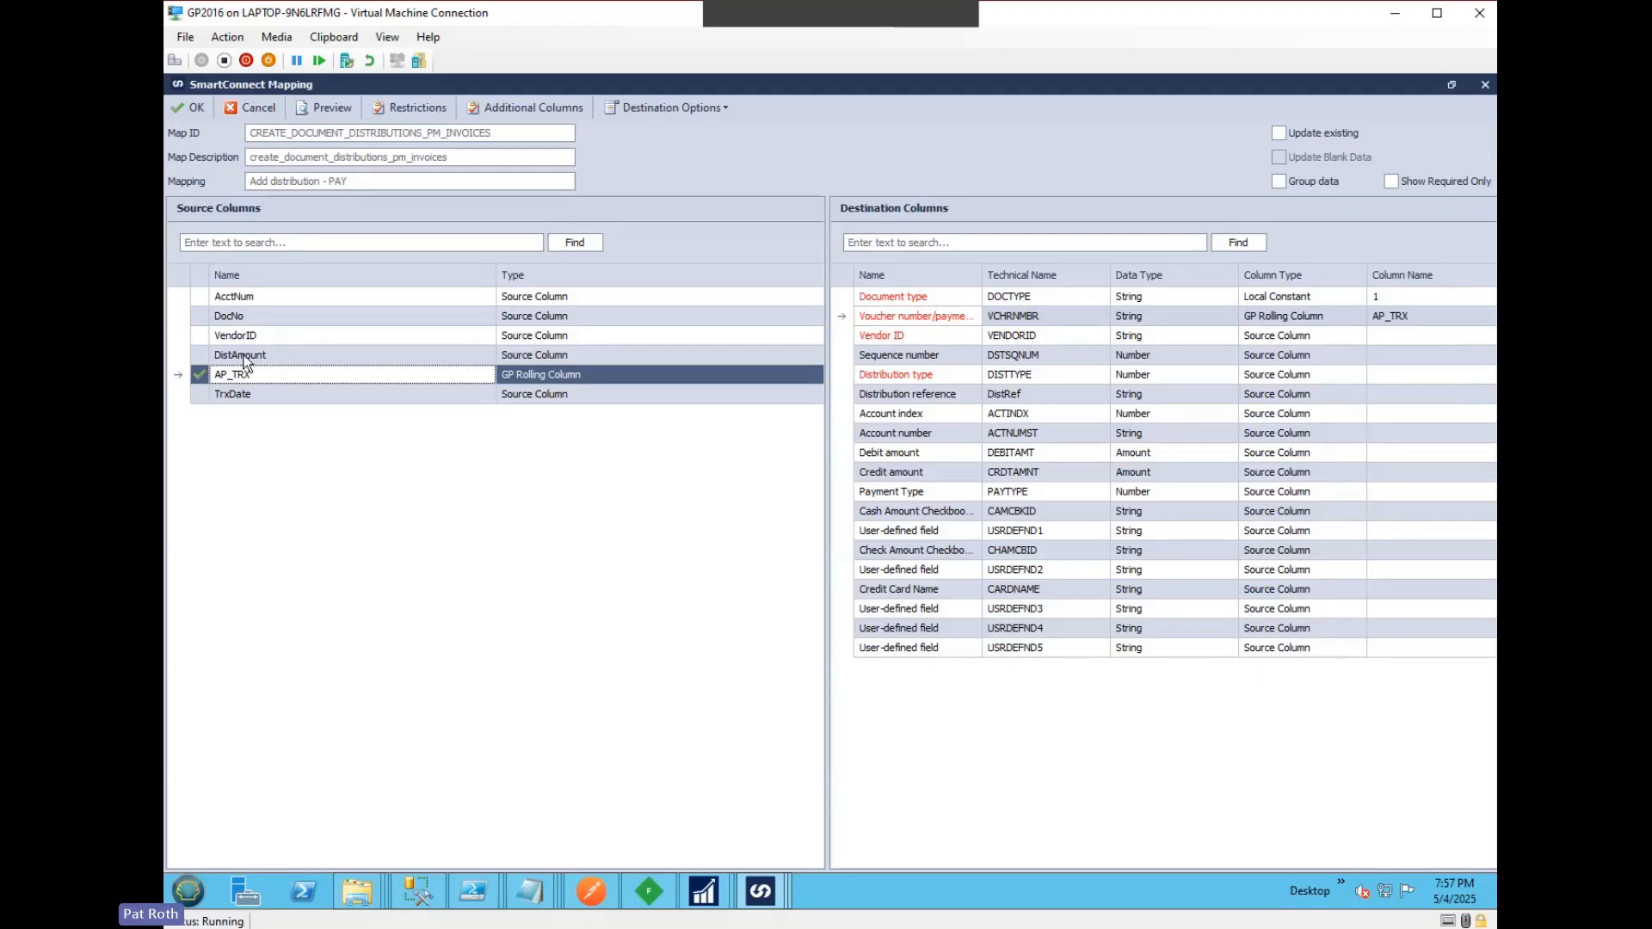
{"action": "left_click_drag", "start_coordinate": [298, 355], "coordinate": [942, 475]}
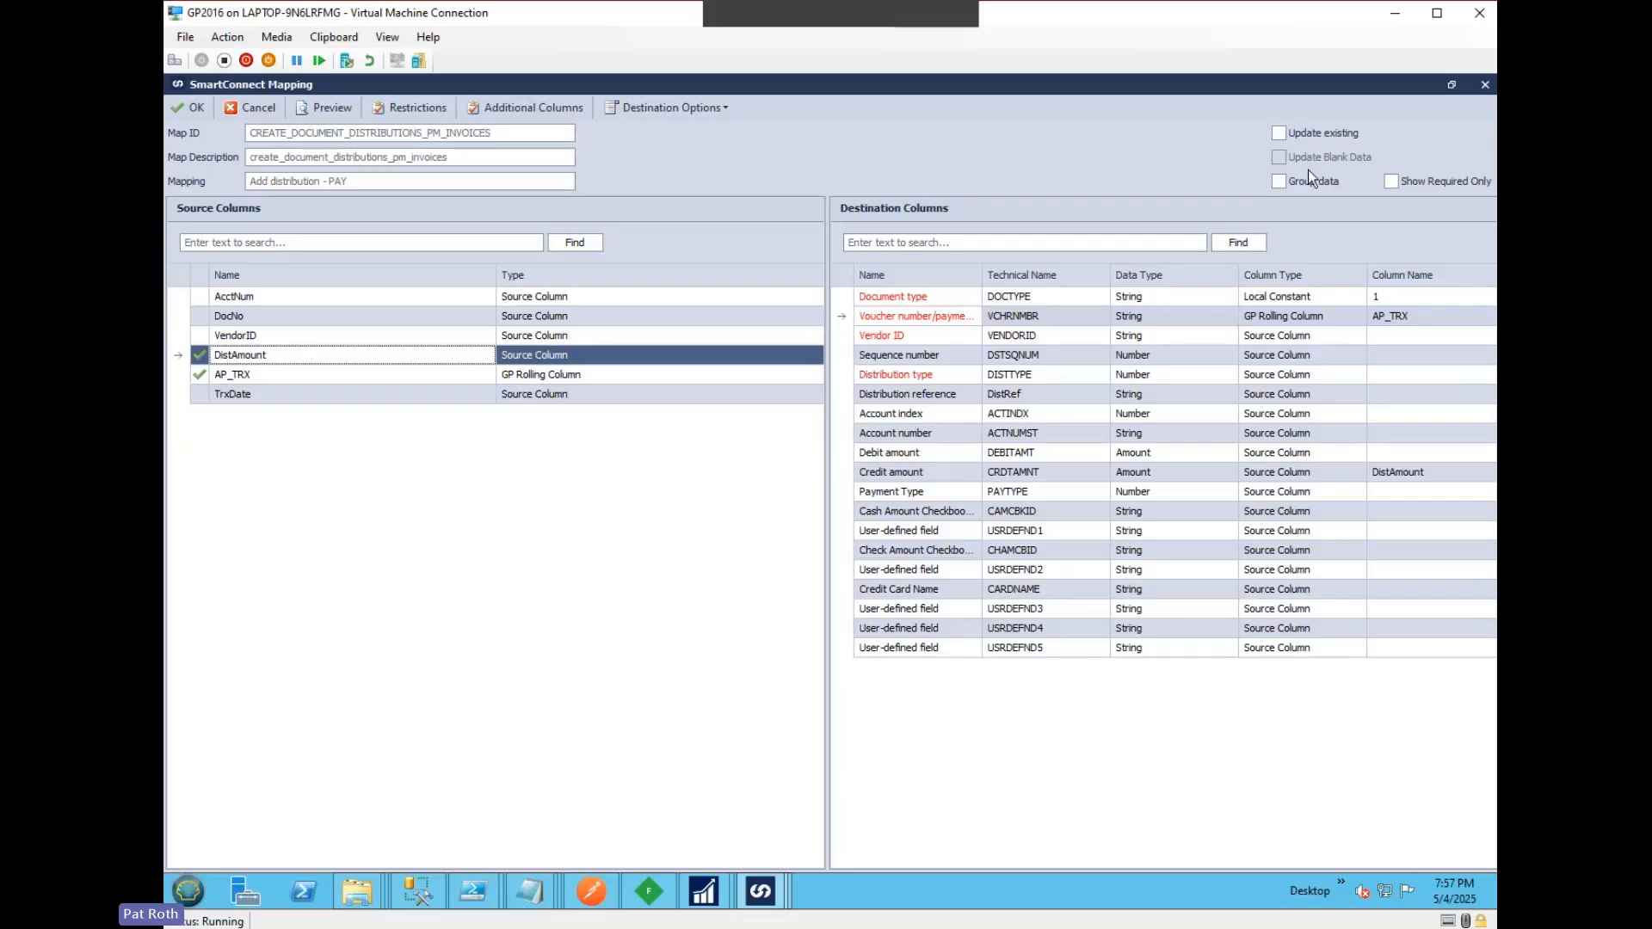
Group the node's data on DocNo and VendorID, and map the VendorID source column to Vendor ID.
{"action": "left_click", "coordinate": [1280, 181]}
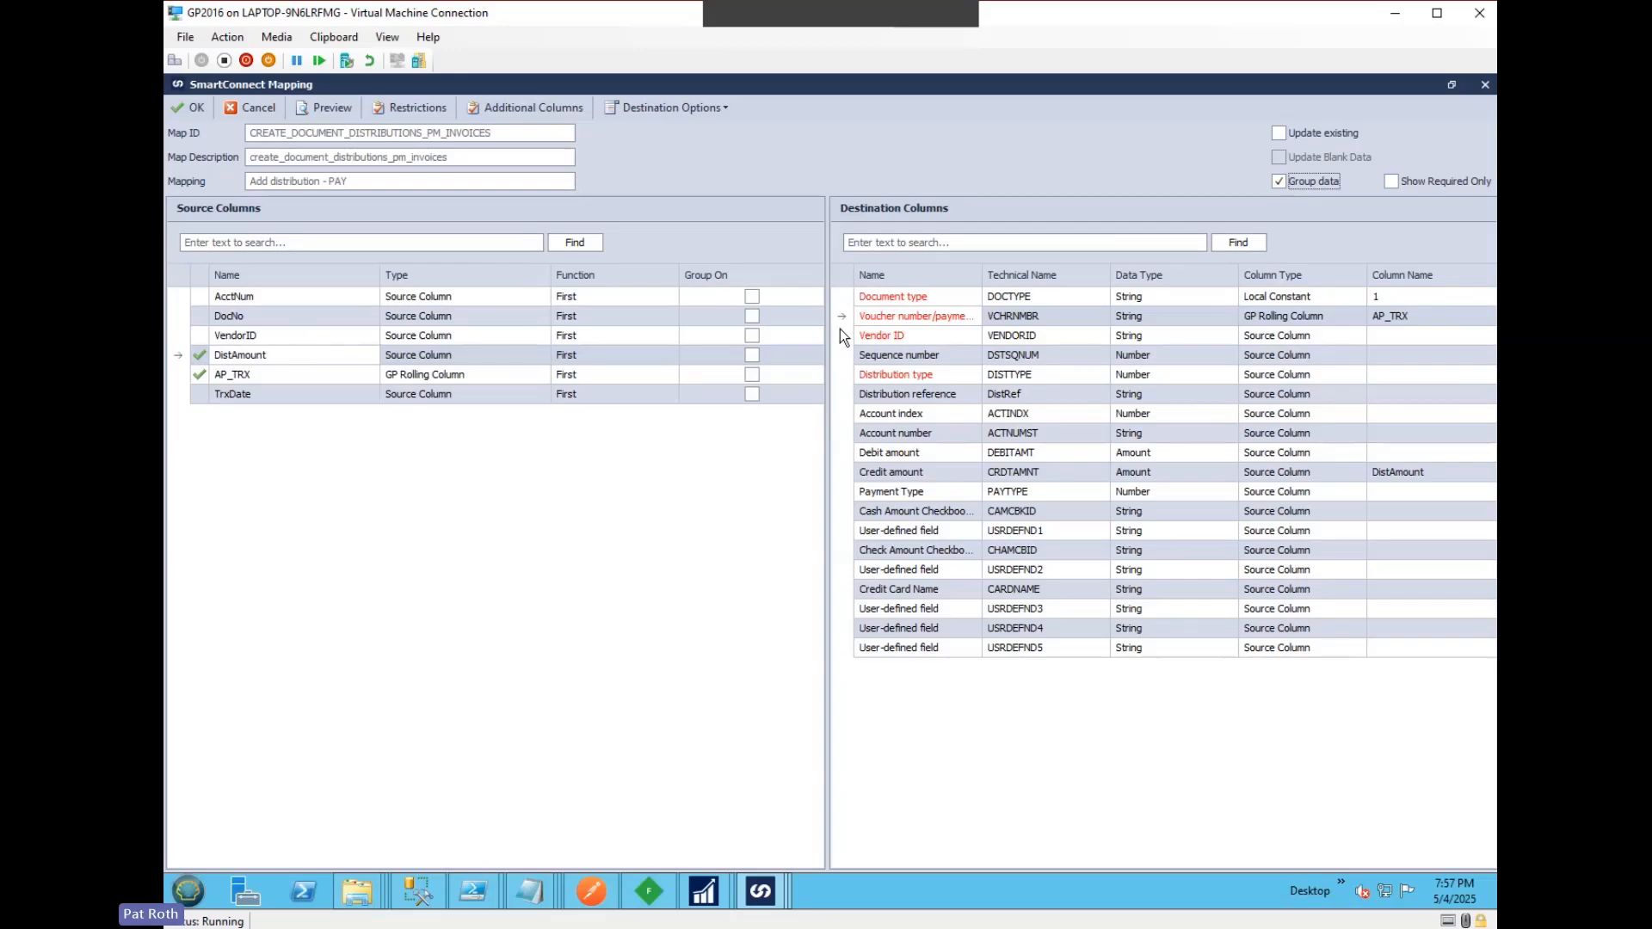
{"action": "left_click", "coordinate": [752, 316]}
{"action": "left_click", "coordinate": [750, 336]}
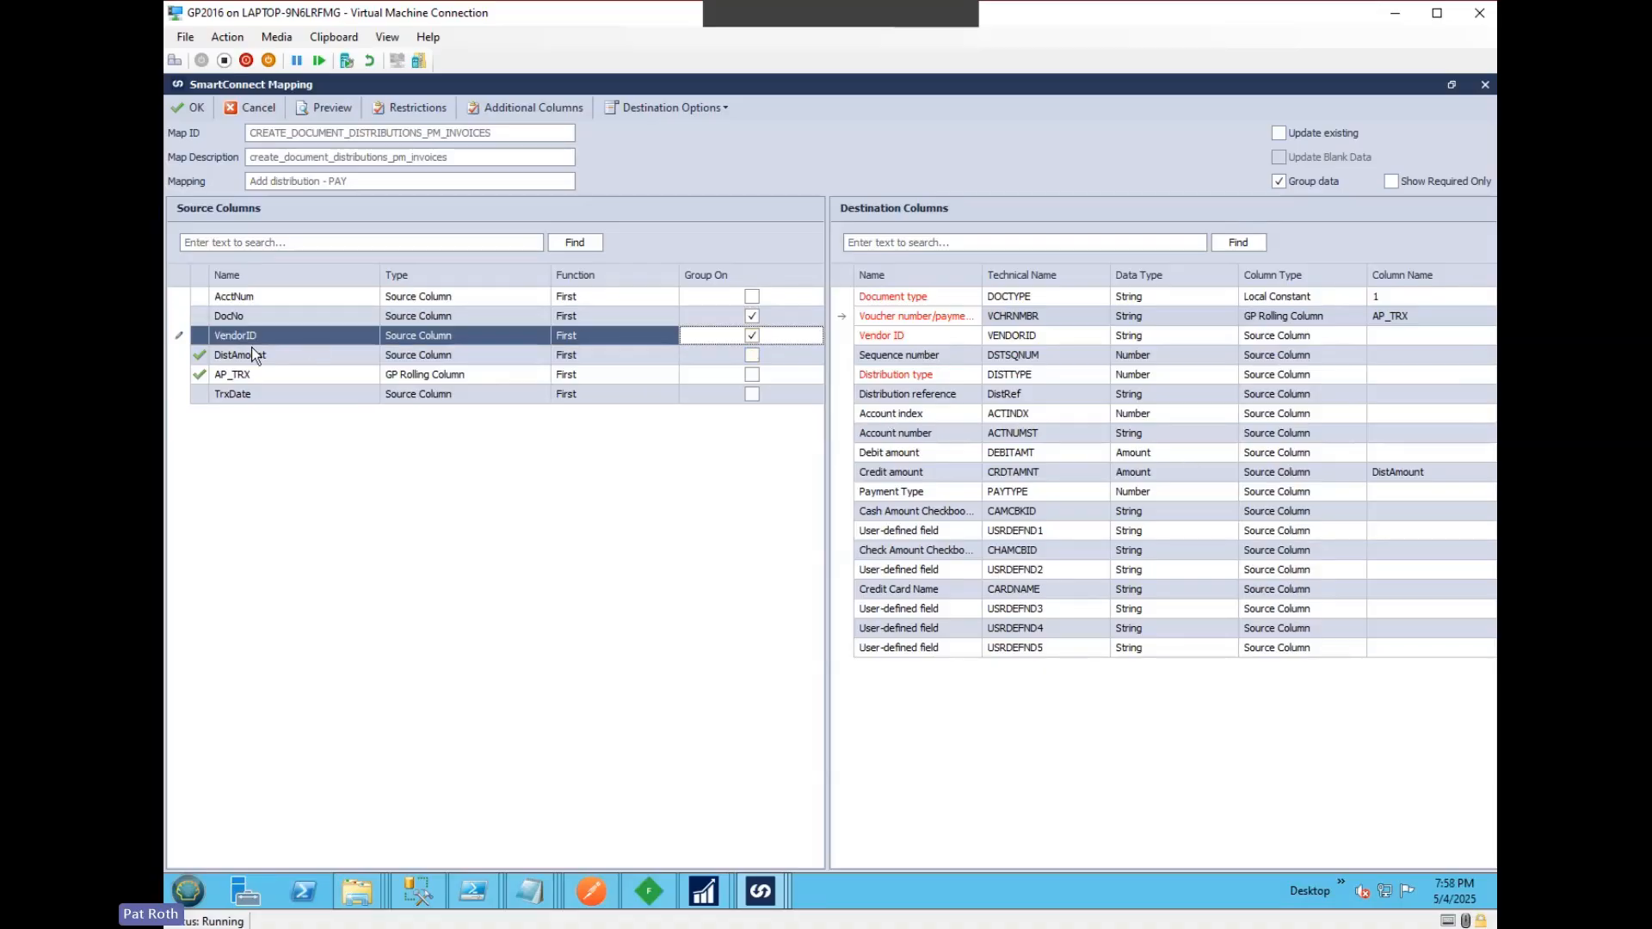
{"action": "left_click_drag", "start_coordinate": [251, 340], "coordinate": [900, 339]}
{"action": "left_click_drag", "start_coordinate": [910, 333], "coordinate": [911, 333]}
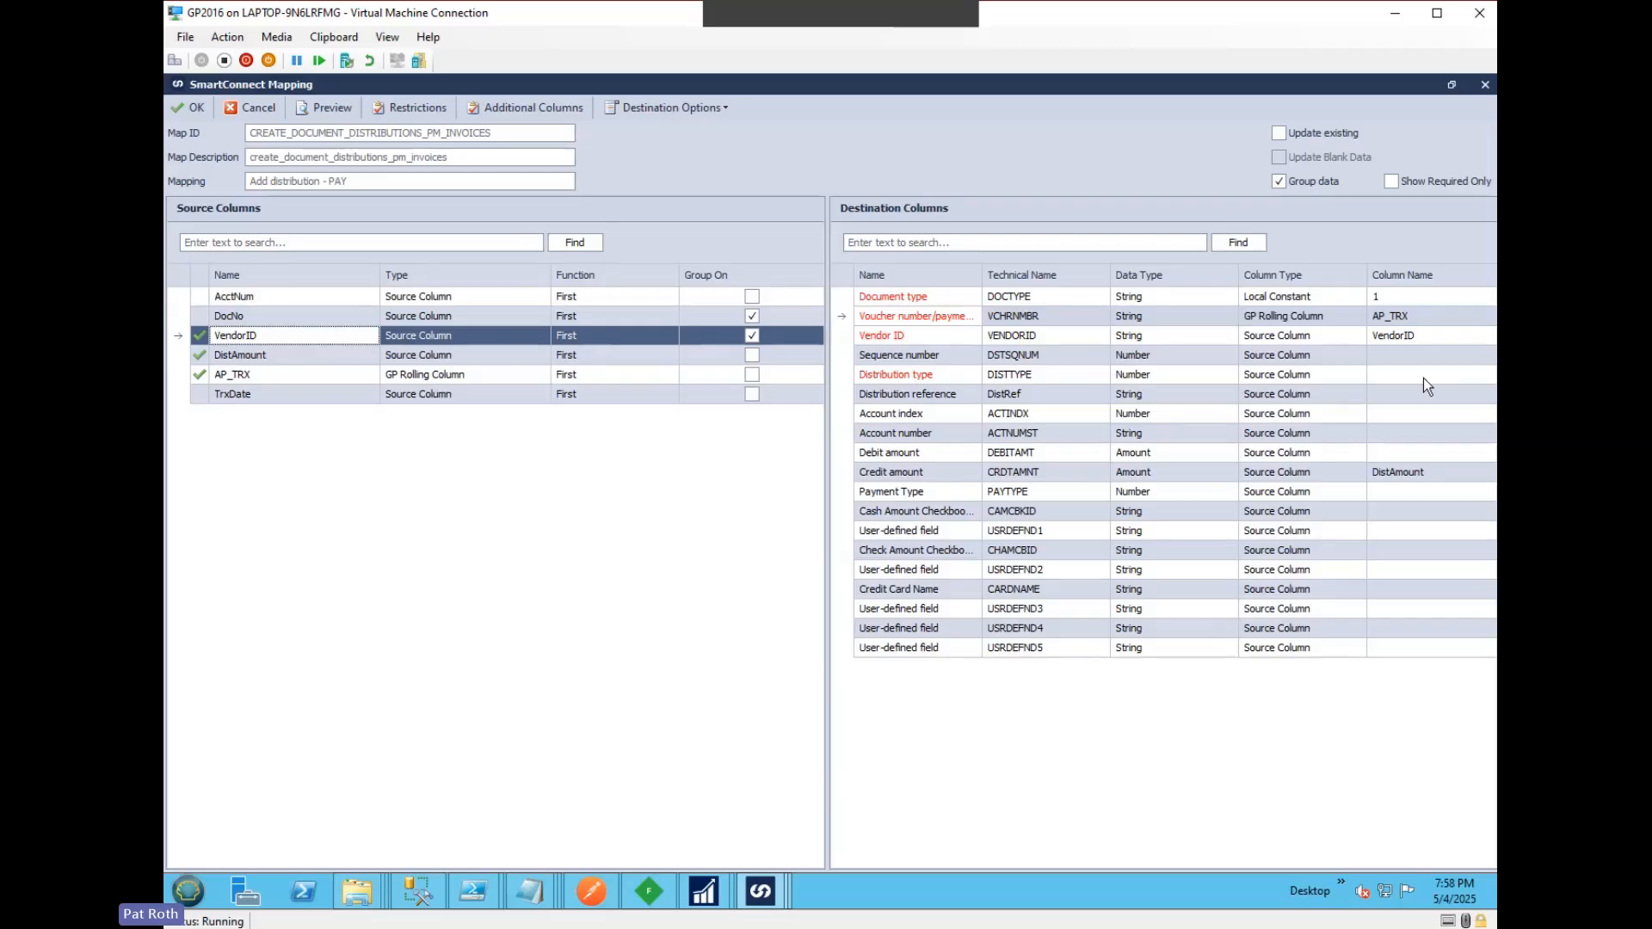
Map the Distribution type destination column to a local constant of 2.
{"action": "left_click", "coordinate": [1295, 377]}
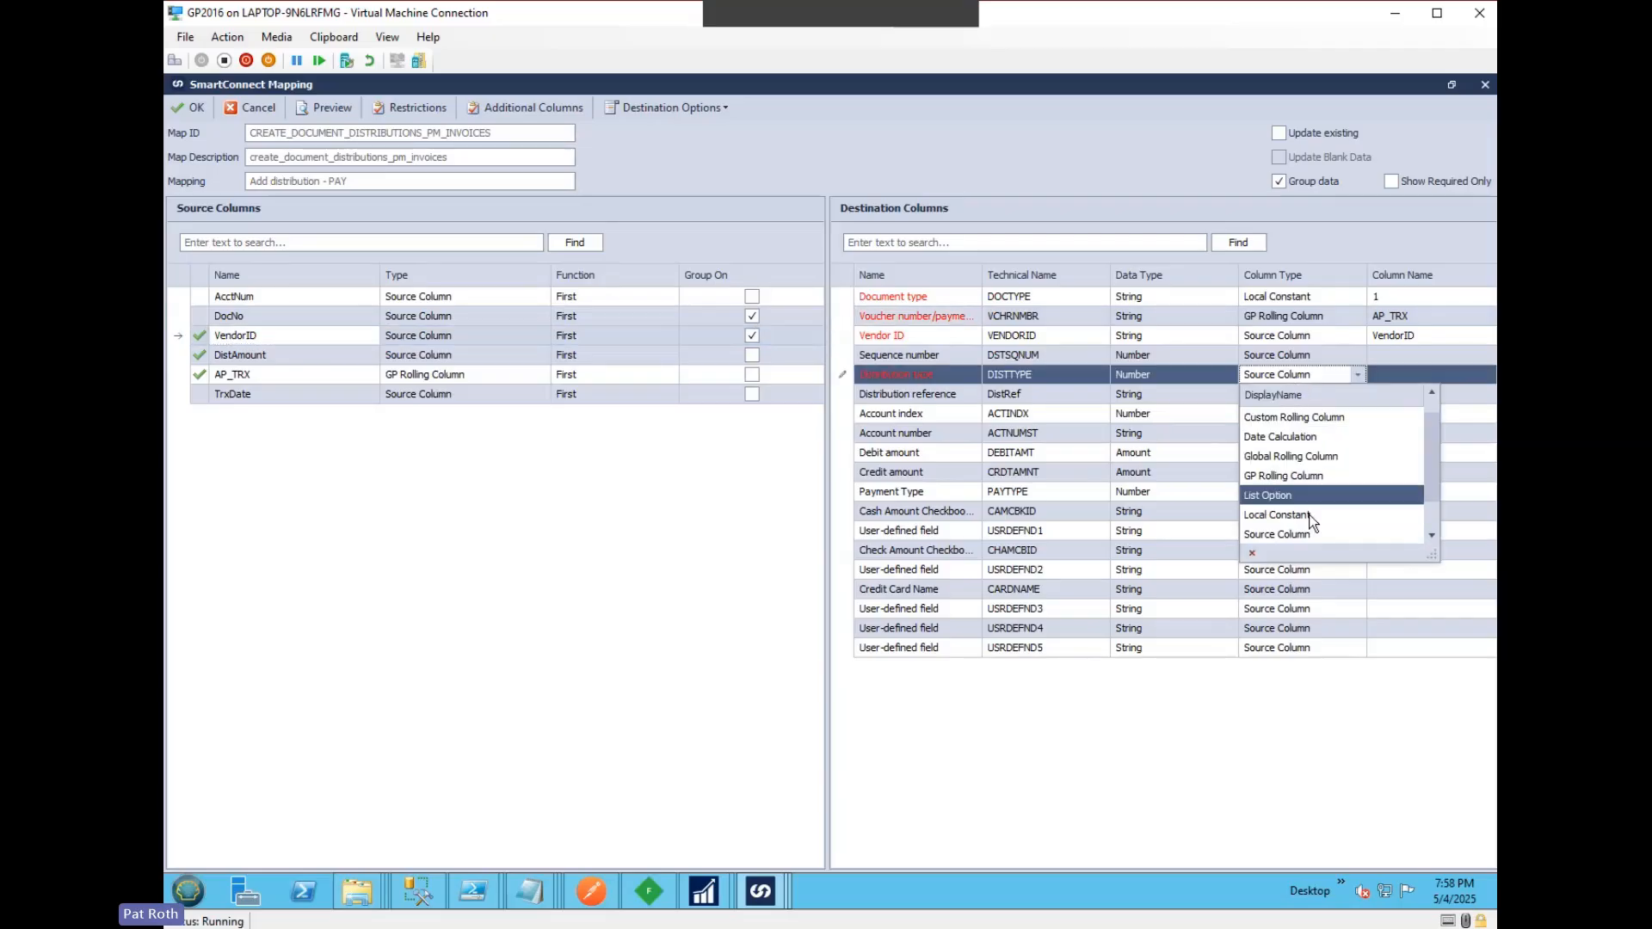
{"action": "left_click", "coordinate": [1340, 494]}
{"action": "left_click", "coordinate": [1395, 376]}
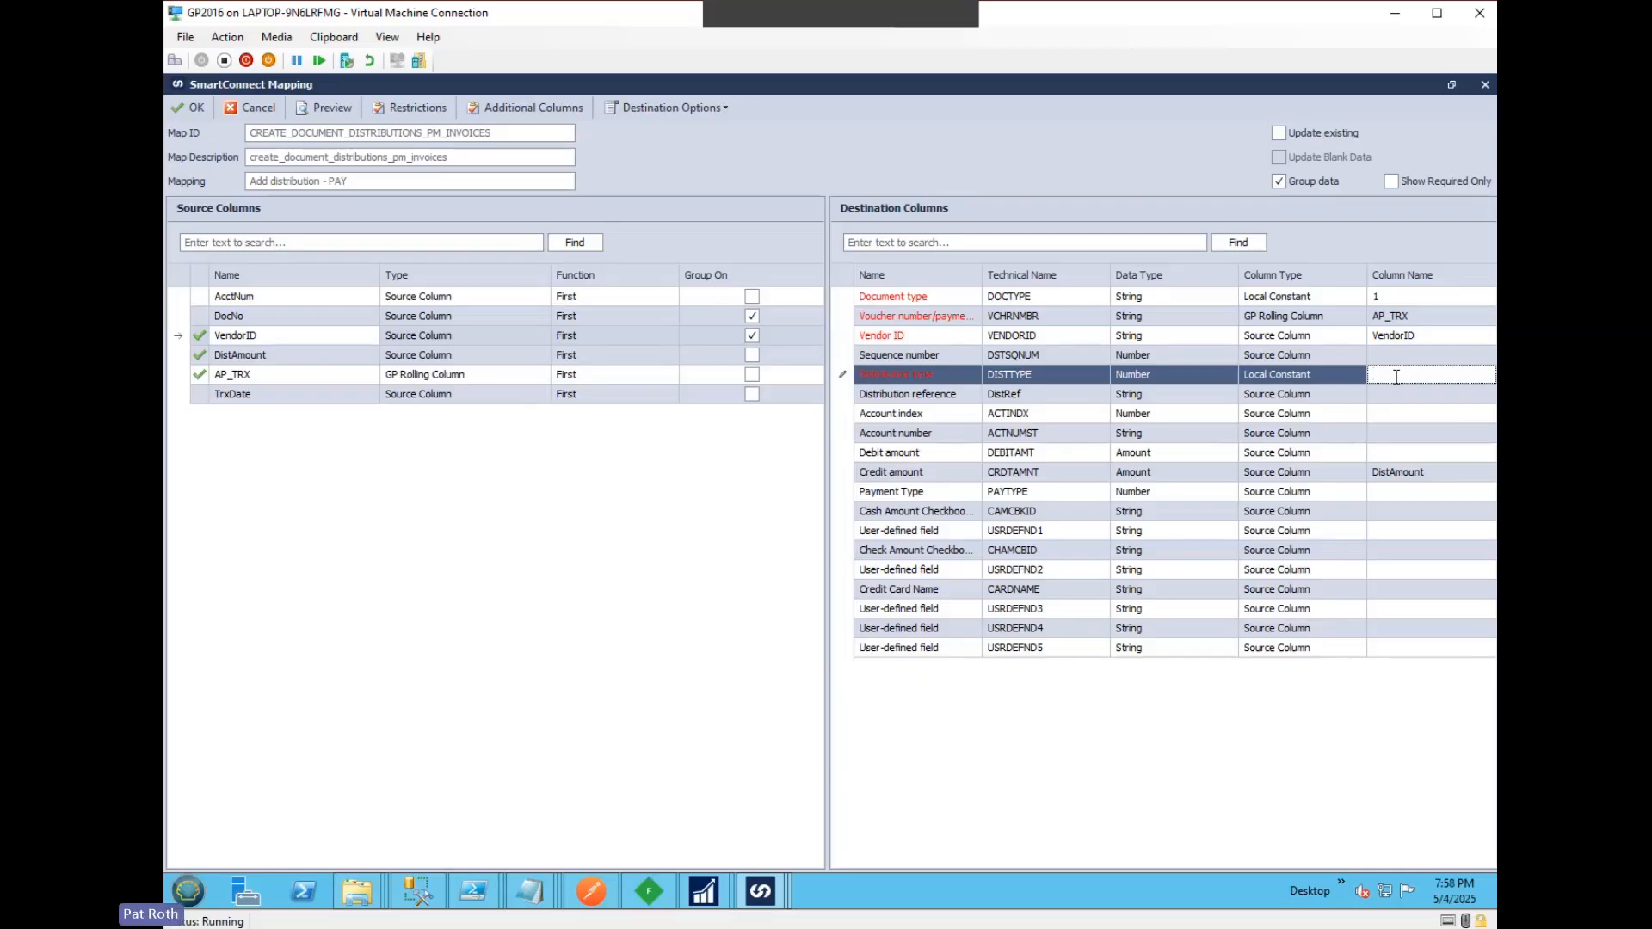
{"action": "type", "text": "2"}
{"action": "key", "text": "Tab"}
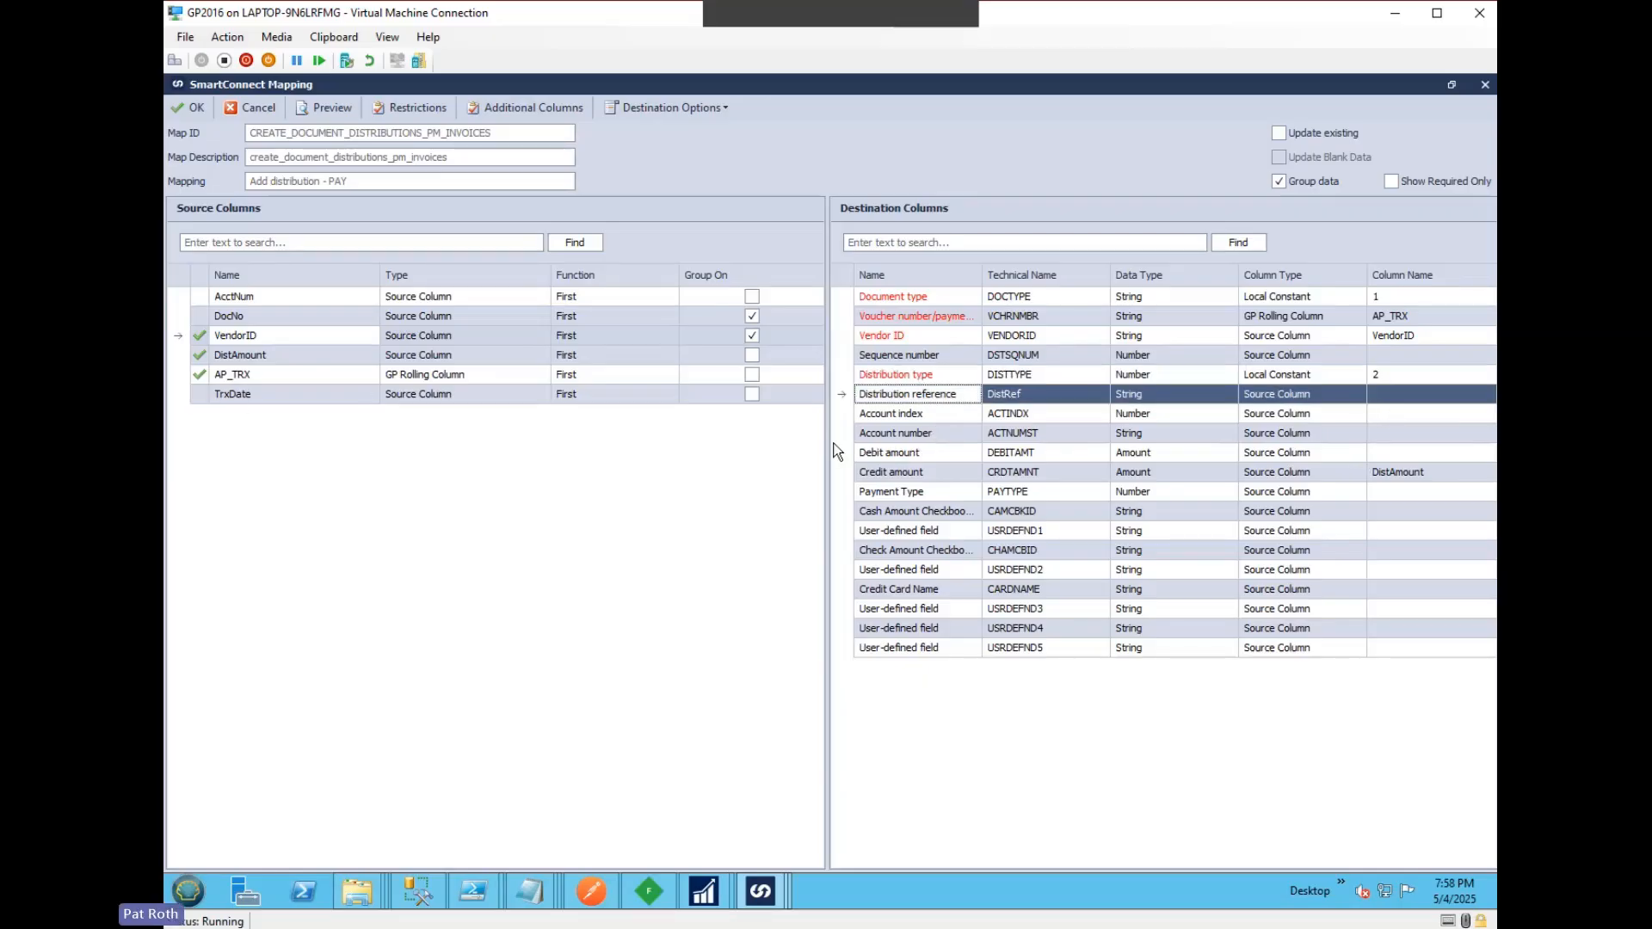
Map the Account number destination column to the local constant 000-2100-00.
{"action": "left_click", "coordinate": [1252, 434]}
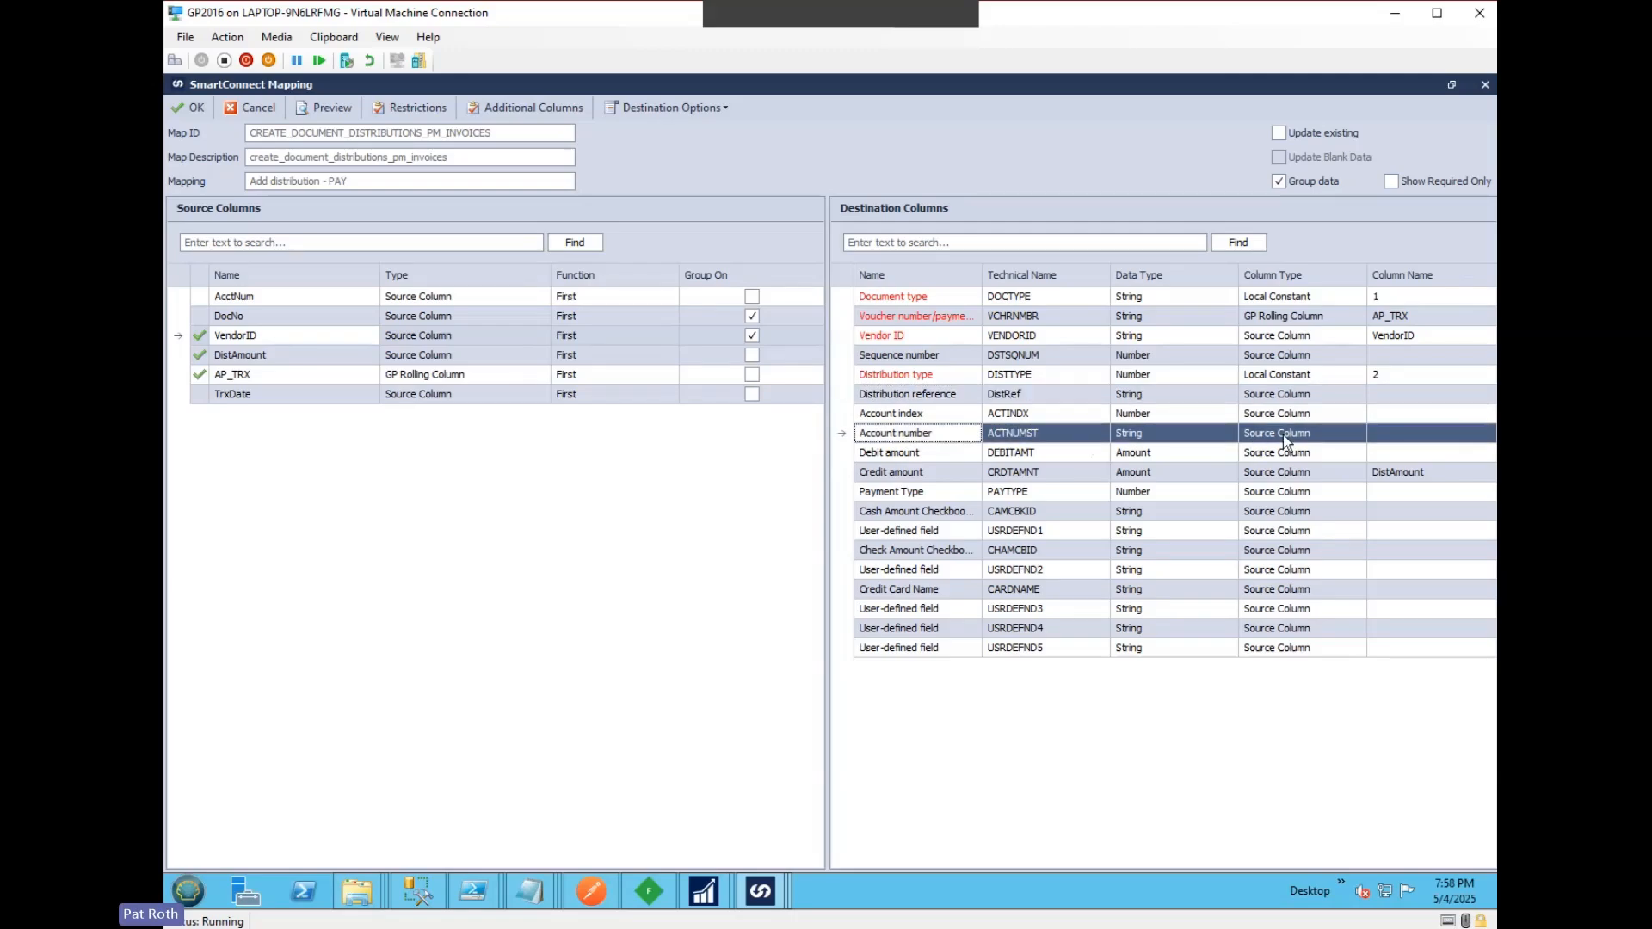
{"action": "left_click", "coordinate": [1283, 435]}
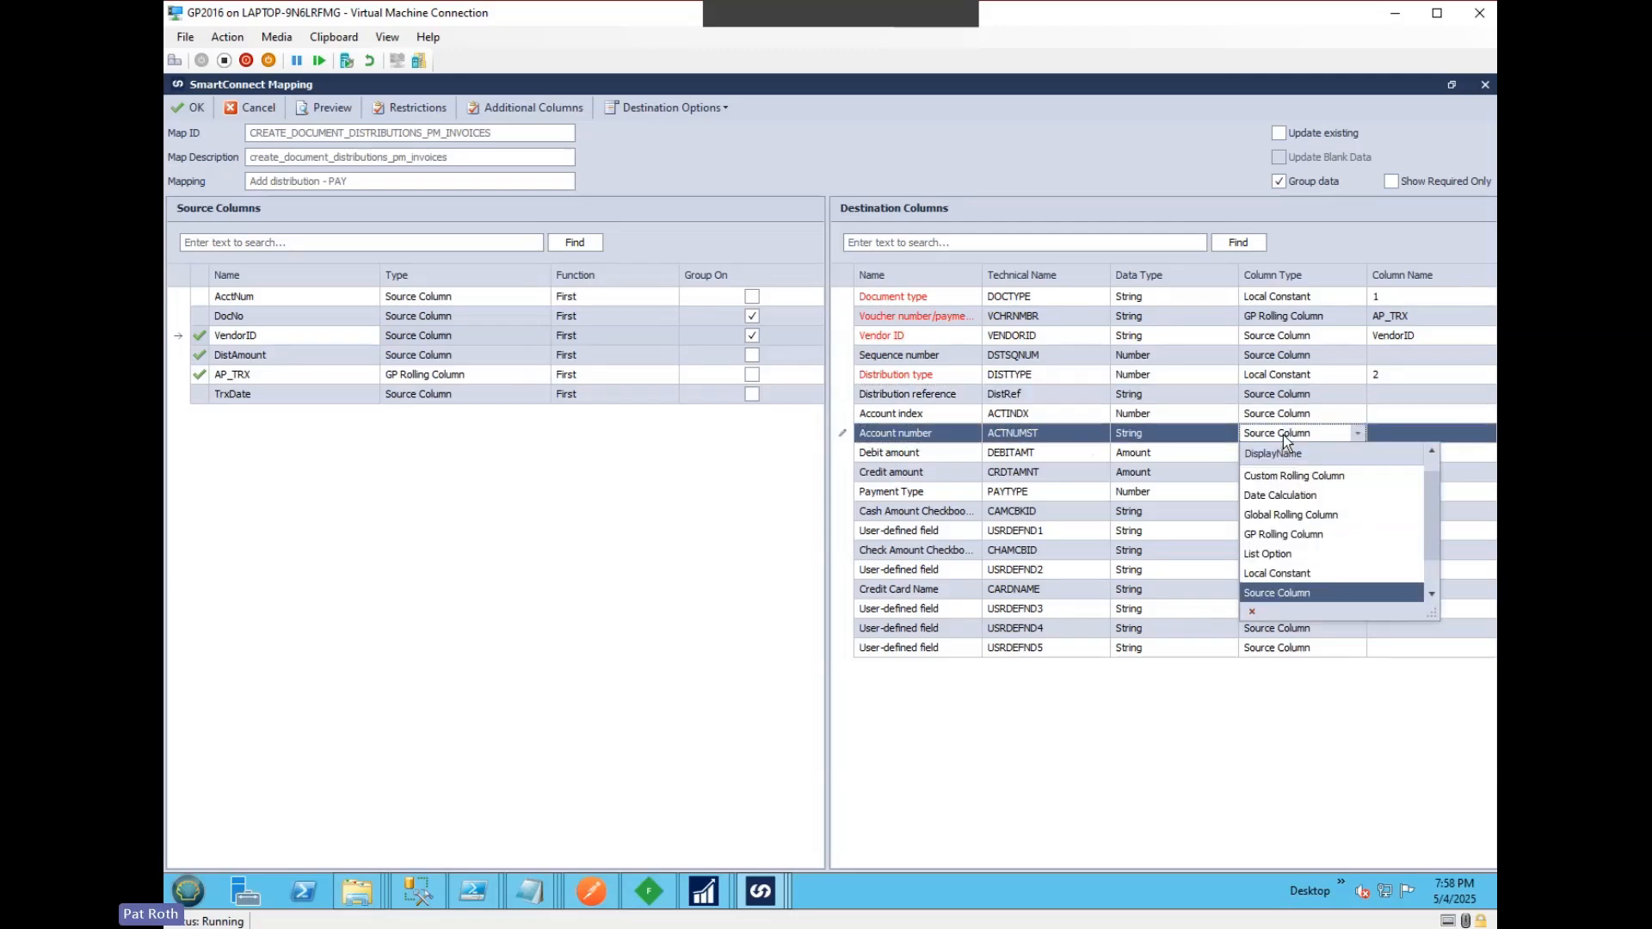
{"action": "left_click", "coordinate": [1280, 573]}
{"action": "left_click", "coordinate": [1405, 435]}
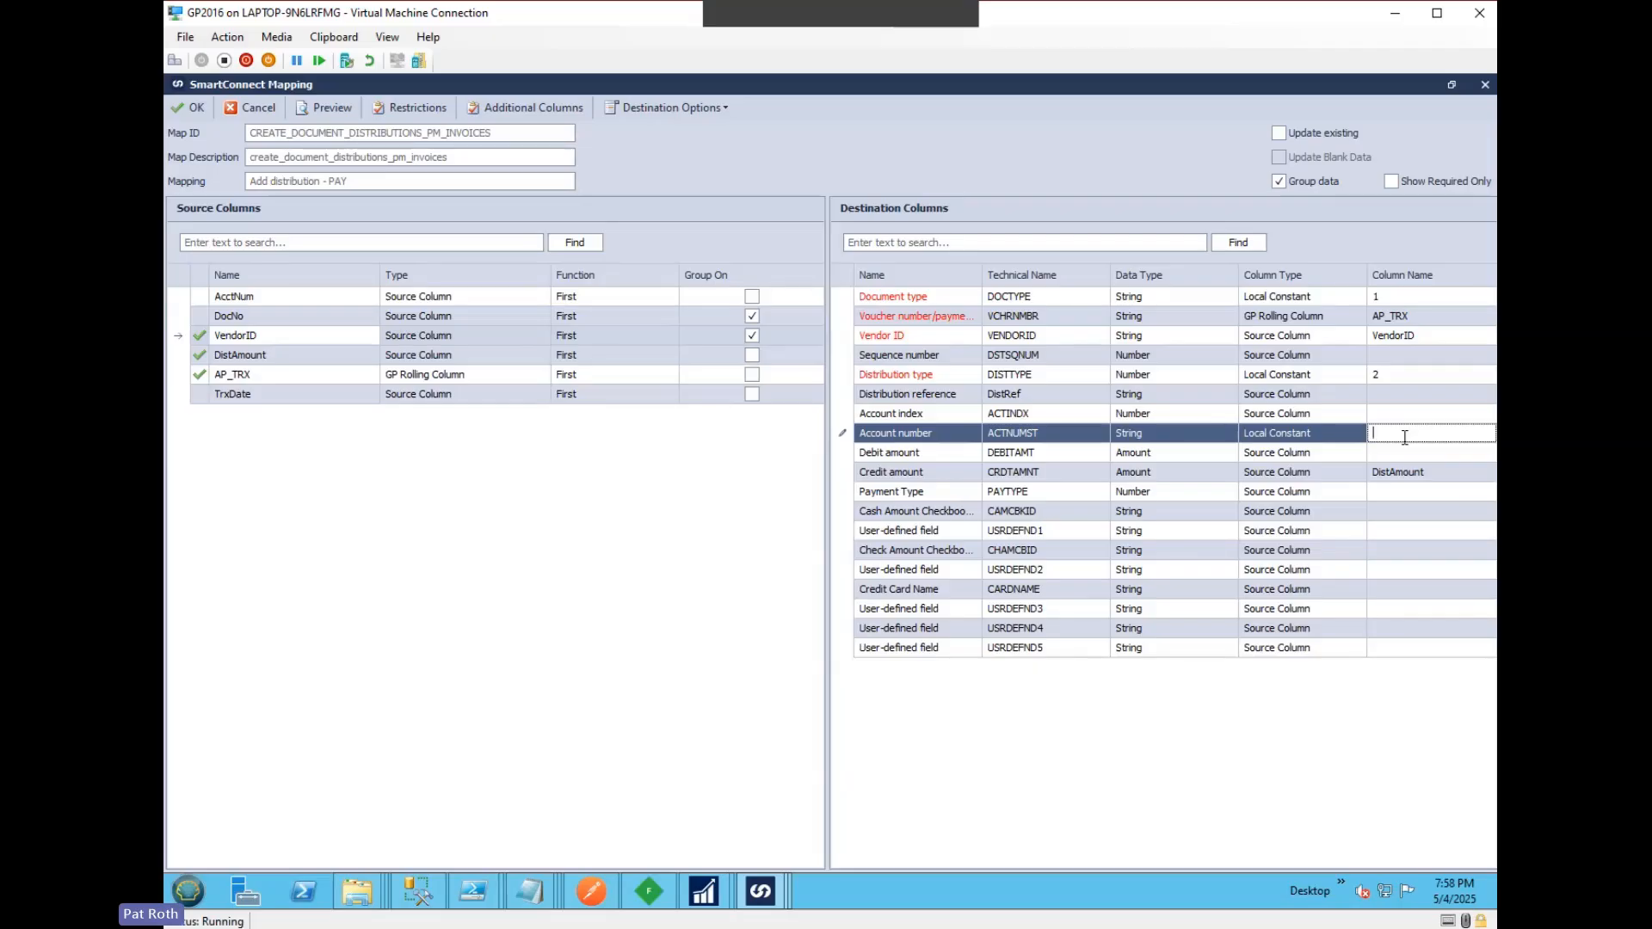
{"action": "type", "text": "000-2100-00"}
{"action": "key", "text": "Tab"}
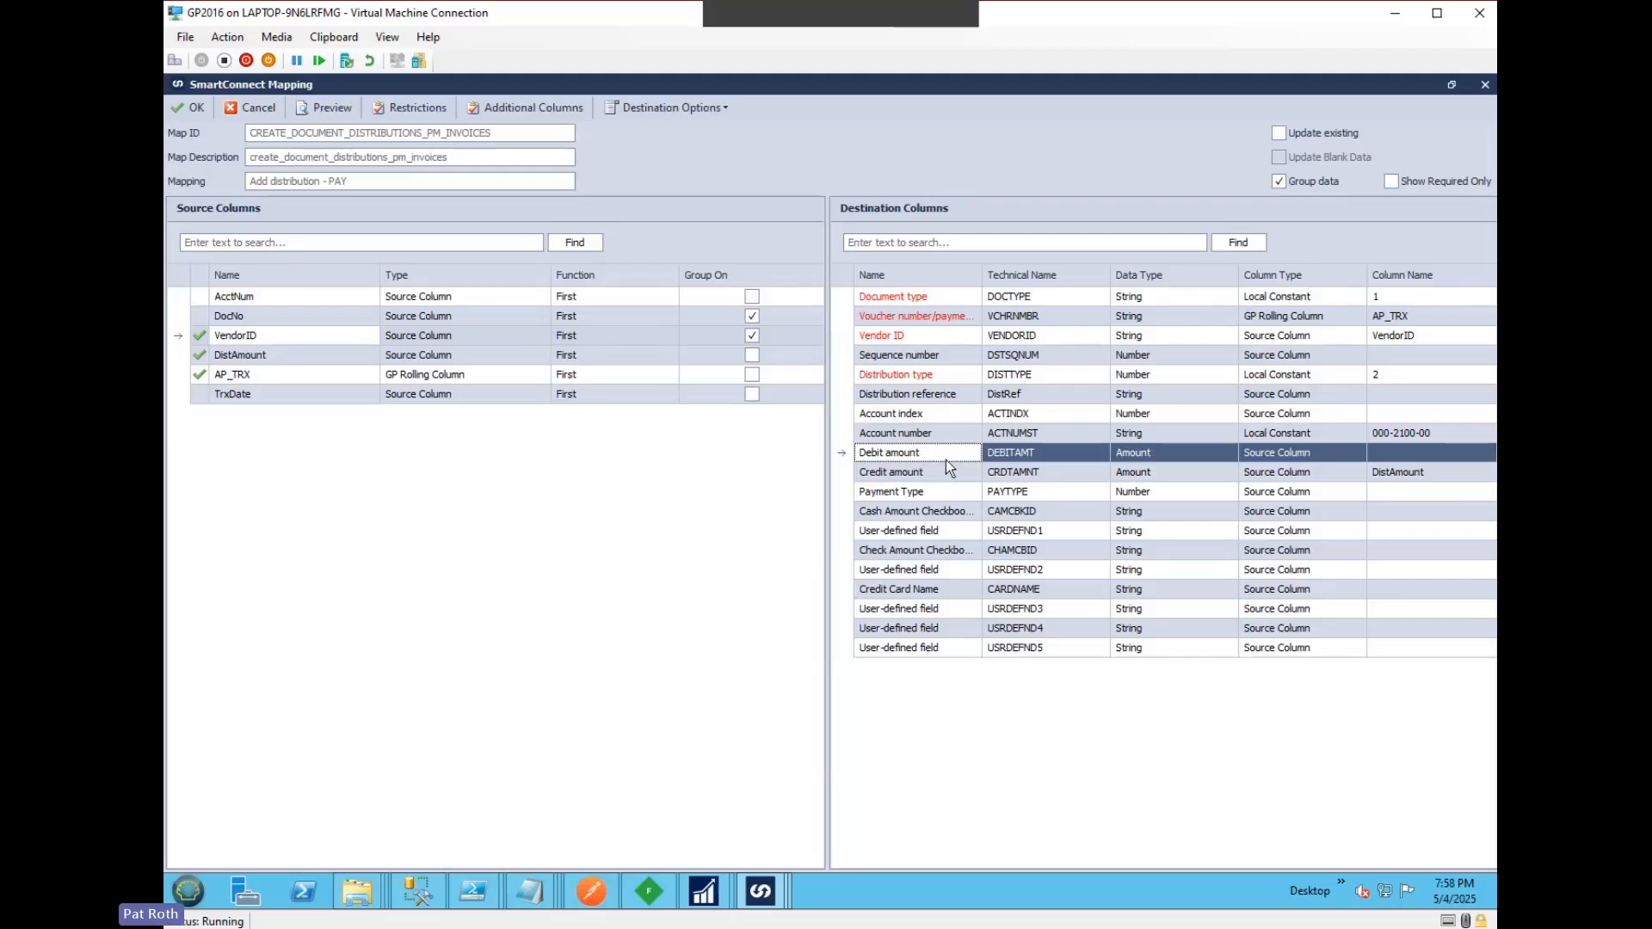
Map the Debit amount destination column to a local constant of 0.
{"action": "left_click", "coordinate": [1294, 456]}
{"action": "left_click", "coordinate": [1286, 592]}
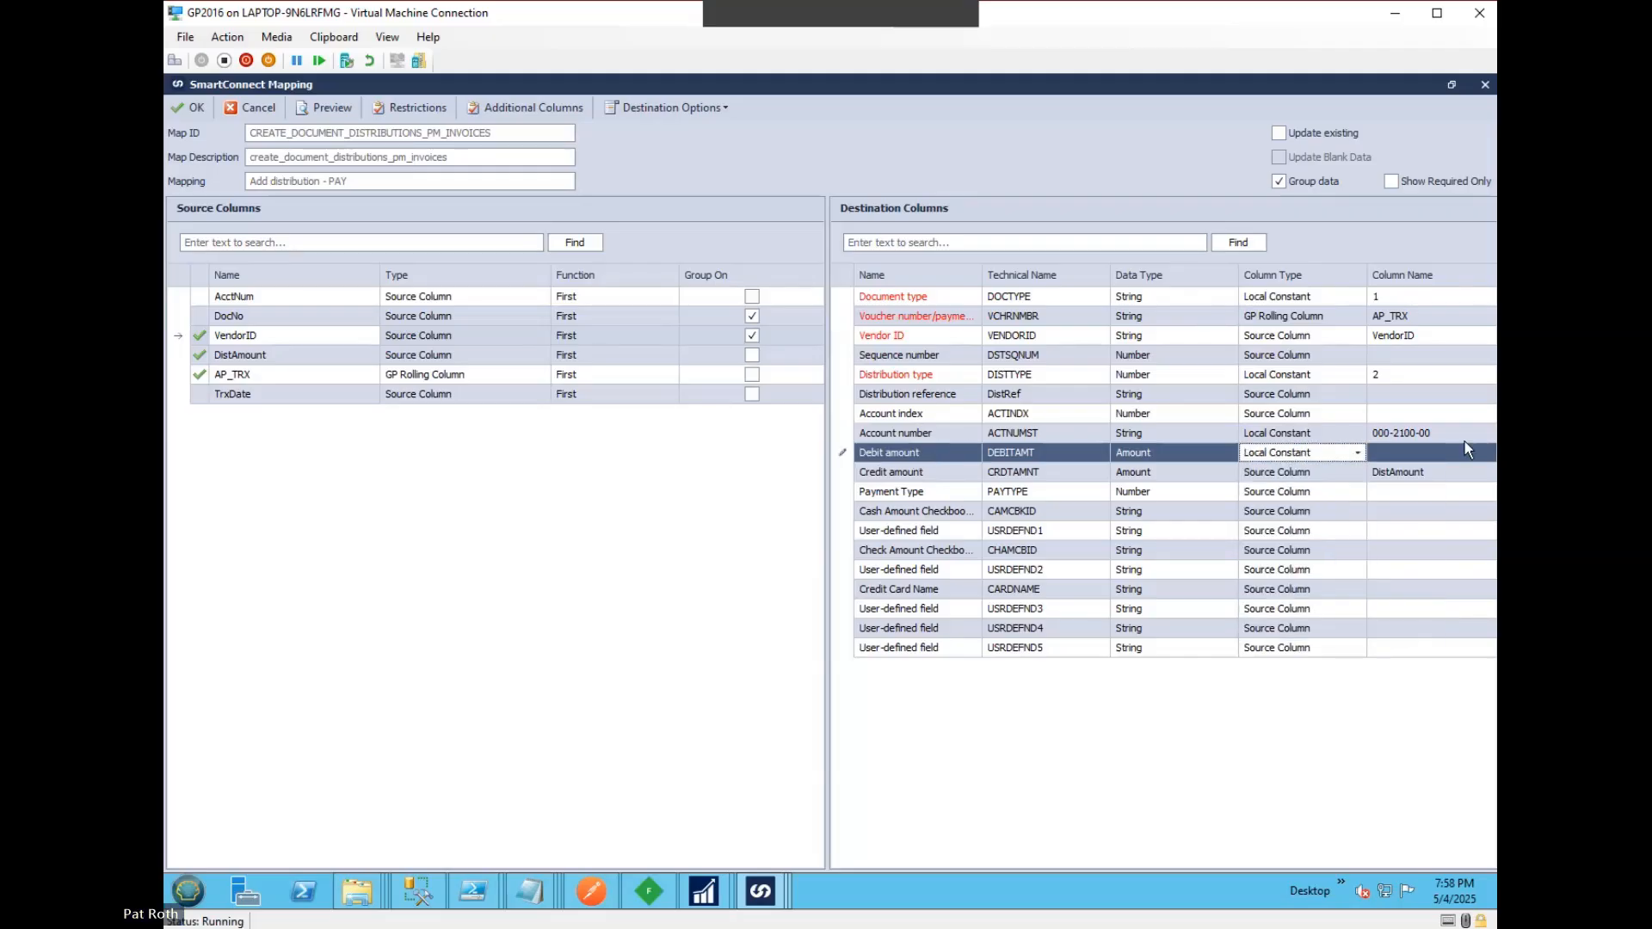
{"action": "left_click", "coordinate": [1382, 451]}
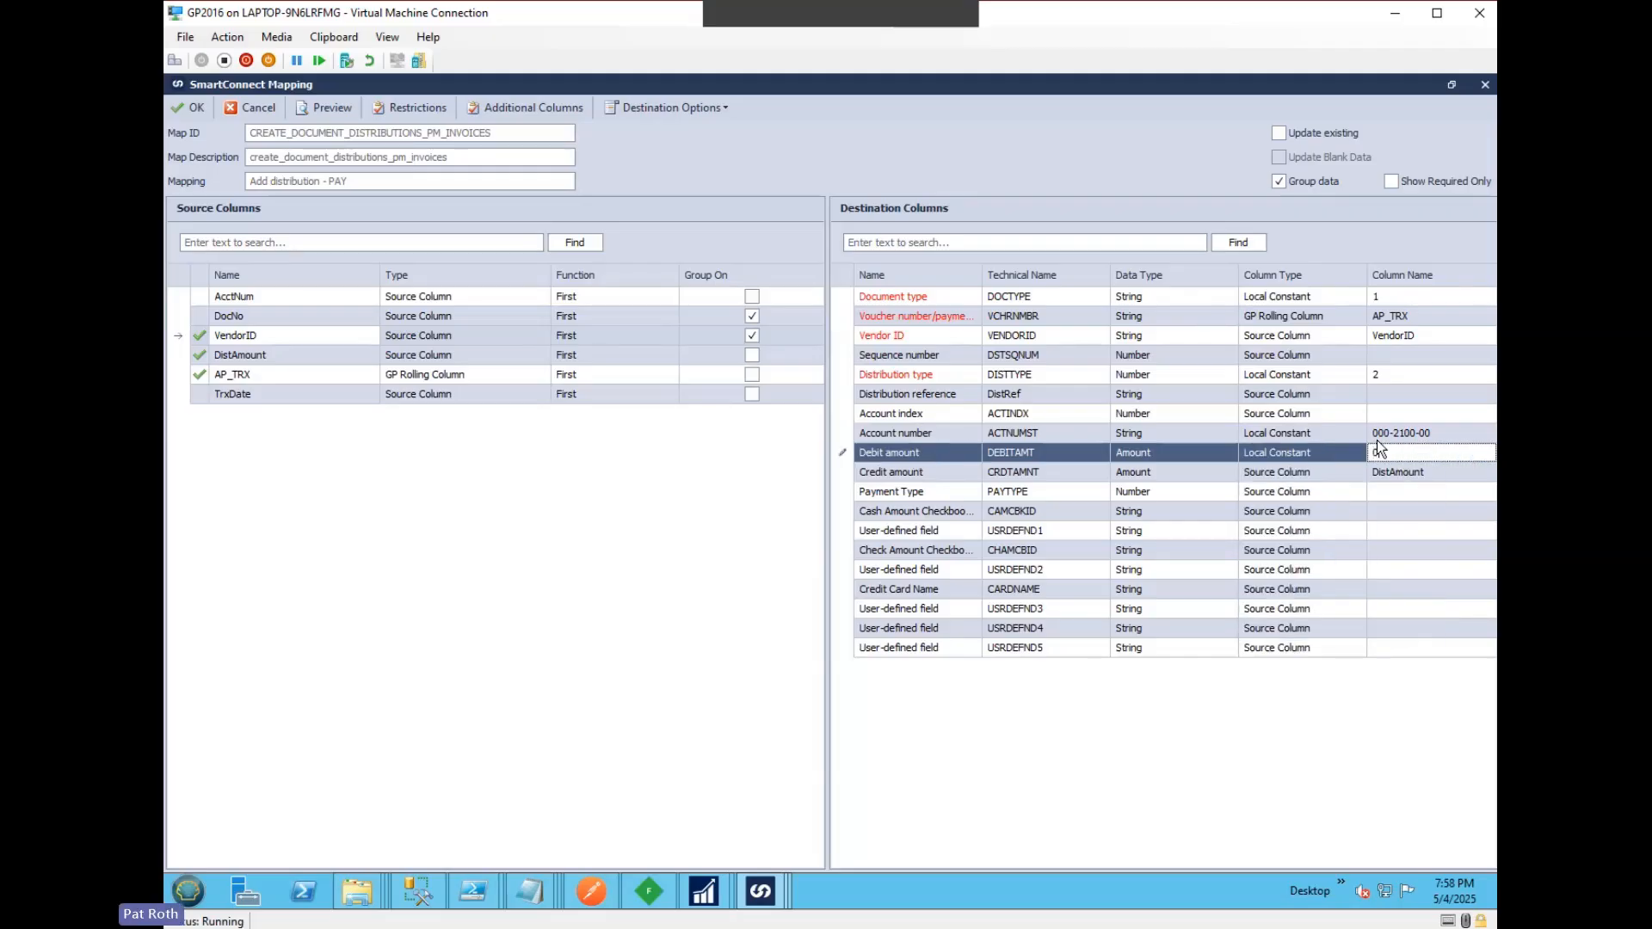
{"action": "type", "text": "0"}
{"action": "key", "text": "Tab"}
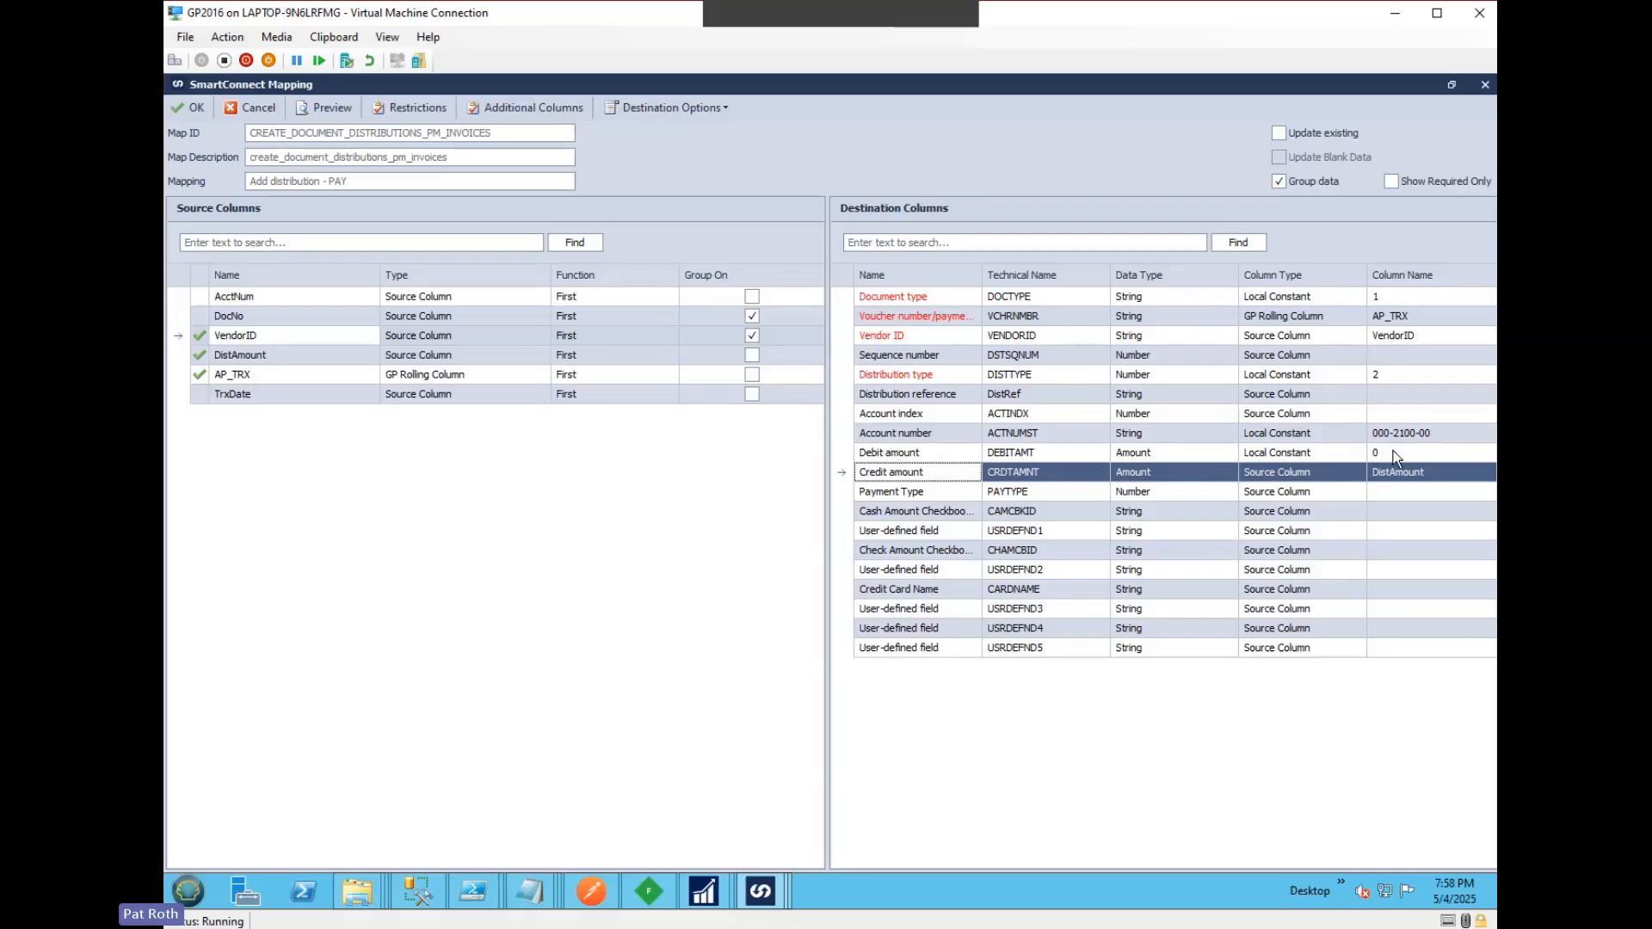
Set the grouping function of DistAmount to Sum and accept the PAY distribution mapping.
{"action": "left_click", "coordinate": [585, 356]}
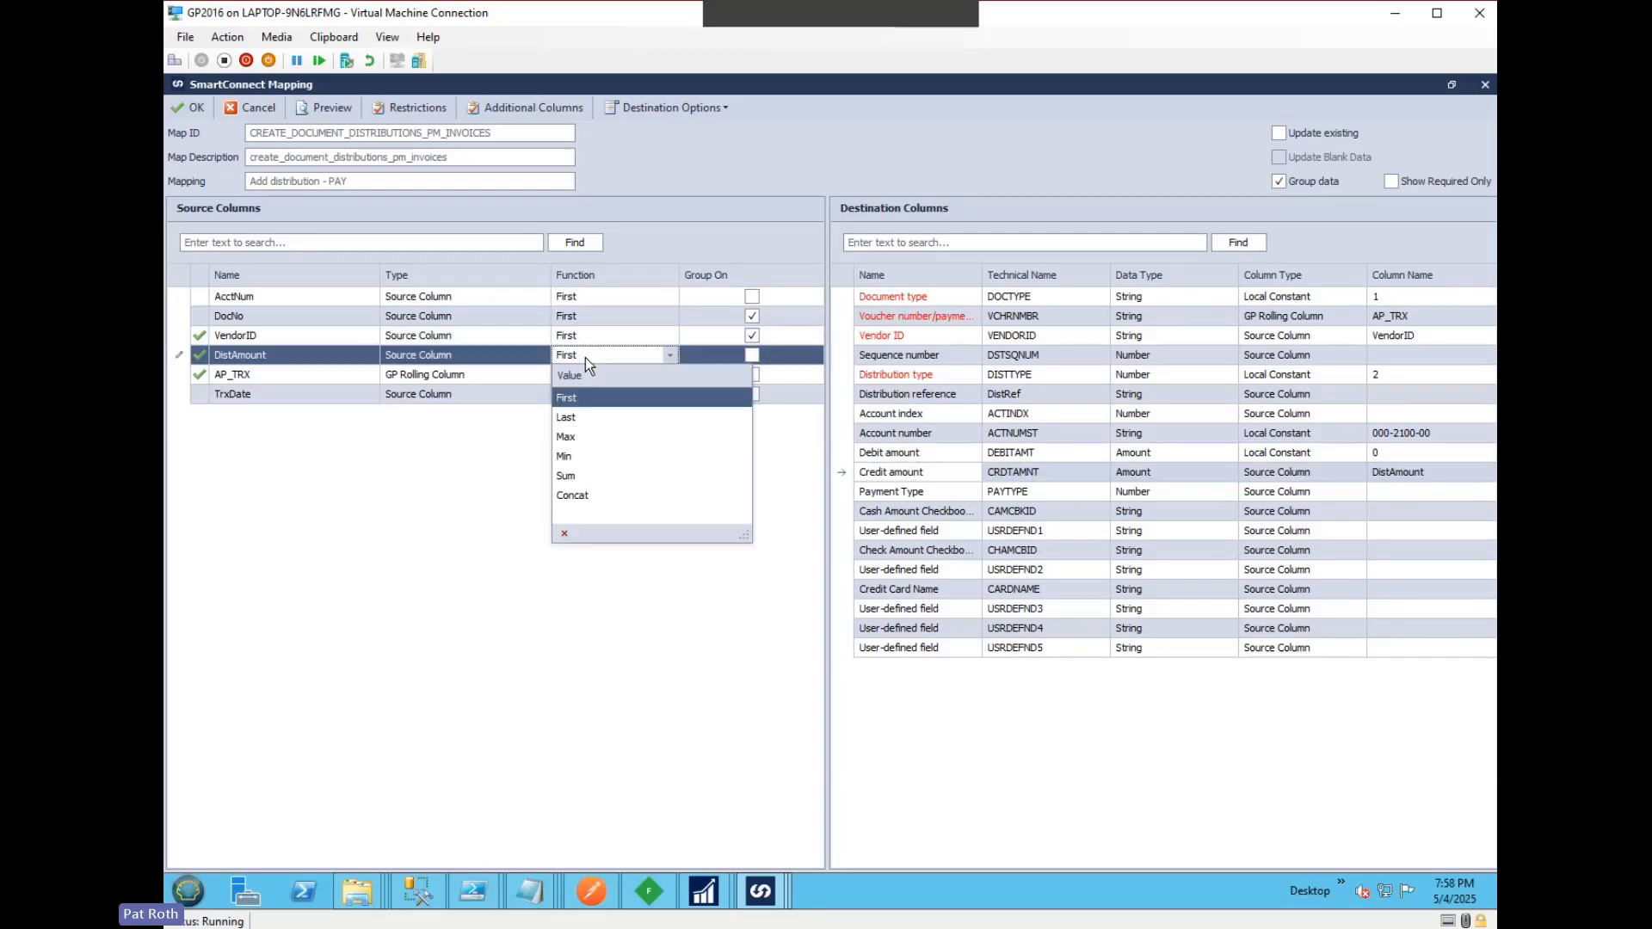
{"action": "left_click", "coordinate": [571, 475]}
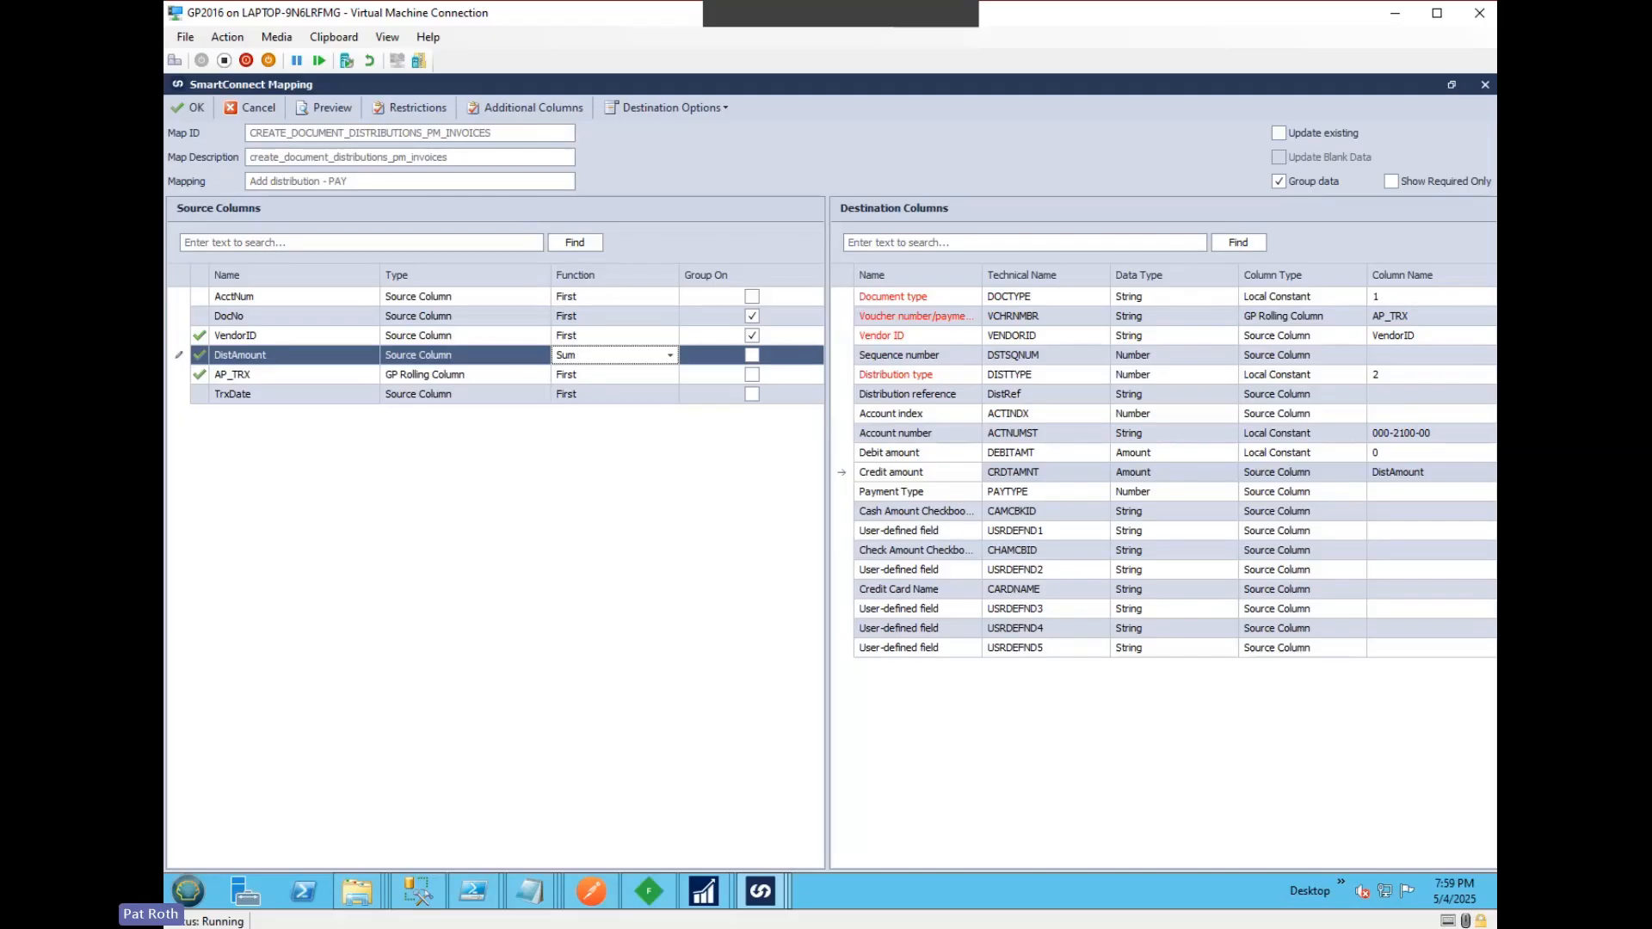
{"action": "left_click", "coordinate": [191, 108]}
Run the CREATE_DOCUMENT_DISTRIBUTIONS_PM_INVOICES integration and close its progress report when it finishes.
{"action": "left_click", "coordinate": [716, 135]}
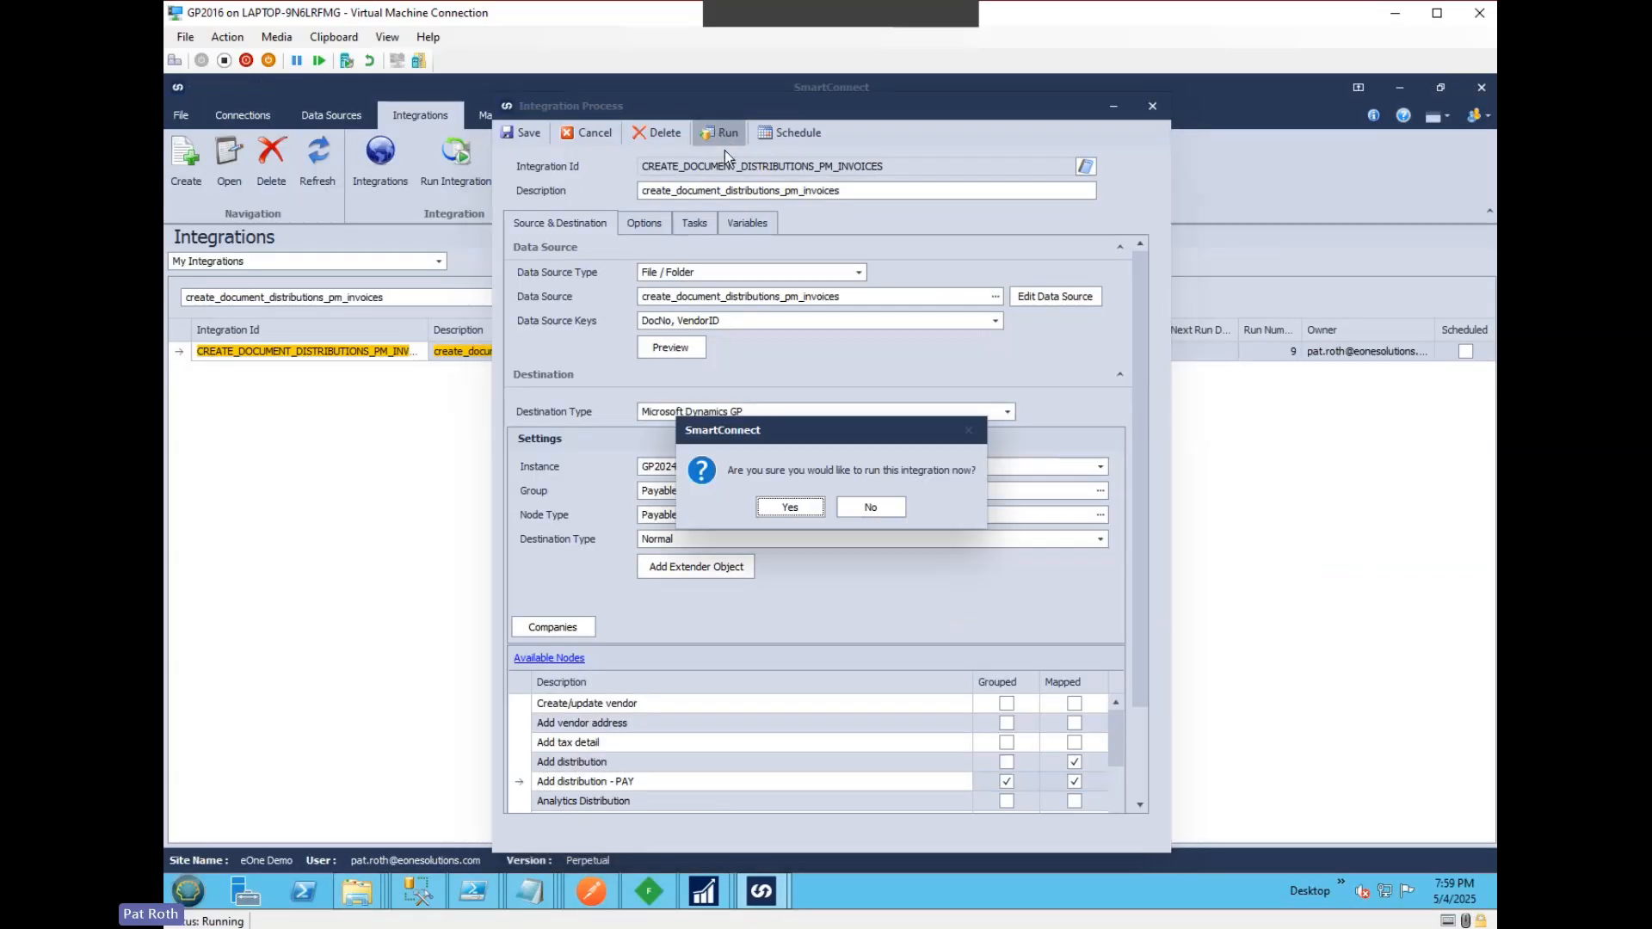
{"action": "left_click", "coordinate": [790, 507]}
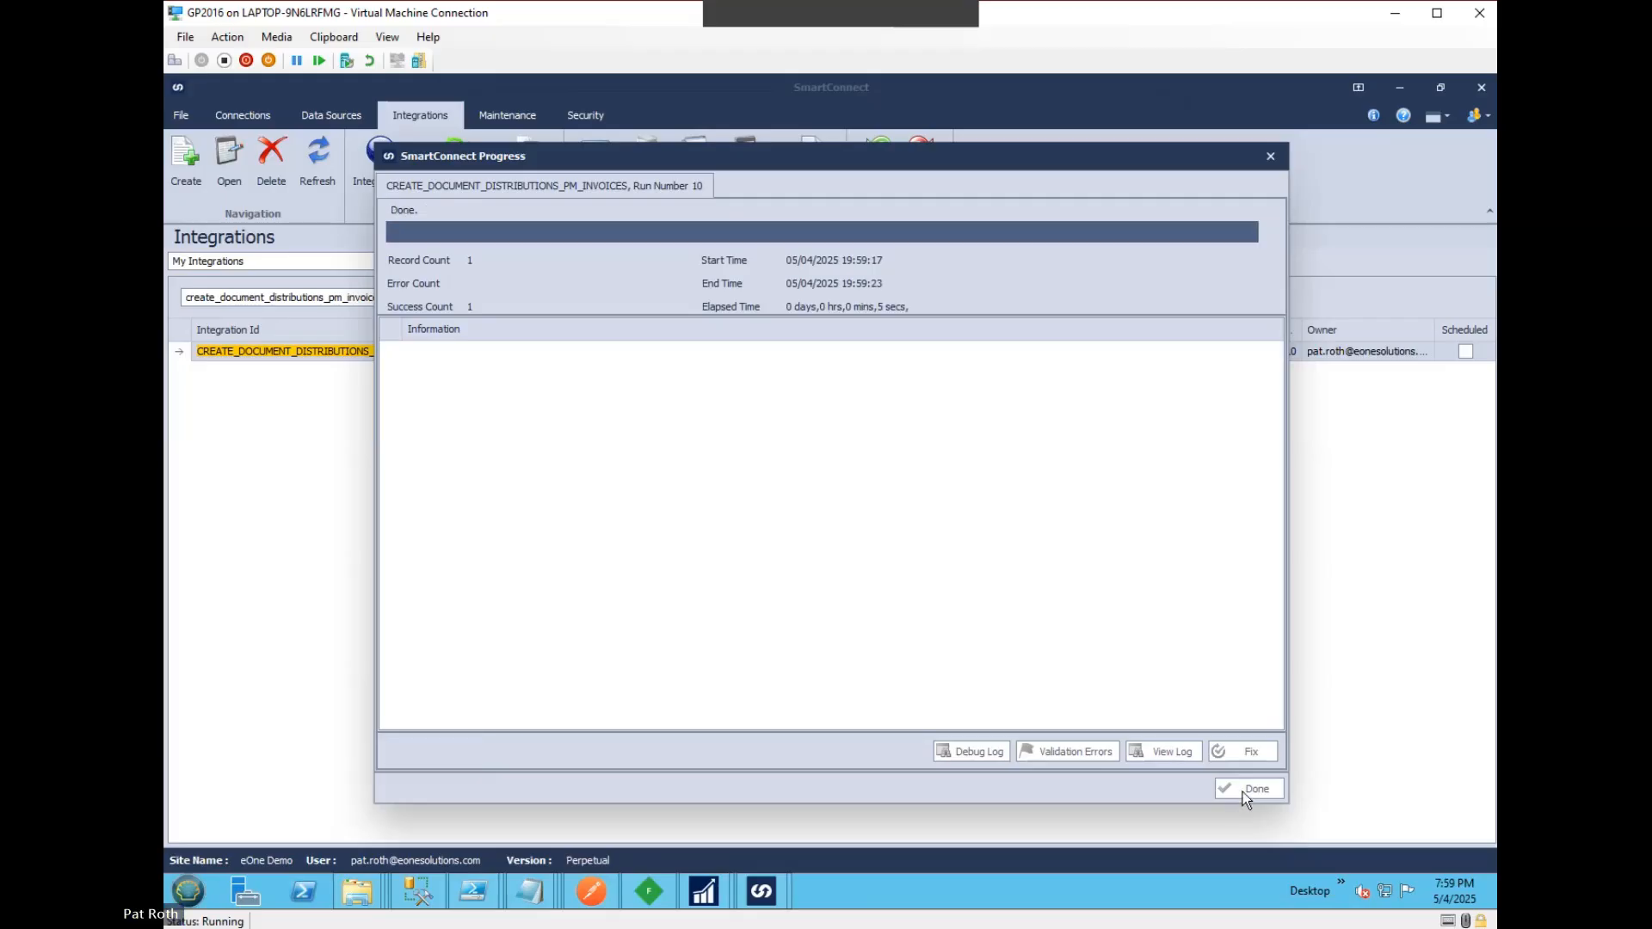
{"action": "left_click", "coordinate": [1248, 789]}
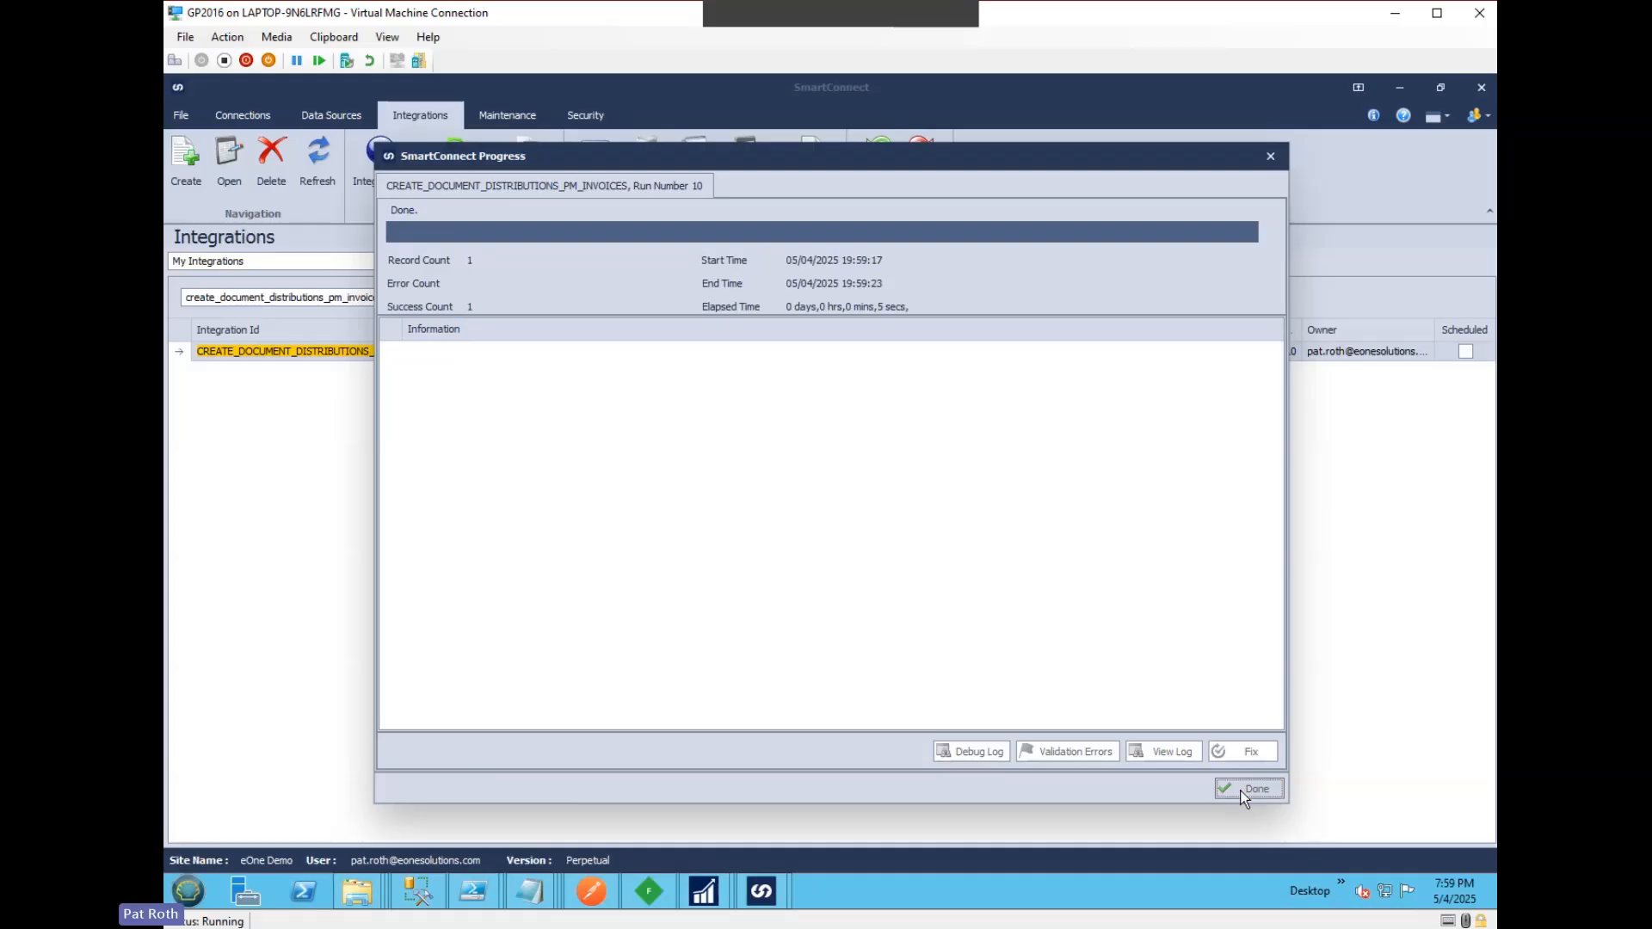
Switch to Payables Transaction Entry in Dynamics GP, go to the last voucher, and check its distributions before closing them.
{"action": "mouse_move", "coordinate": [691, 911]}
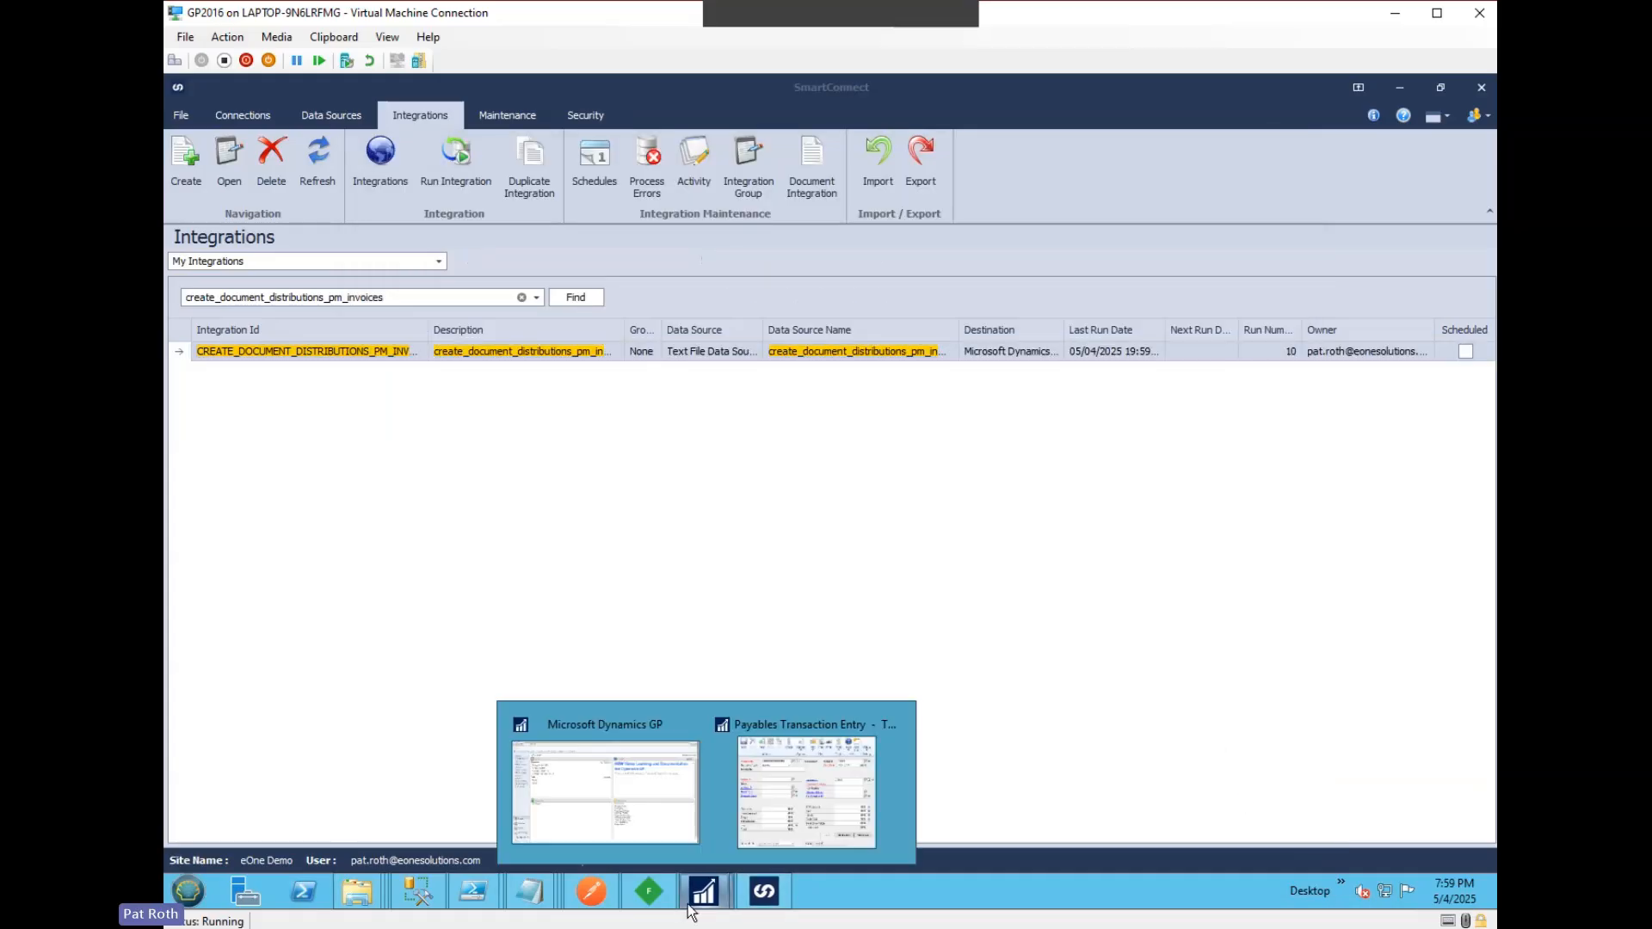
{"action": "left_click", "coordinate": [784, 822]}
{"action": "left_click", "coordinate": [418, 709]}
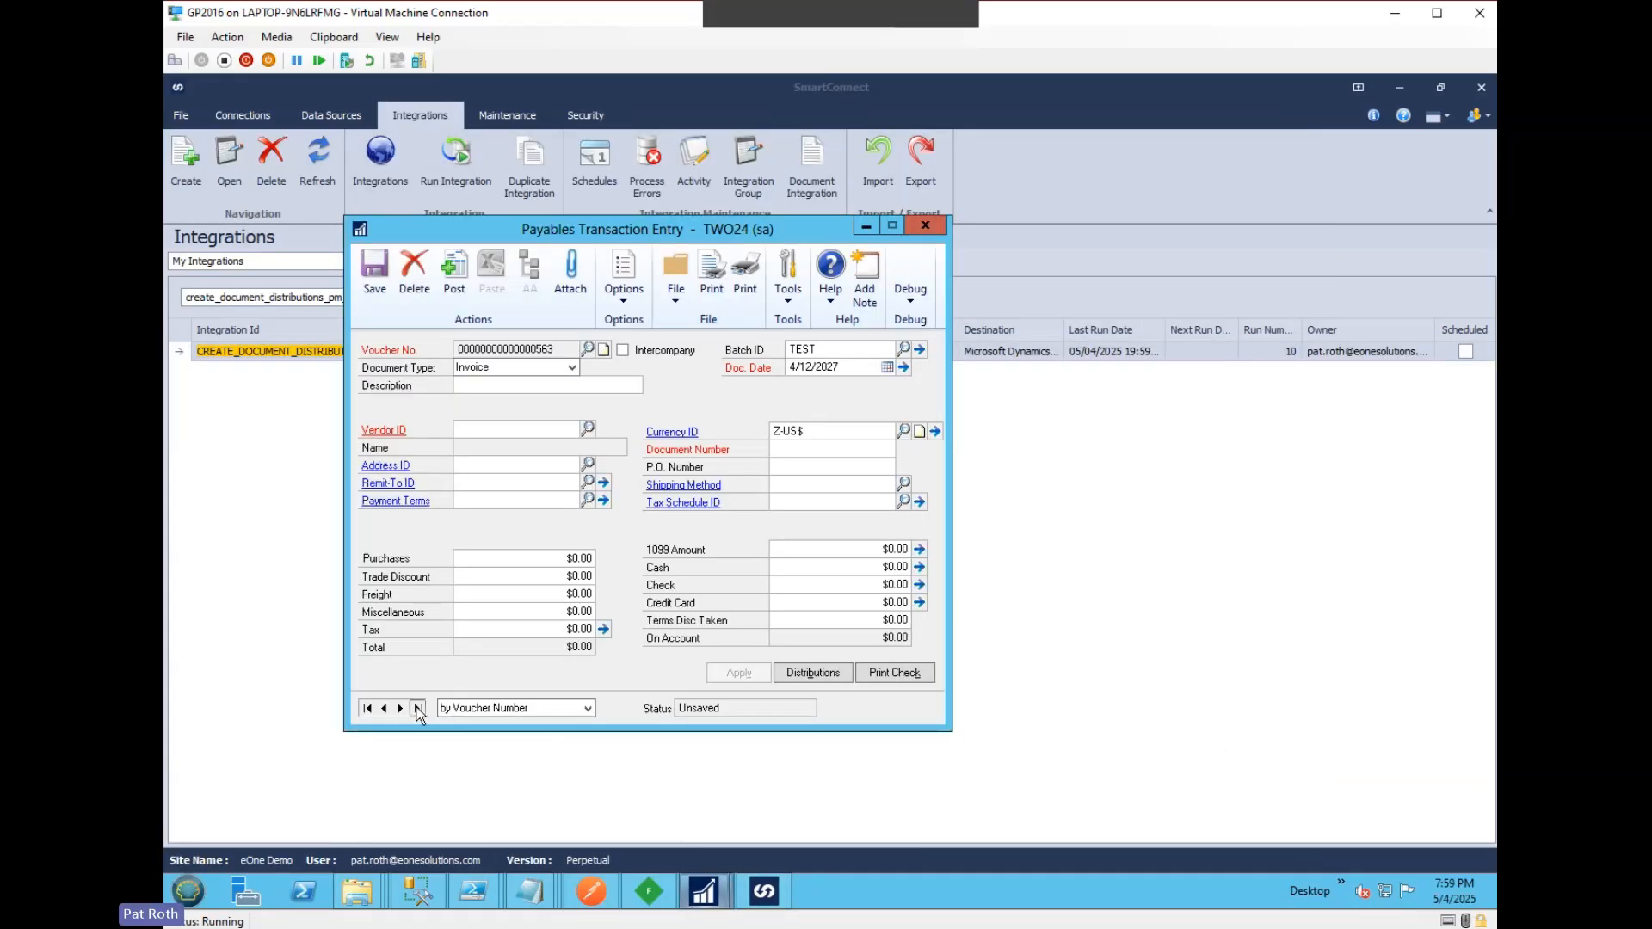
{"action": "left_click", "coordinate": [824, 668]}
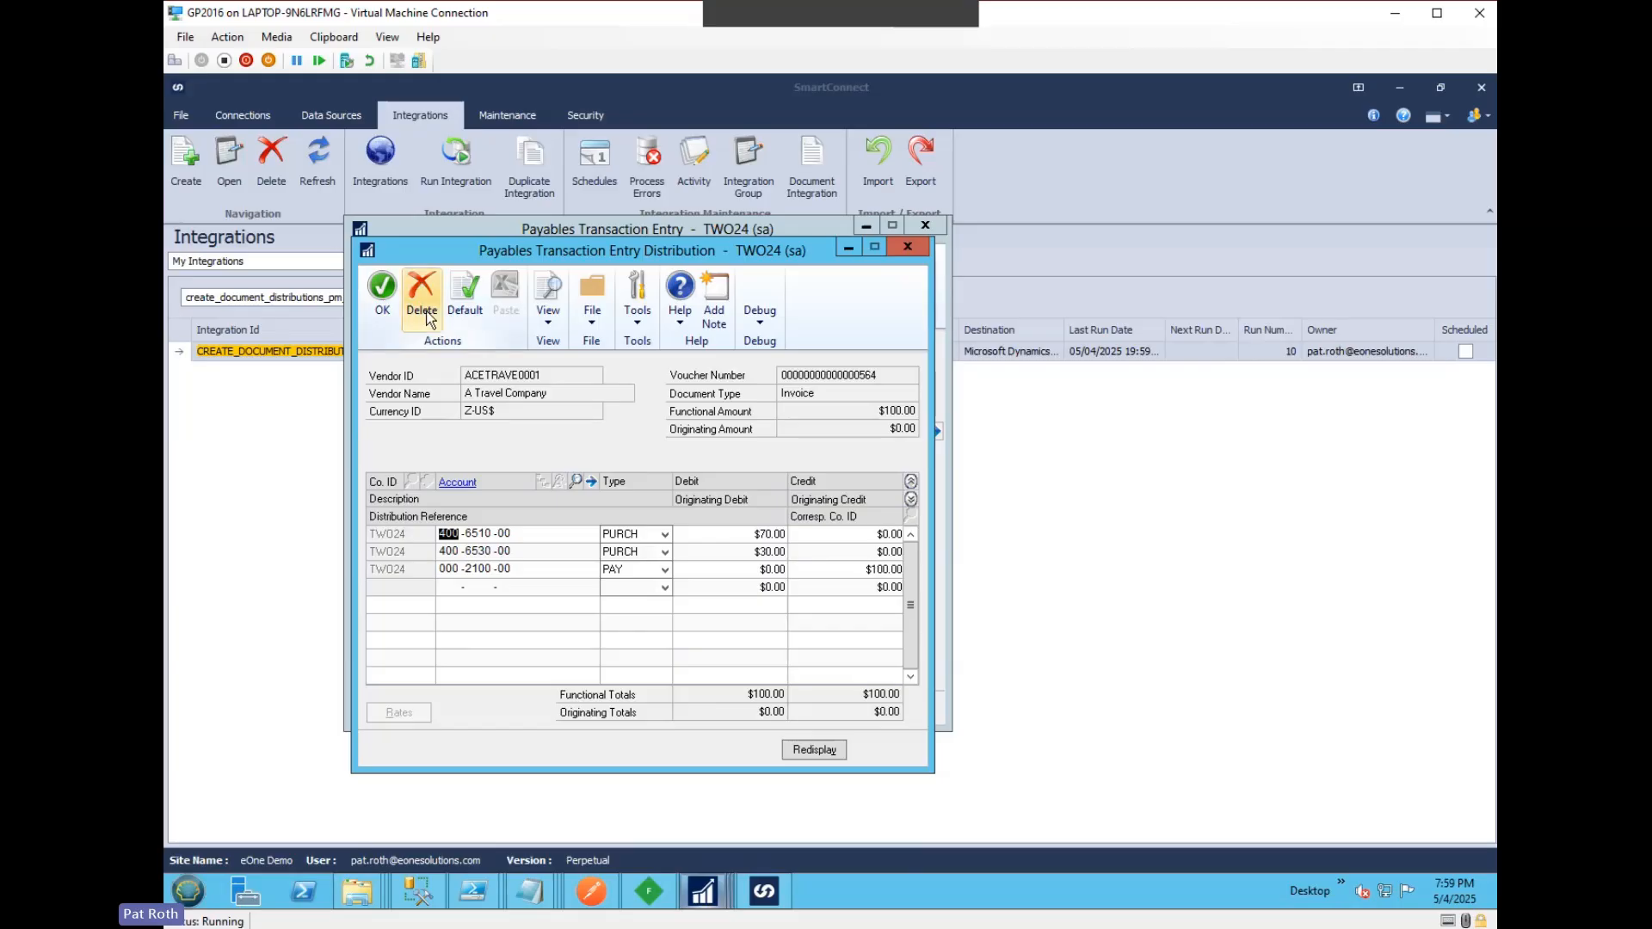
{"action": "left_click", "coordinate": [382, 297]}
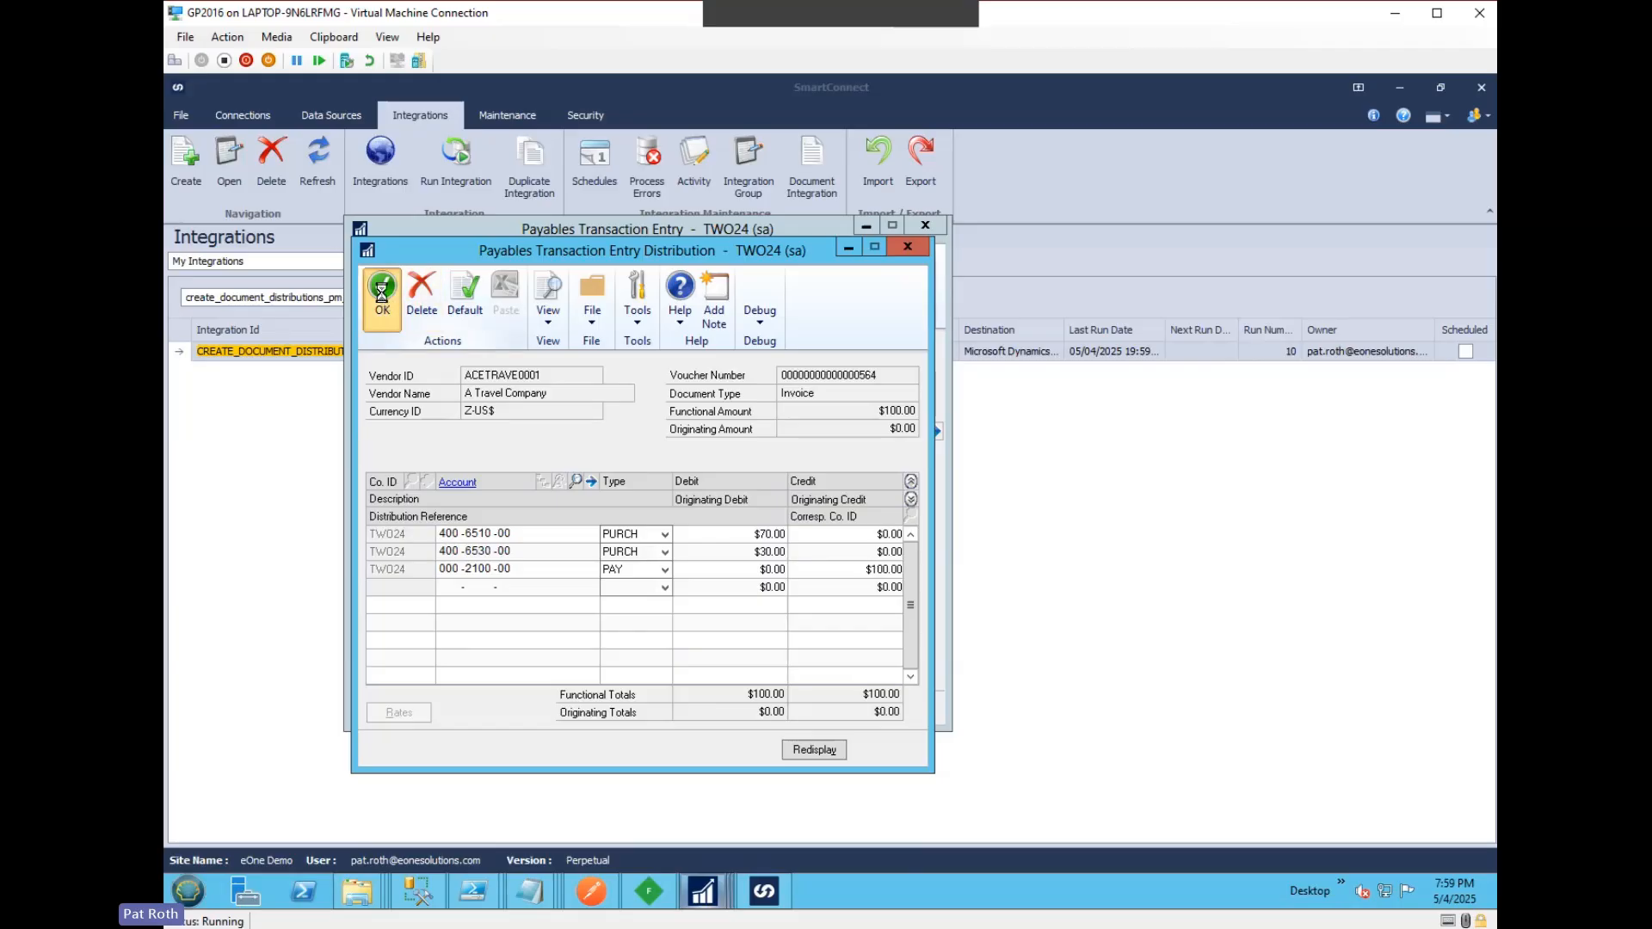